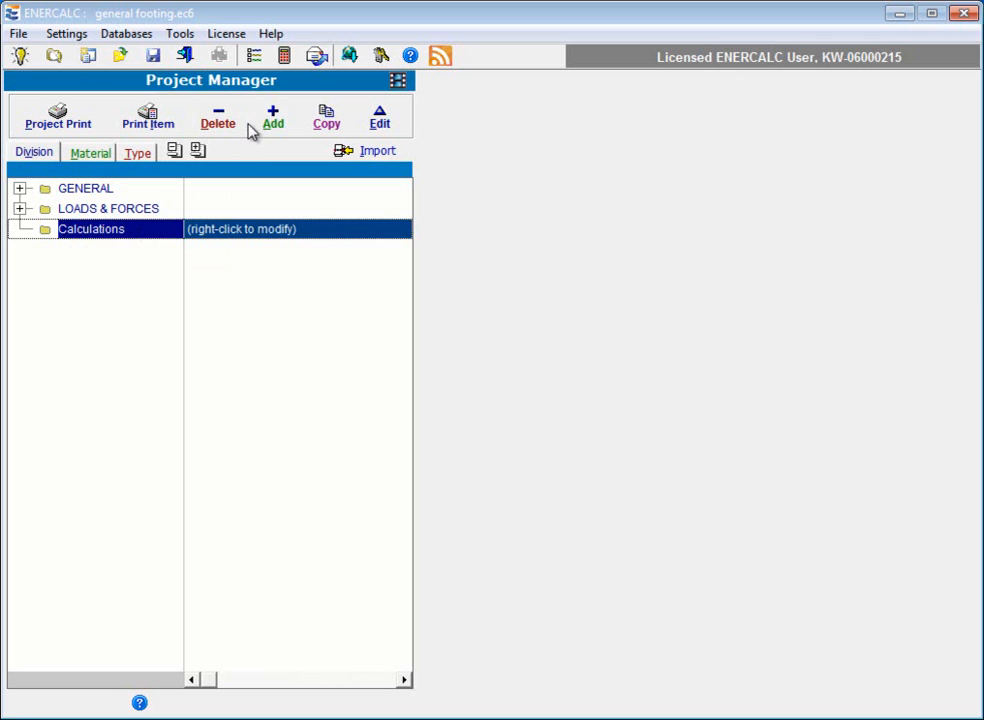
# Step: Add a General Footing calculation to the project and describe it as "Footing at B1"
pyautogui.click(274, 121)
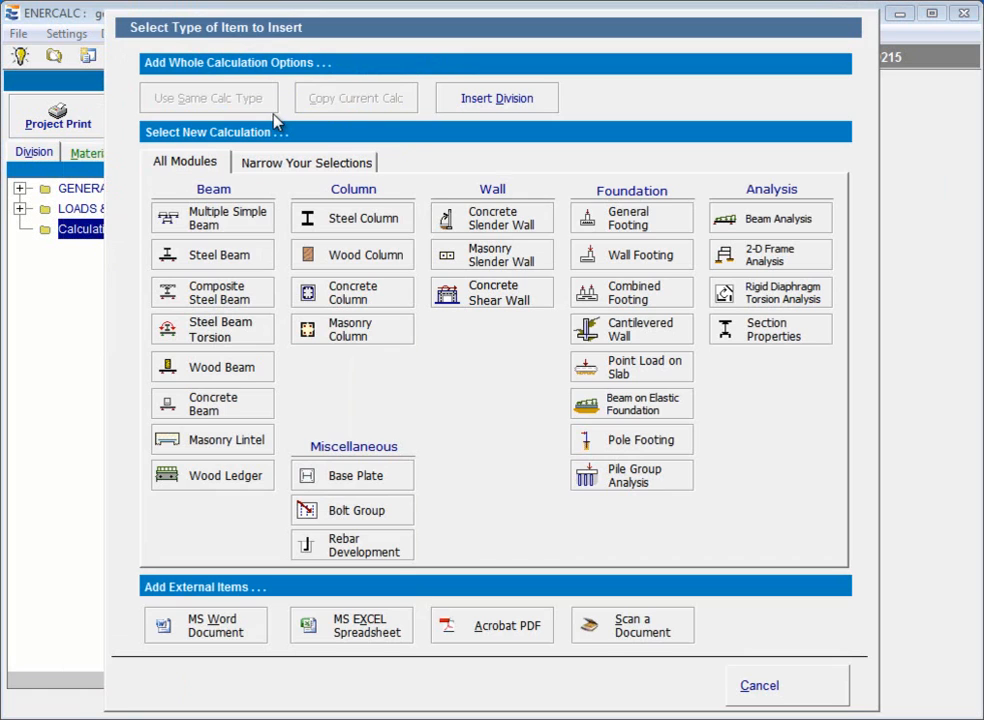
pyautogui.click(655, 228)
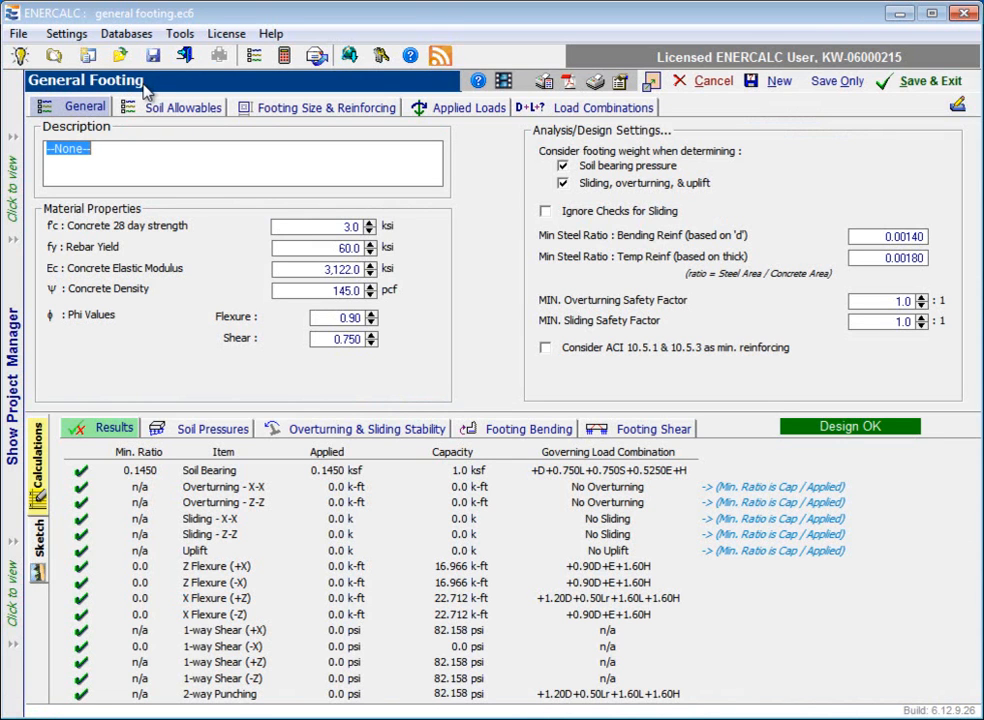
pyautogui.click(104, 111)
pyautogui.click(126, 151)
pyautogui.moveTo(126, 151); pyautogui.dragTo(38, 158)
pyautogui.write('Footing ')
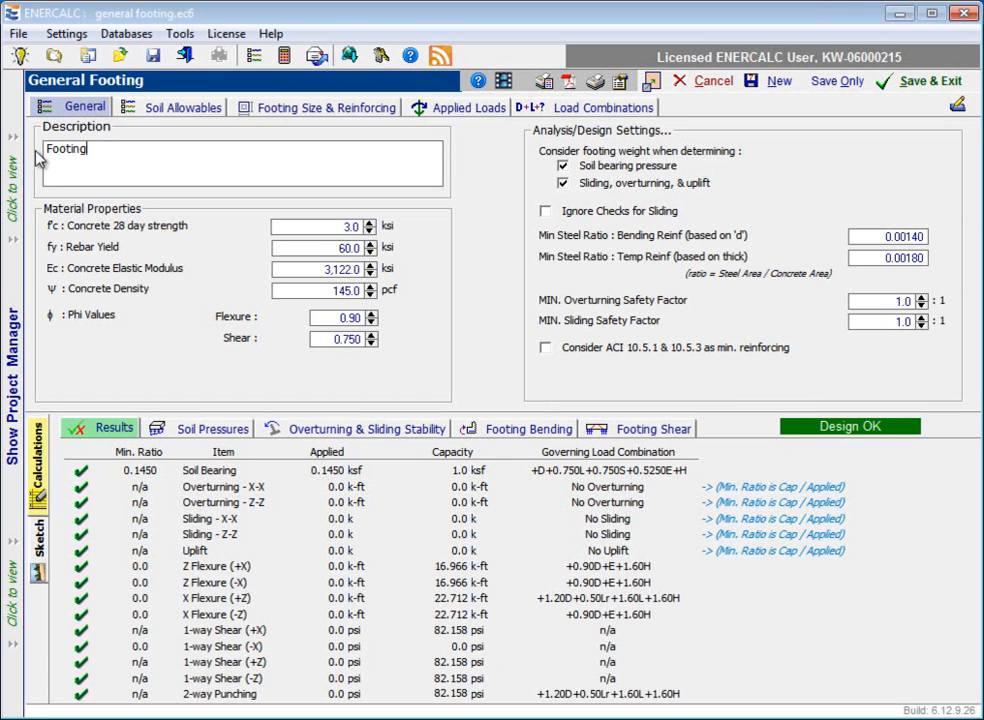
pyautogui.write('at B1')
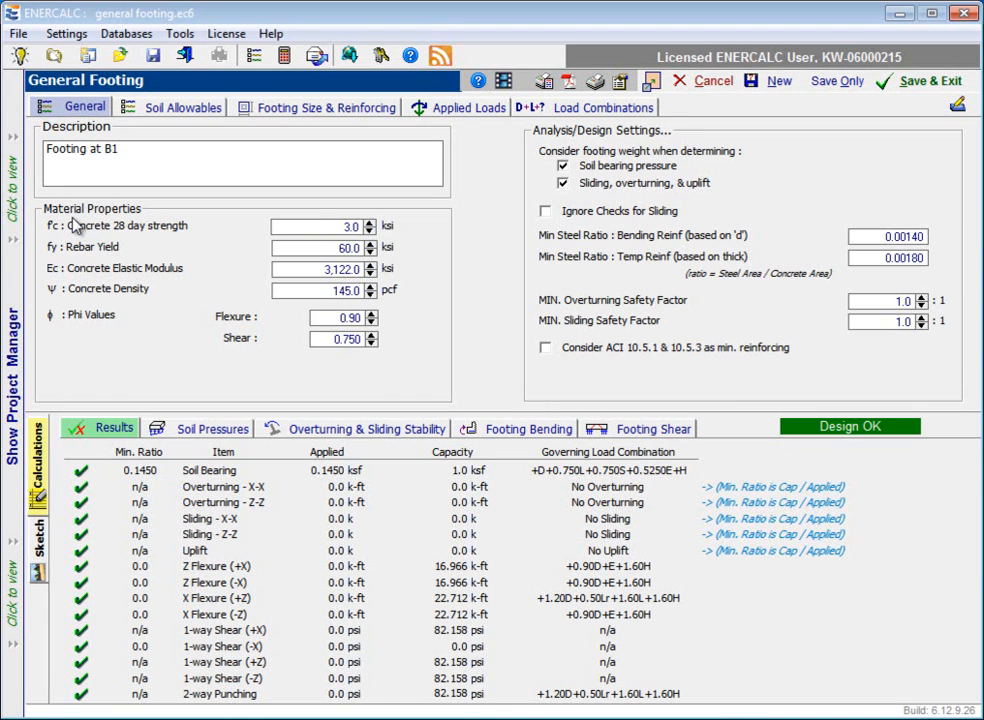
# Step: Review the concrete, rebar and phi-value material properties, and try out the option to ignore sliding checks
pyautogui.click(342, 228)
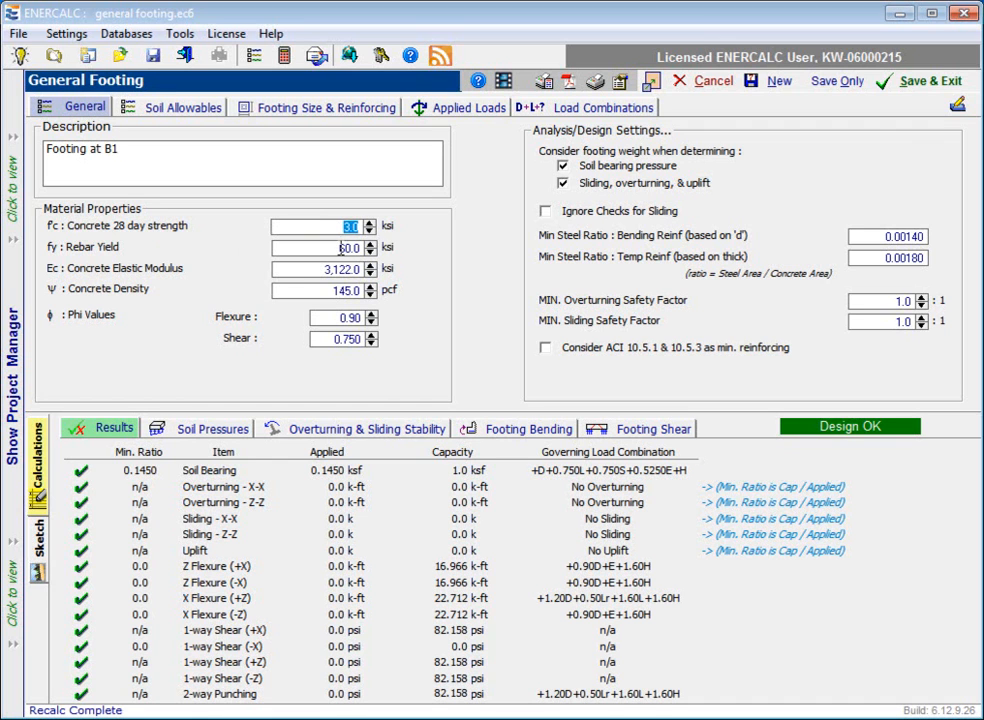
pyautogui.press('Tab')
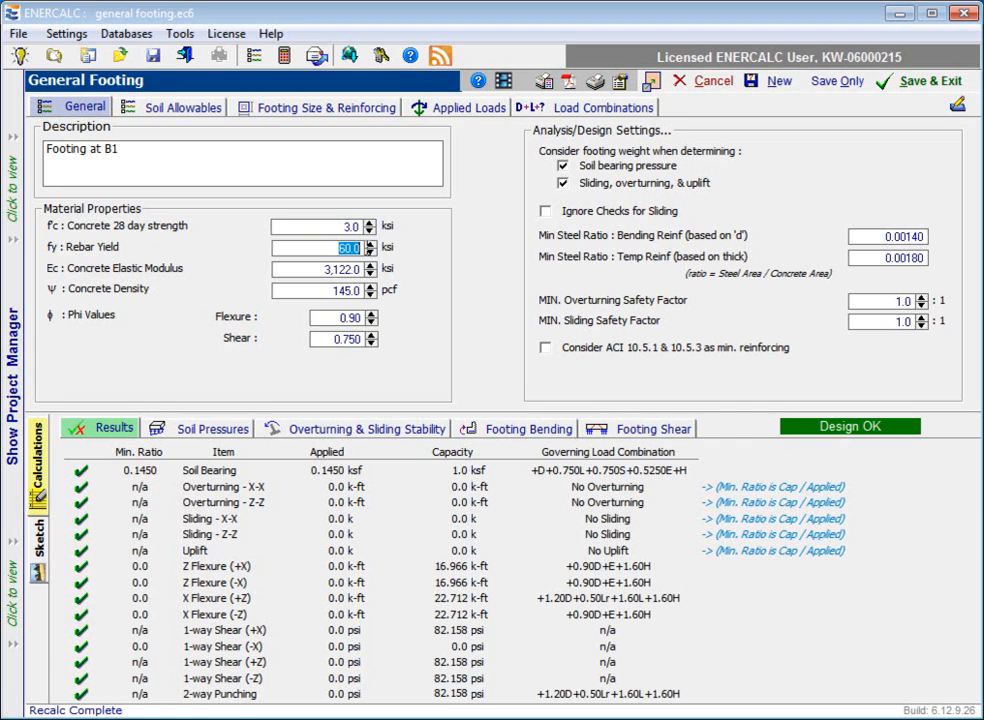
pyautogui.click(326, 272)
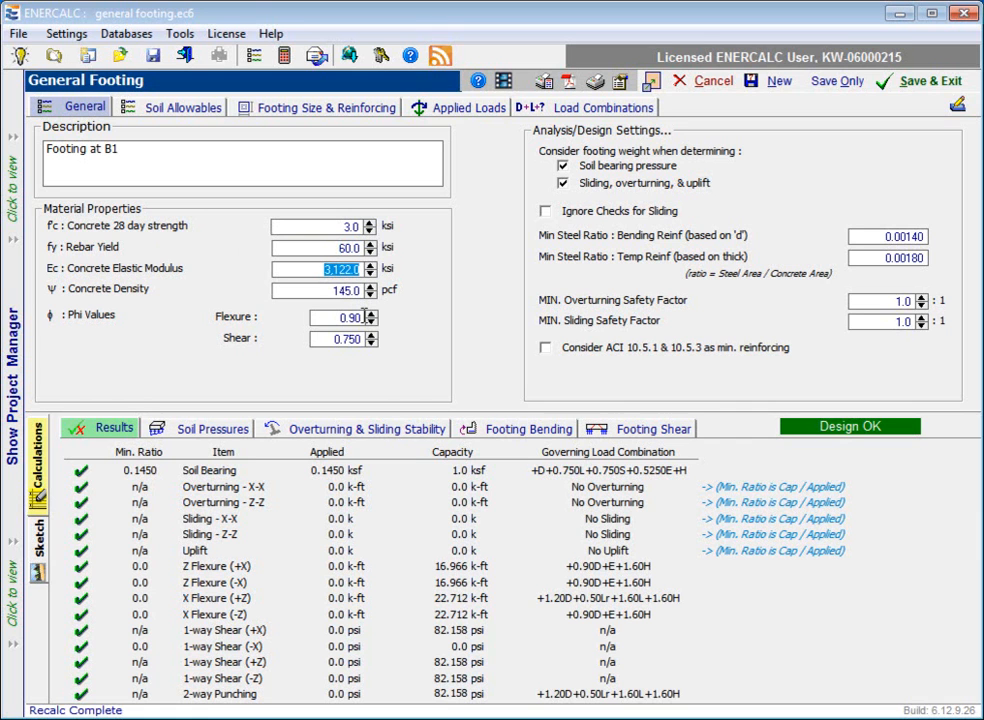
pyautogui.press('Tab')
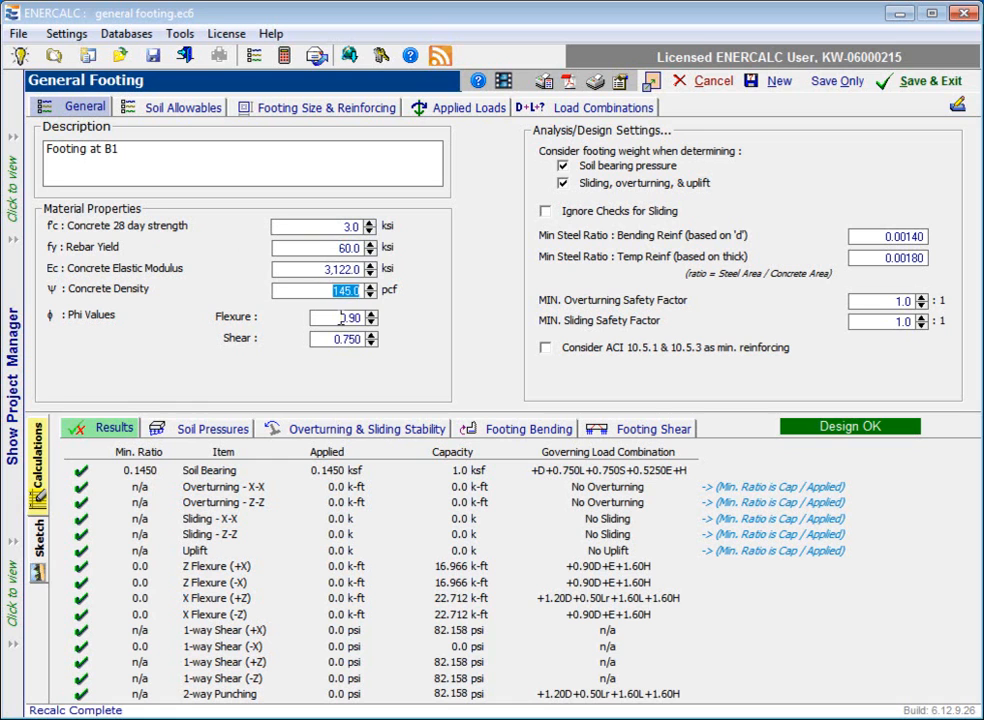
pyautogui.press('Tab')
pyautogui.press('Tab')
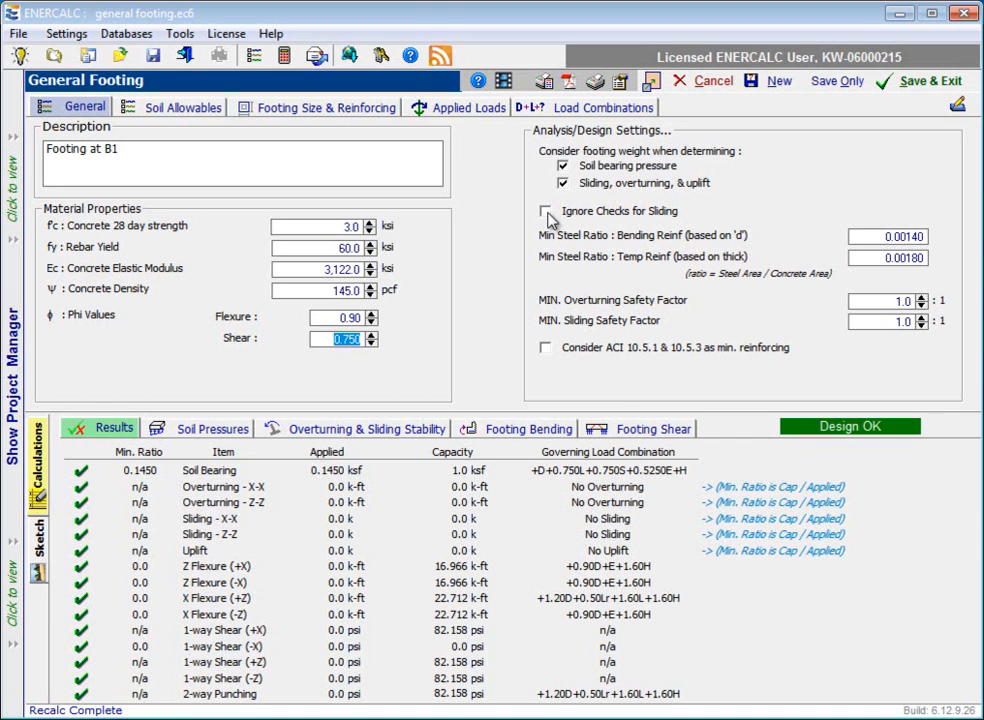
pyautogui.click(546, 215)
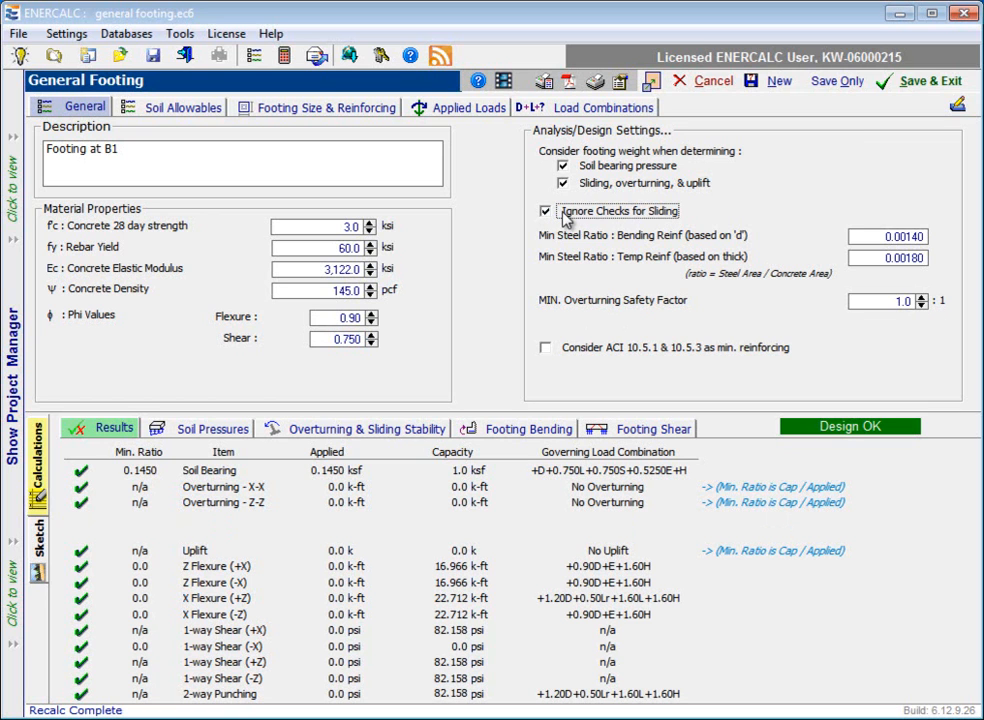
pyautogui.click(546, 213)
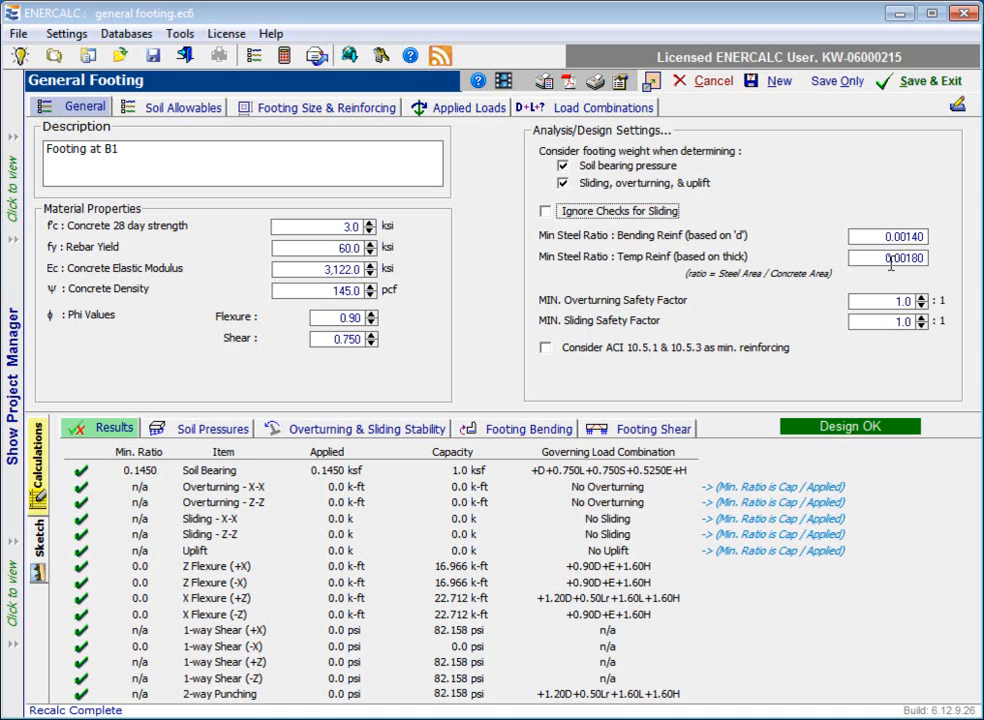
# Step: Set the minimum steel ratio for bending reinforcement to 0, keeping the temperature reinforcement ratio as the minimum
pyautogui.moveTo(885, 259); pyautogui.dragTo(936, 260)
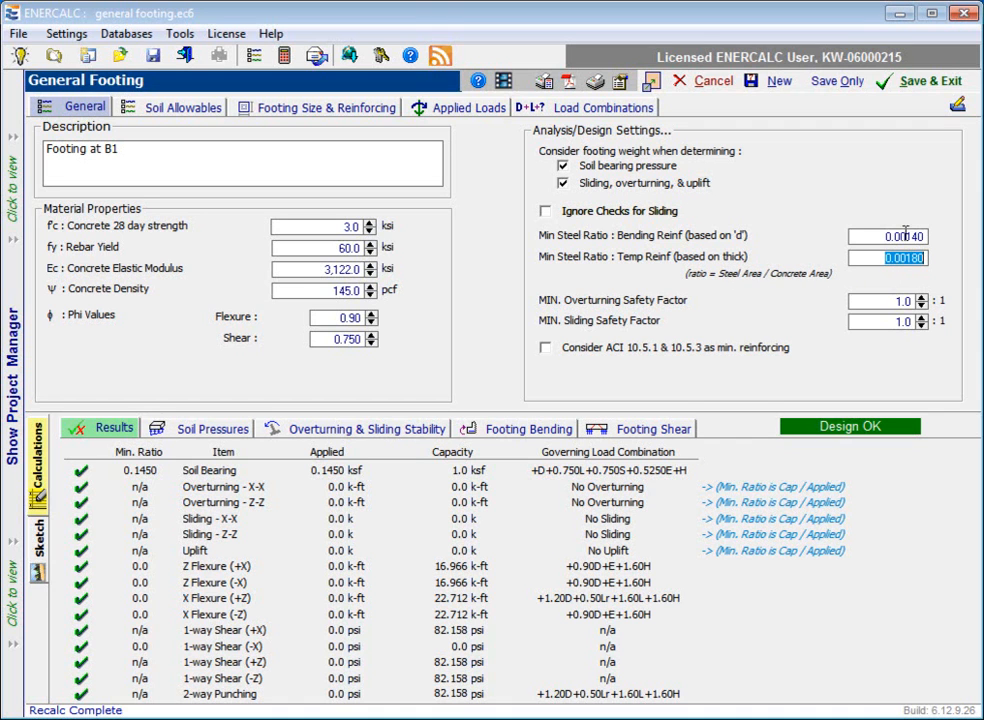
pyautogui.moveTo(908, 235); pyautogui.dragTo(924, 236)
pyautogui.write('0')
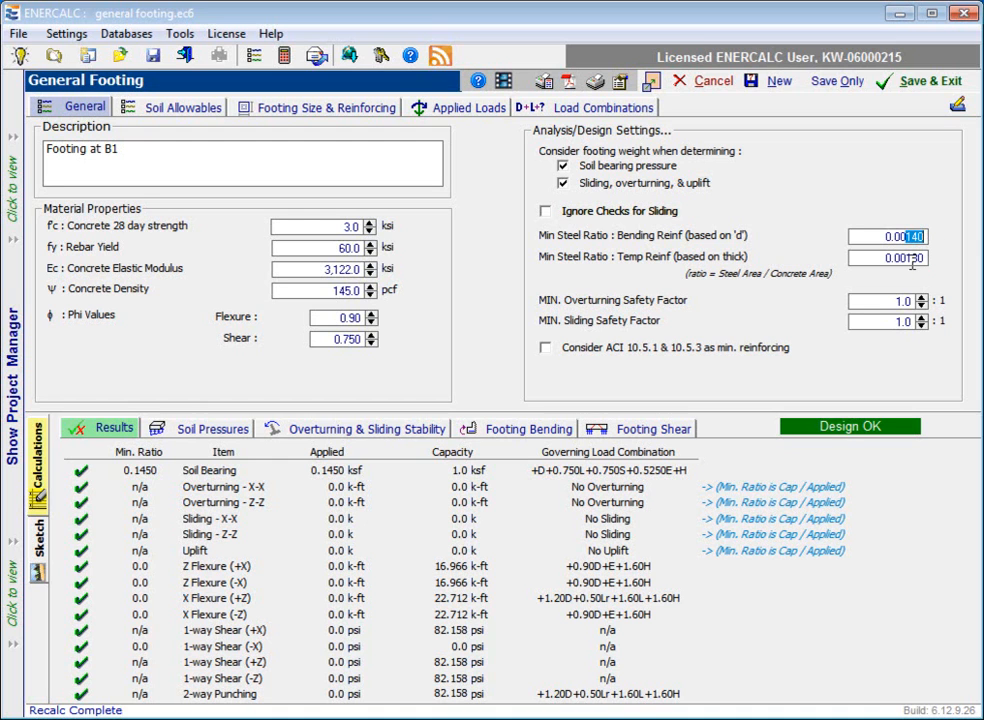
pyautogui.click(912, 259)
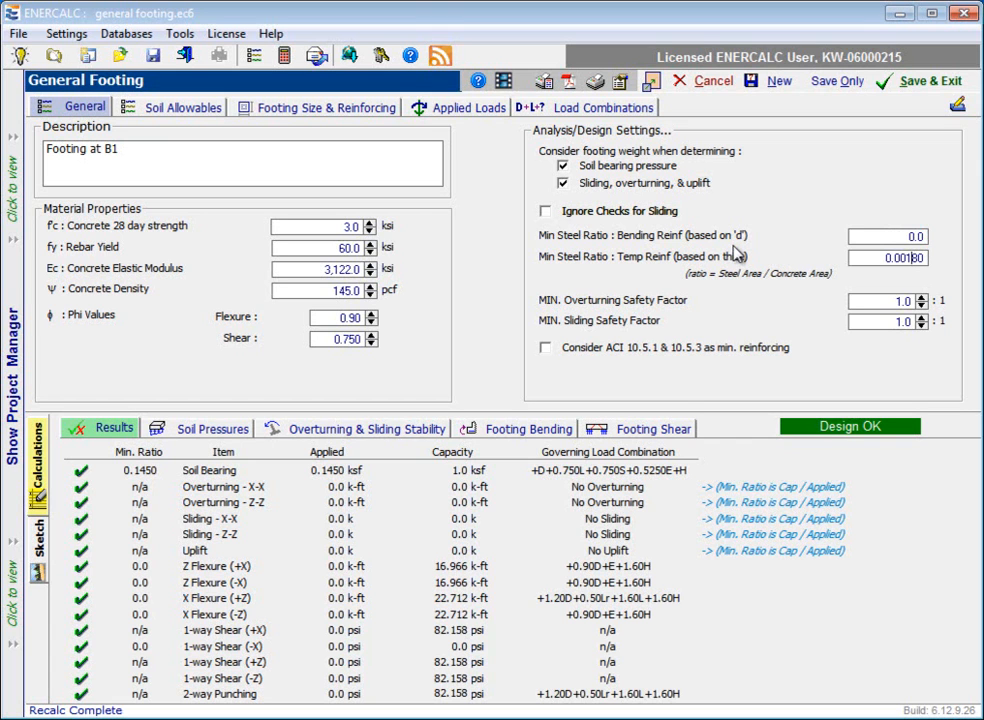
pyautogui.click(900, 258)
pyautogui.moveTo(700, 353)
# Step: Set the allowable soil bearing to 4.0 ksf and check the code-recommended soil values, choosing "None of these"
pyautogui.click(186, 112)
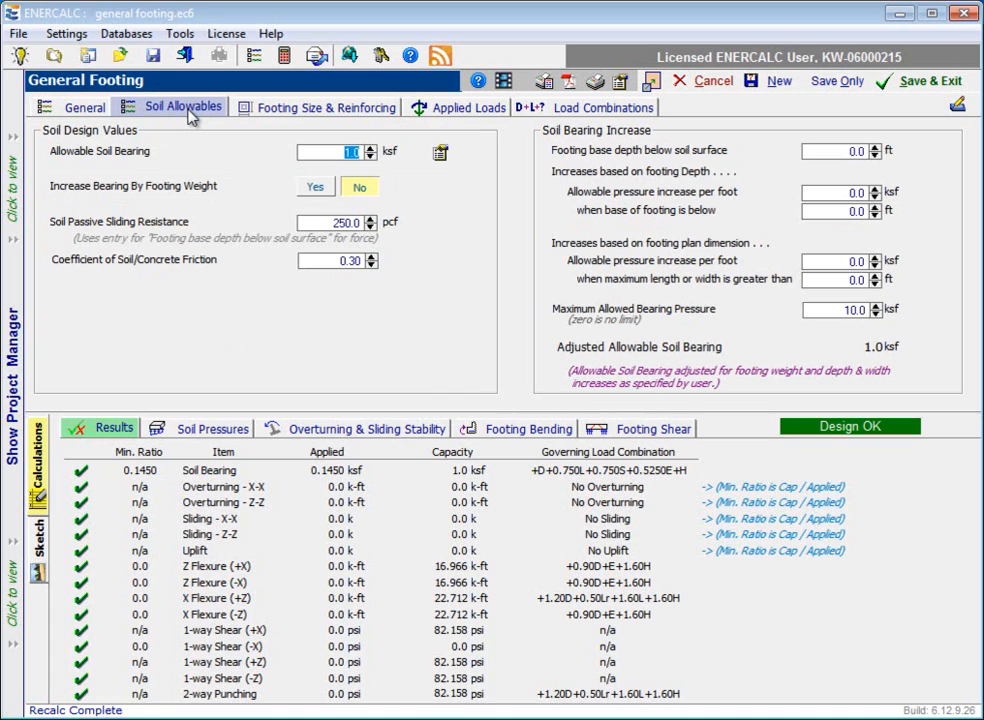
pyautogui.press('Tab')
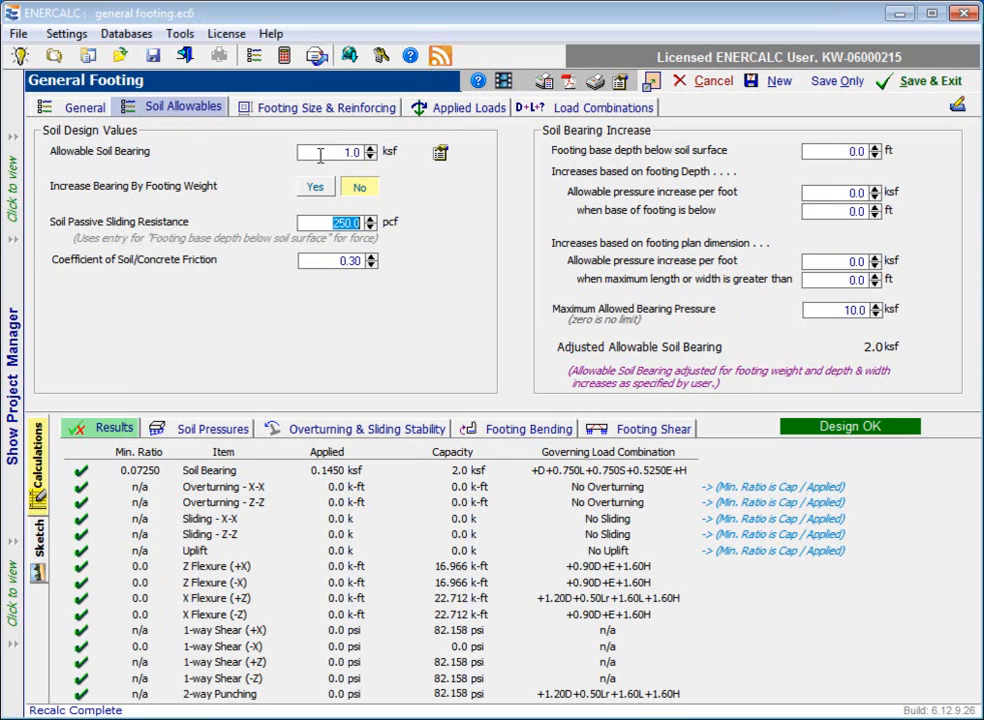
pyautogui.click(370, 147)
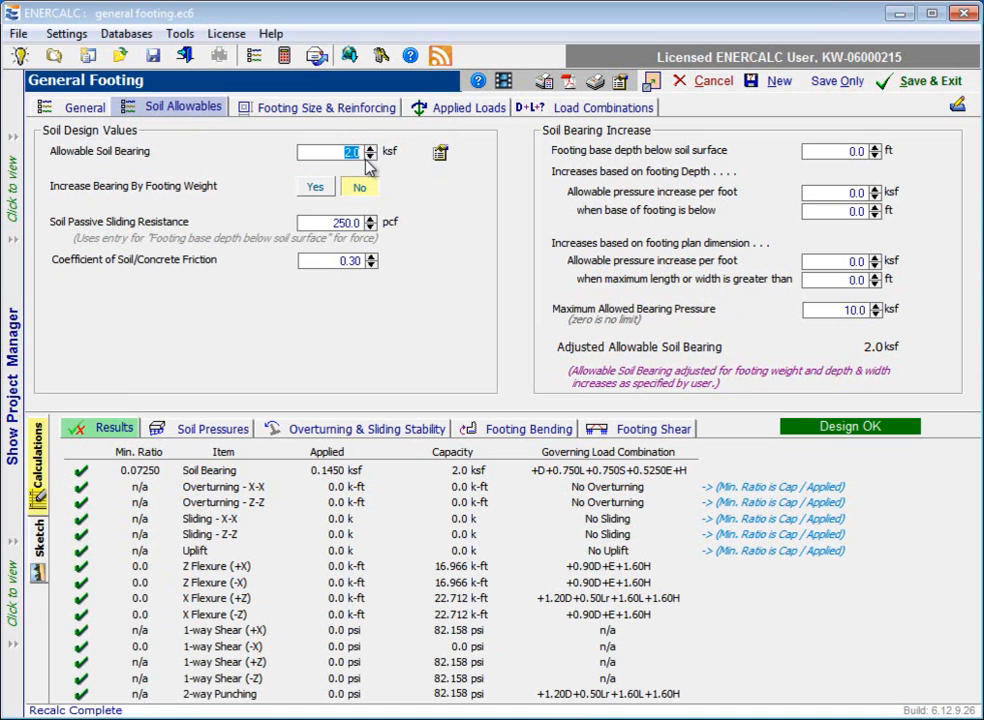
pyautogui.write('4')
pyautogui.click(370, 149)
pyautogui.click(370, 156)
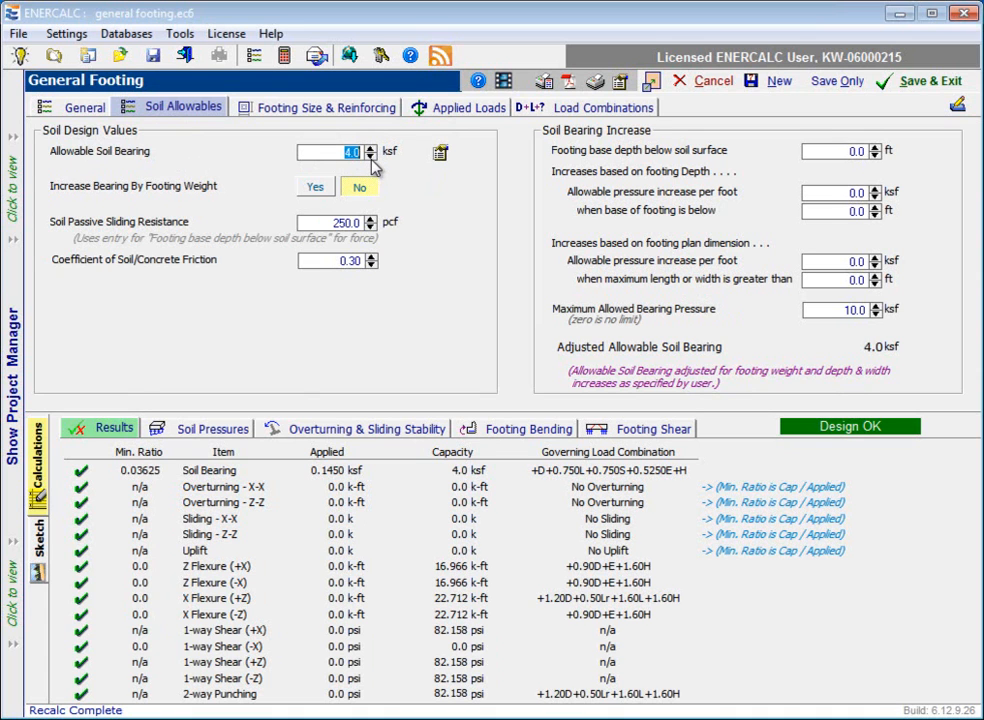
pyautogui.click(441, 157)
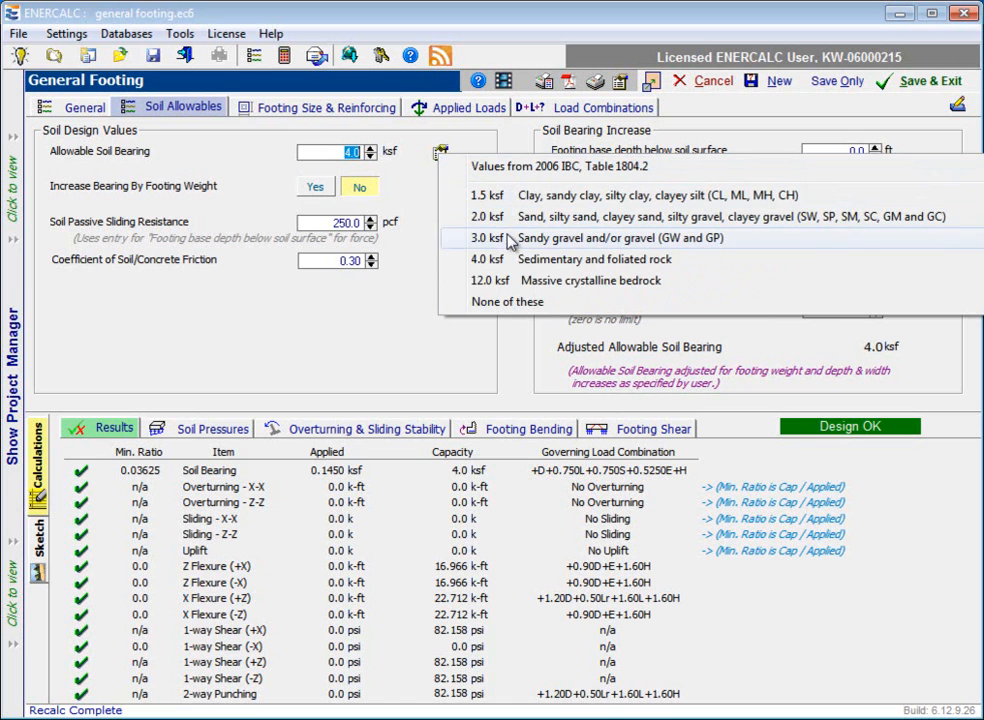
pyautogui.click(507, 301)
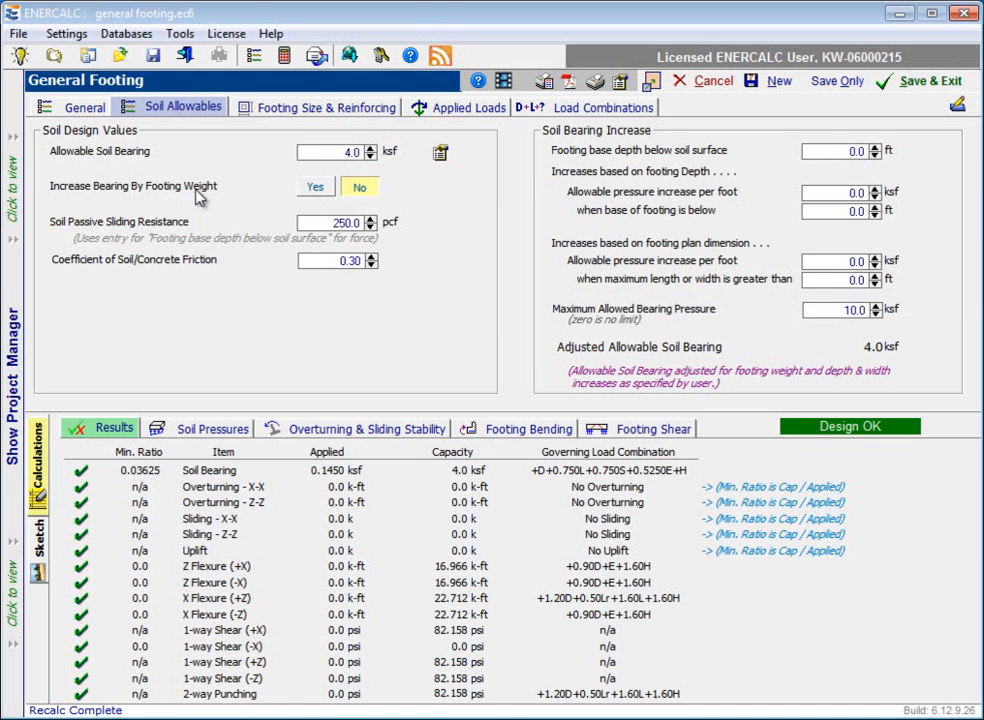
# Step: Try increasing bearing by footing weight, set it back to No, and review the passive sliding resistance and friction inputs
pyautogui.click(326, 195)
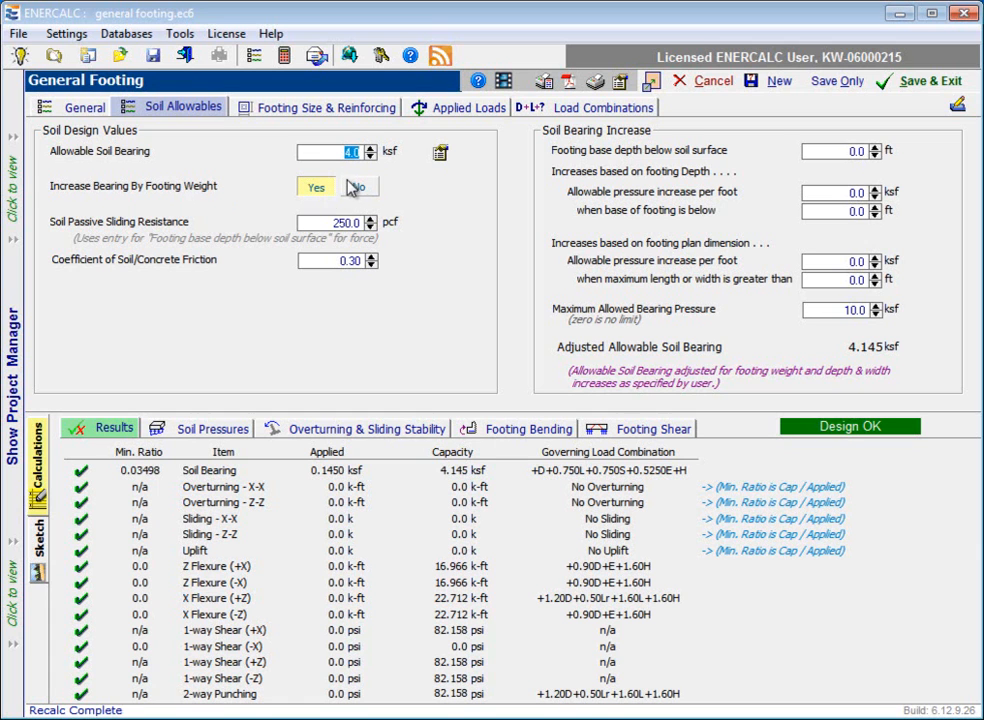
pyautogui.click(358, 190)
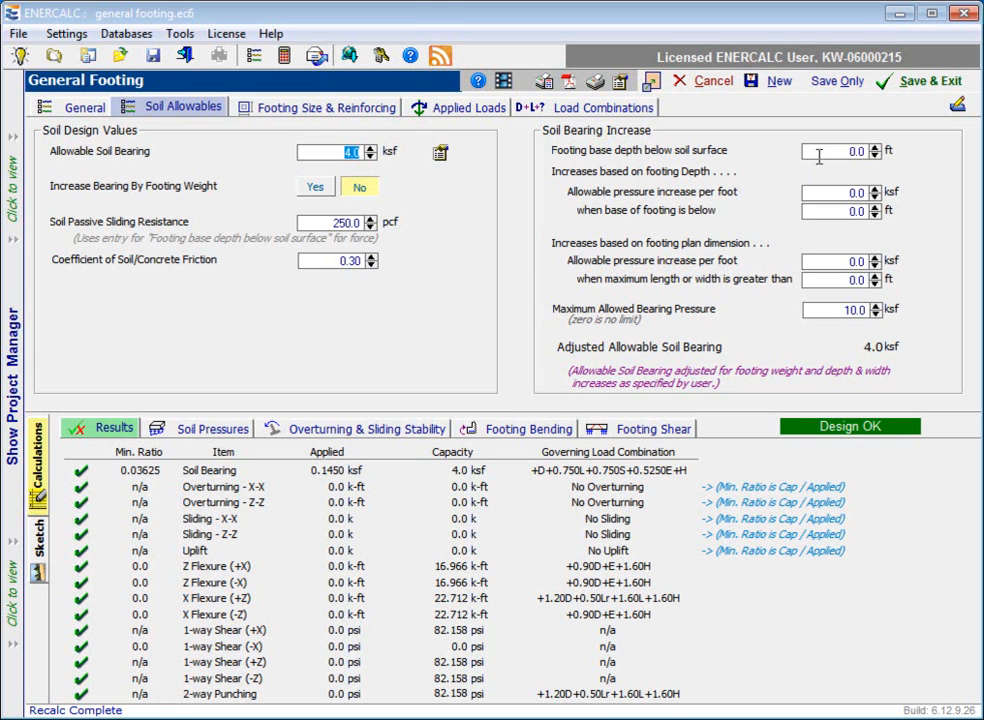
pyautogui.click(341, 224)
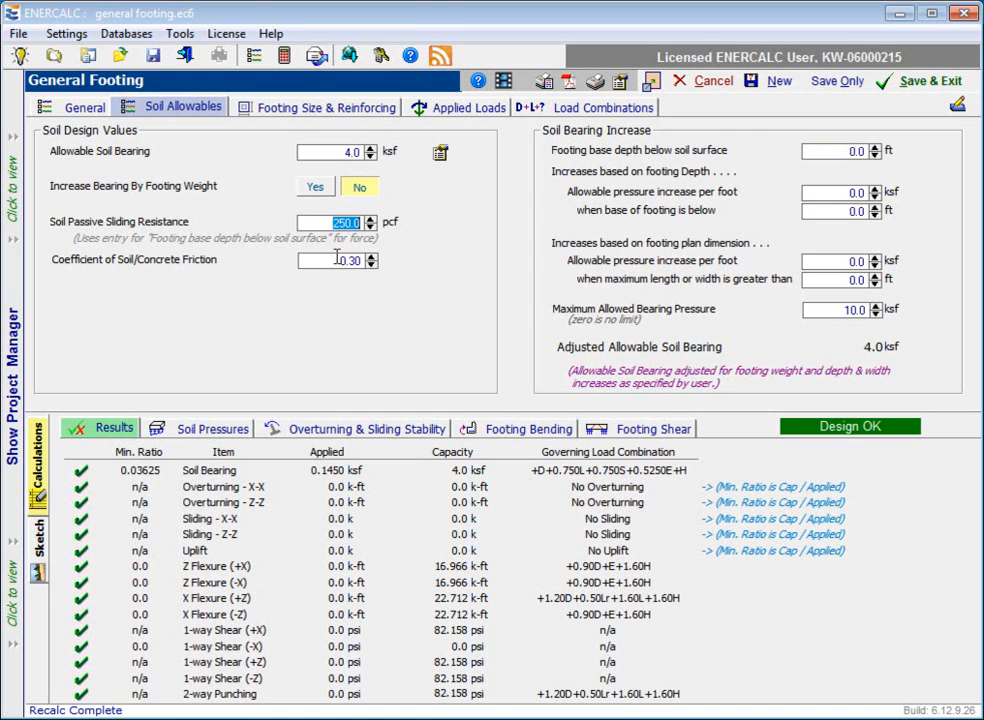
pyautogui.click(825, 151)
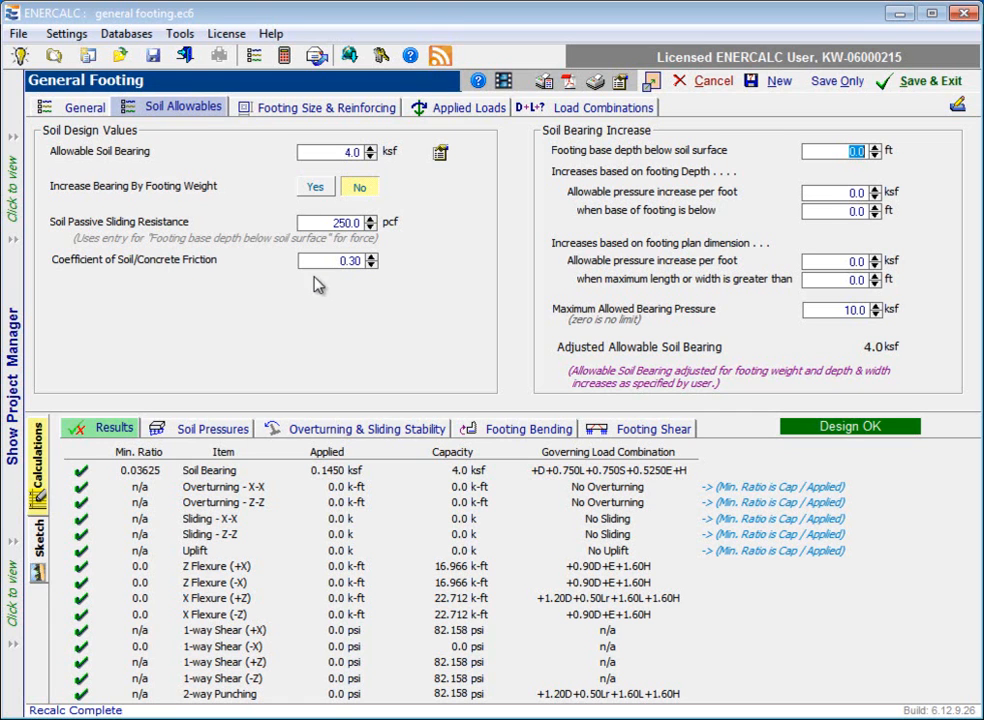
pyautogui.click(340, 260)
pyautogui.click(331, 257)
# Step: Set the footing base depth to 4 ft, with a depth-based allowable pressure increase of 0.25 ksf per foot below 3 ft
pyautogui.click(850, 152)
pyautogui.write('4')
pyautogui.click(855, 193)
pyautogui.write('0.25')
pyautogui.click(858, 211)
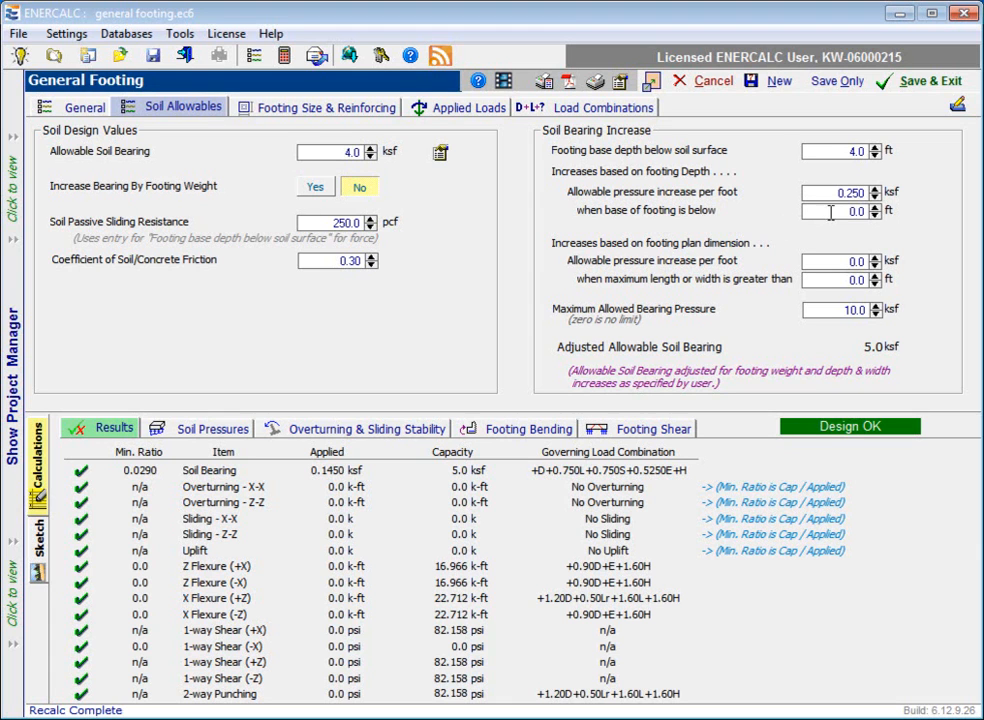
pyautogui.doubleClick(851, 211)
pyautogui.write('3')
pyautogui.click(851, 196)
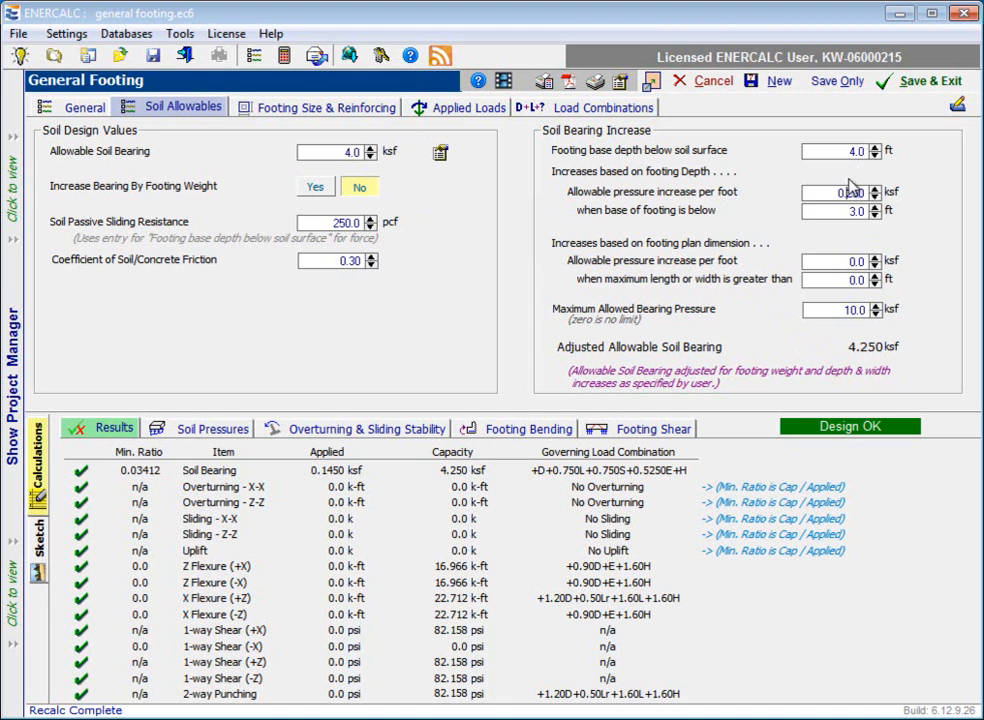
# Step: Set the plan-dimension pressure increase to 0.15 ksf per foot when the maximum length or width is greater than 4 ft
pyautogui.click(850, 261)
pyautogui.write('0.15')
pyautogui.click(856, 280)
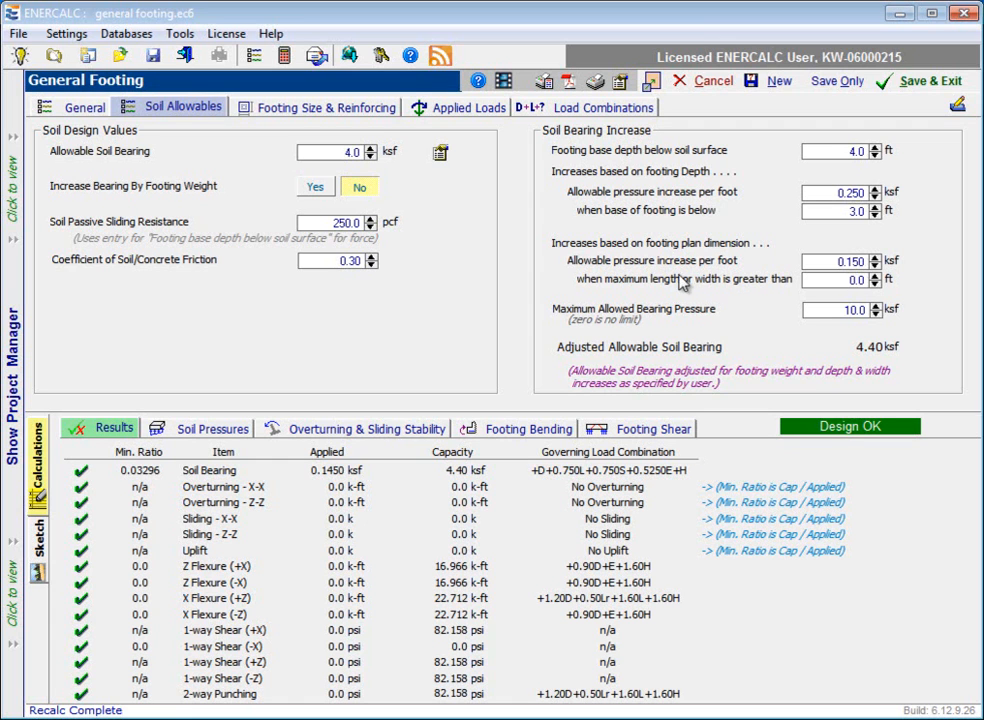
pyautogui.click(856, 280)
pyautogui.write('4')
pyautogui.press('Return')
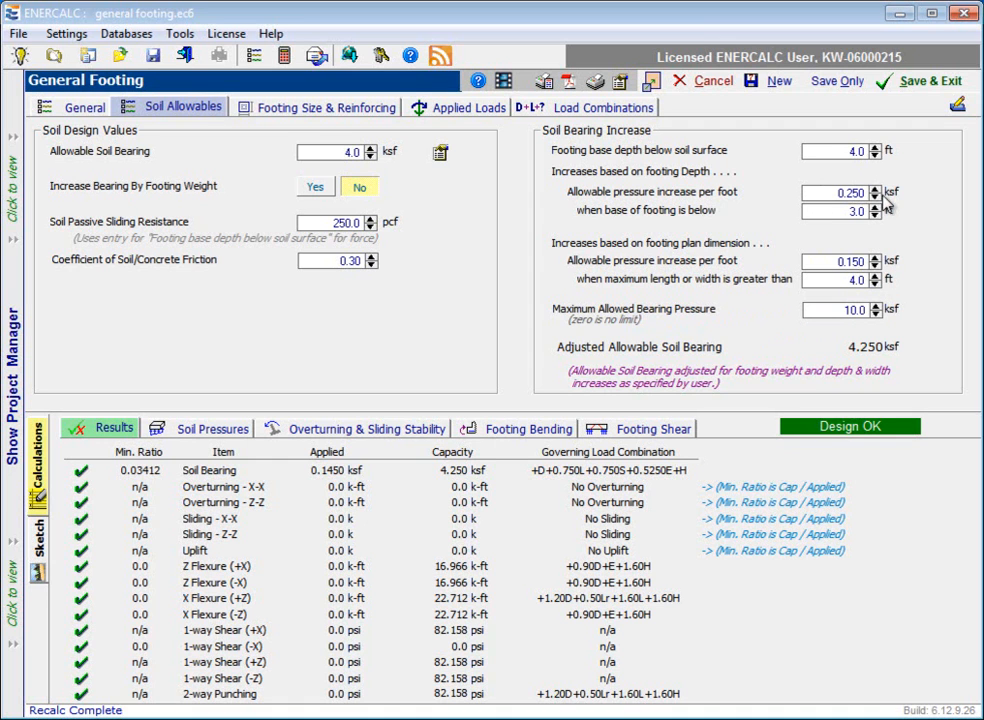
# Step: Set the maximum allowed bearing pressure to 8 ksf
pyautogui.click(848, 313)
pyautogui.write('8')
pyautogui.click(877, 306)
pyautogui.moveTo(848, 312); pyautogui.dragTo(876, 309)
# Step: Set the footing's width parallel to the X-X axis and length parallel to the Z-Z axis to 3 ft each
pyautogui.click(321, 110)
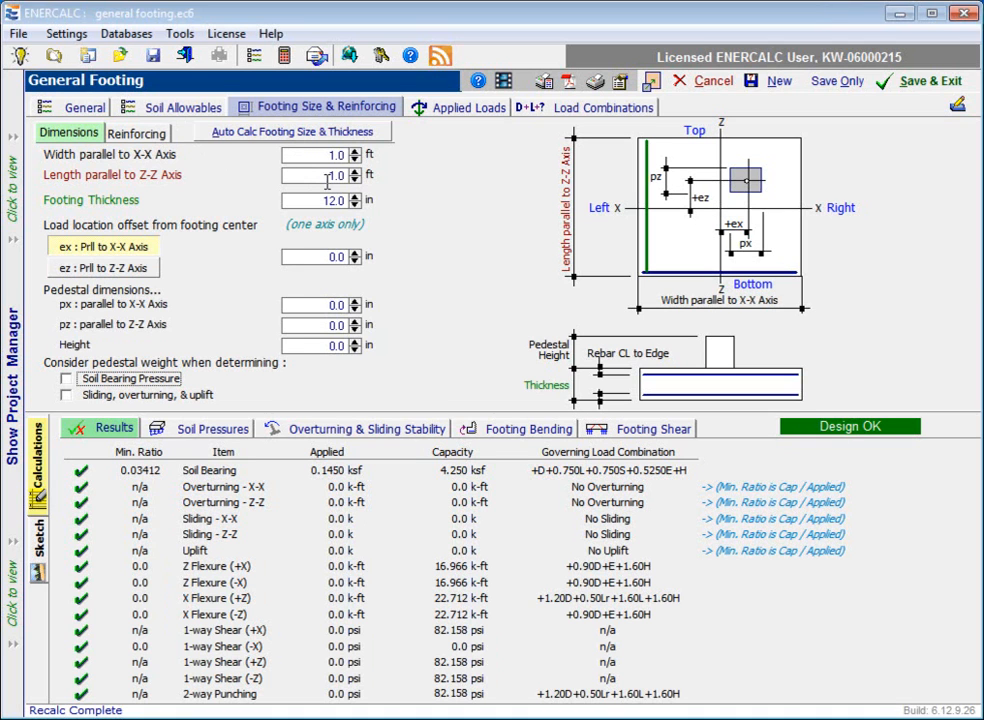
pyautogui.click(355, 152)
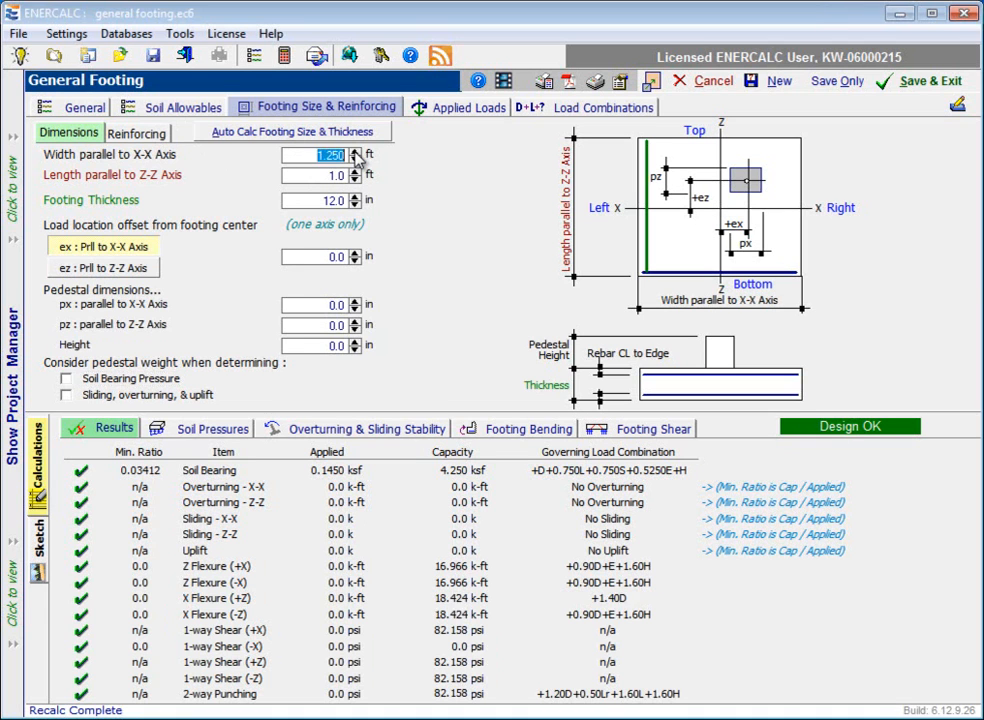
pyautogui.click(355, 152)
pyautogui.click(355, 152)
pyautogui.click(356, 153)
pyautogui.click(356, 153)
pyautogui.click(356, 153)
pyautogui.click(356, 153)
pyautogui.click(356, 153)
pyautogui.click(355, 172)
pyautogui.click(355, 172)
pyautogui.click(355, 172)
pyautogui.click(355, 172)
pyautogui.click(355, 172)
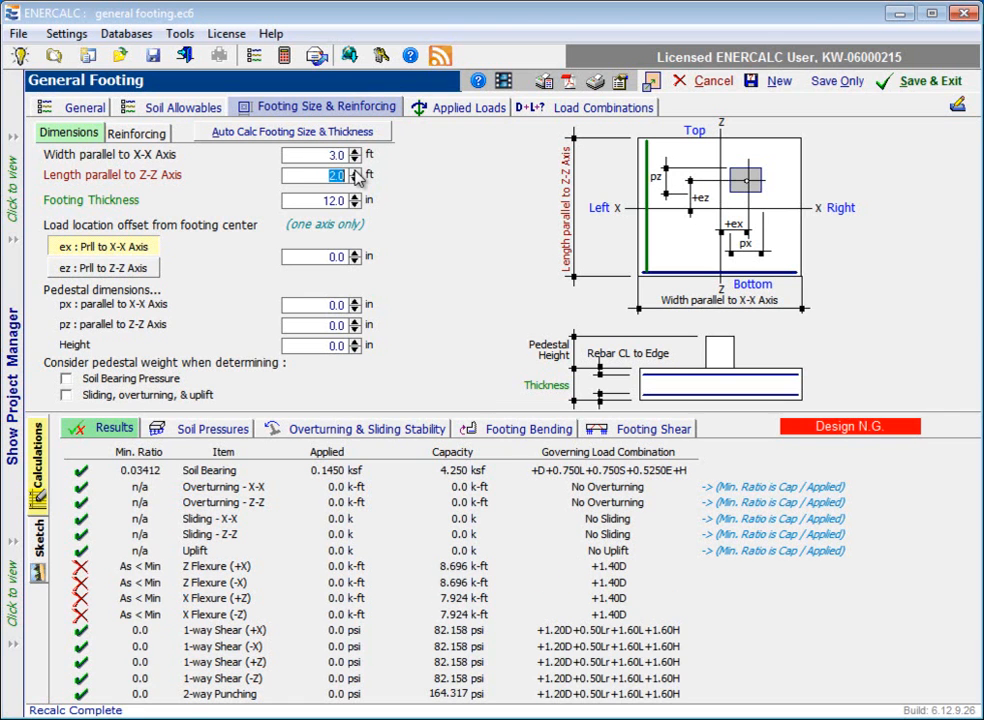
pyautogui.click(355, 172)
pyautogui.click(355, 172)
pyautogui.click(355, 172)
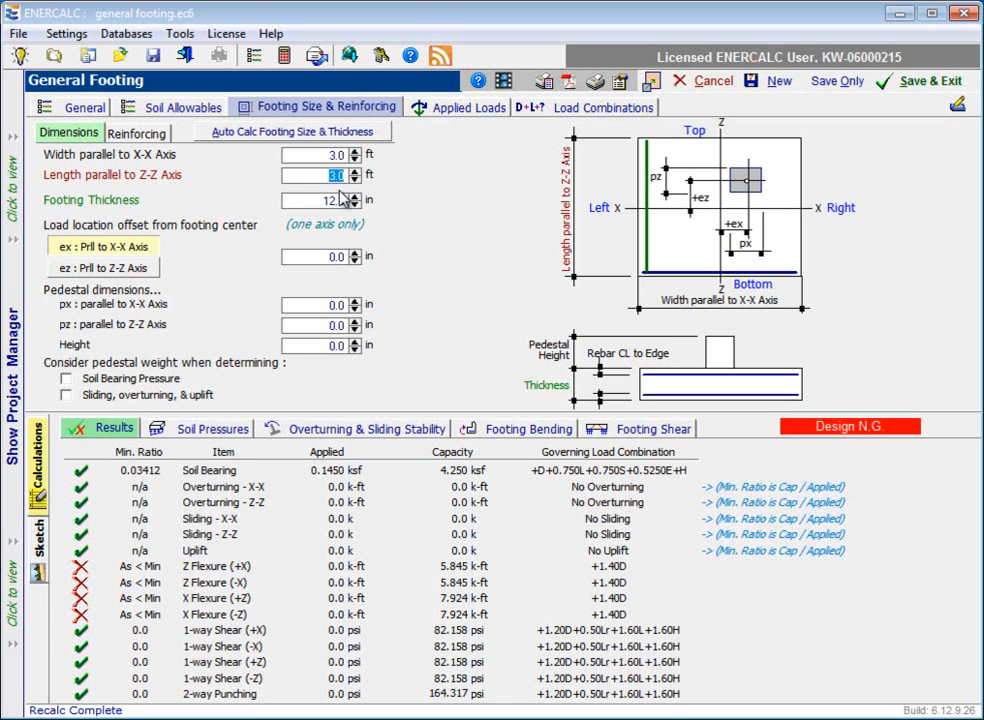
pyautogui.press('Tab')
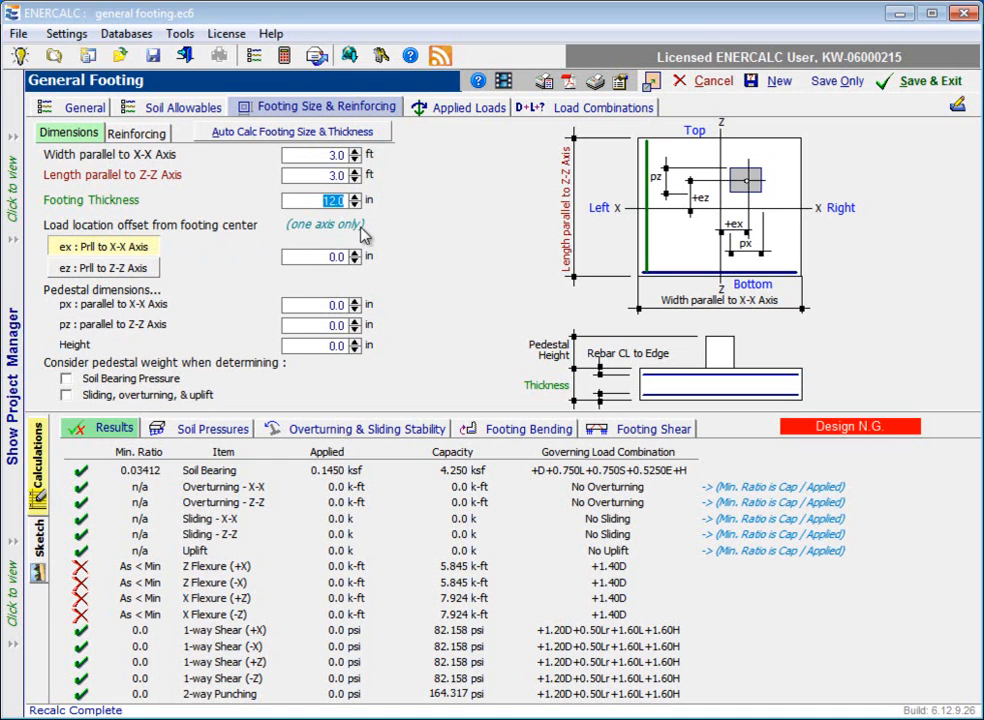
# Step: Switch the load location offset from the footing center to ez, parallel to the Z-Z axis
pyautogui.click(134, 268)
pyautogui.click(135, 248)
pyautogui.click(133, 278)
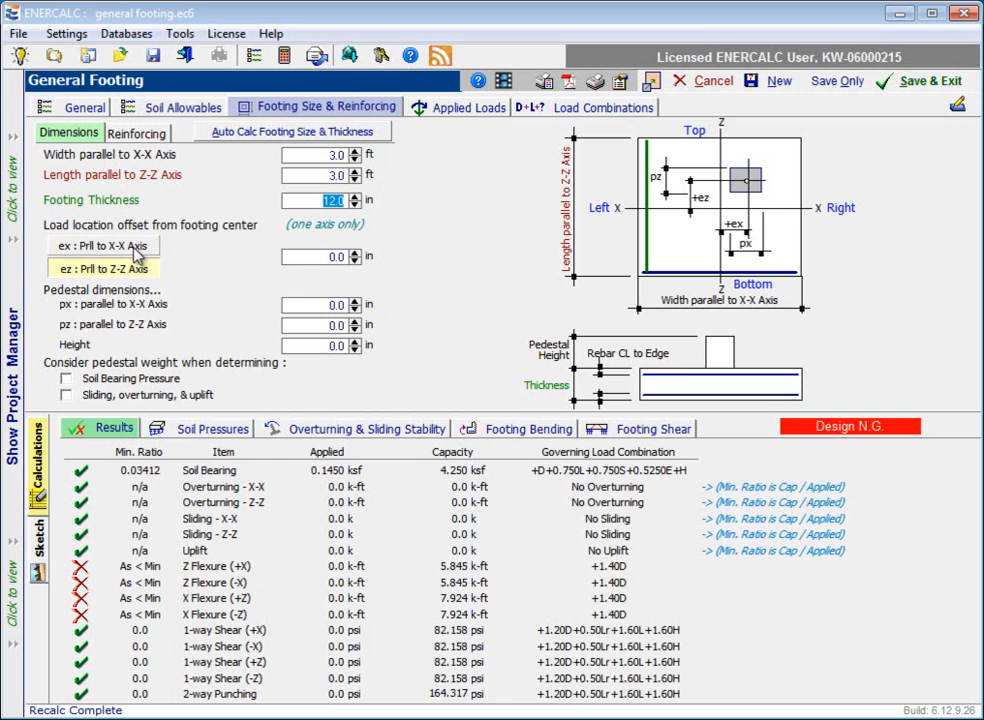
# Step: Switch the load location offset from the footing center back to ex, parallel to the X-X axis
pyautogui.click(135, 250)
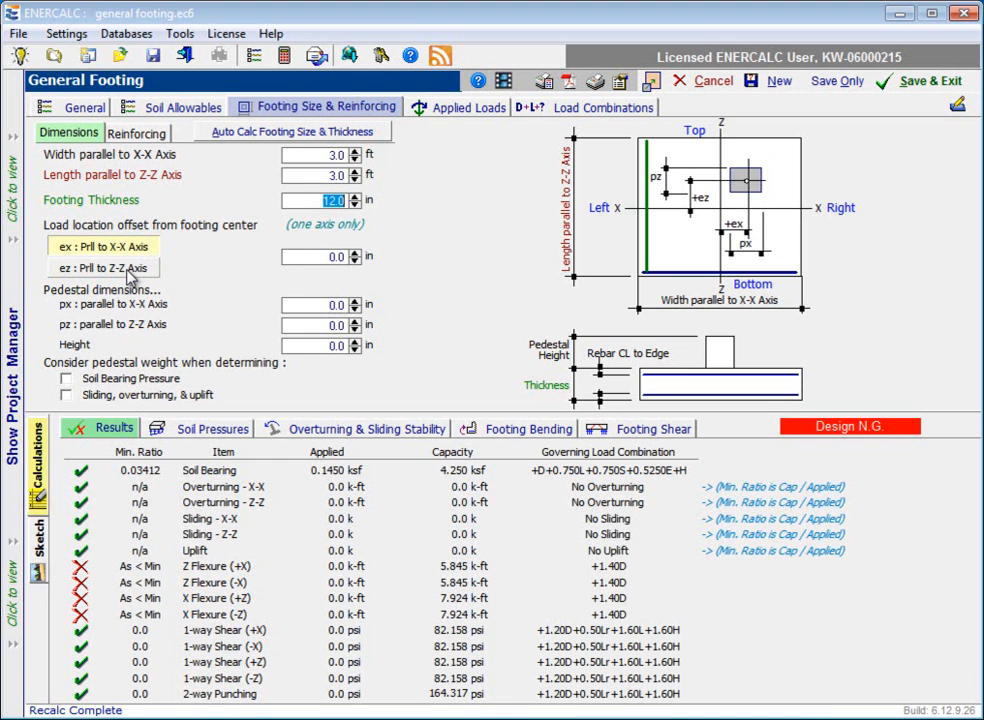
pyautogui.click(334, 257)
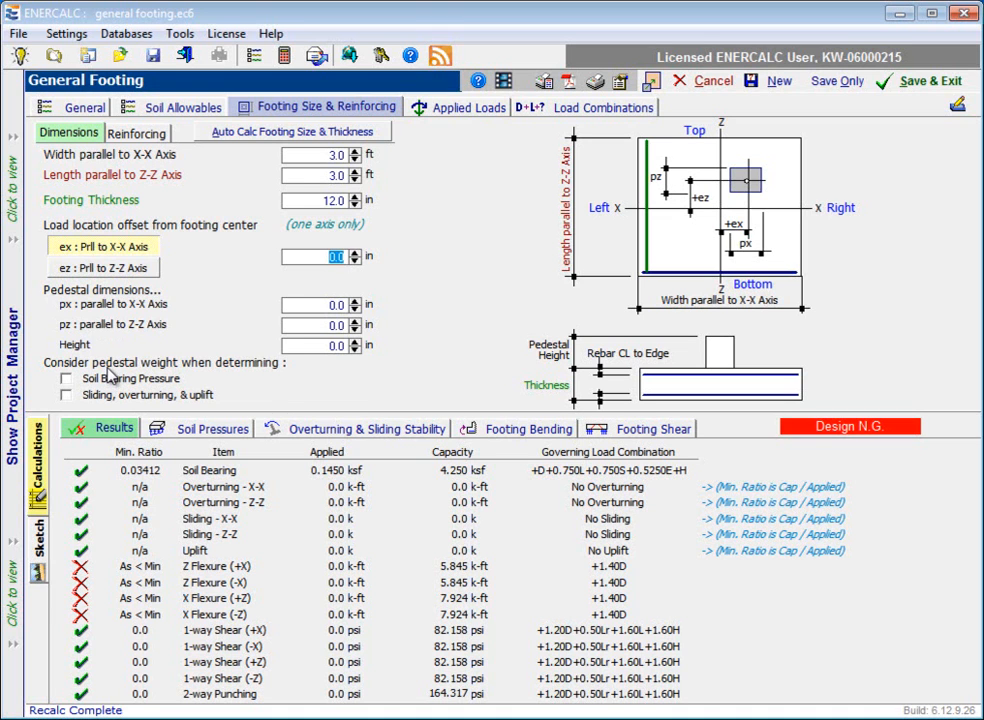
# Step: Set the pedestal to 24 in by 24 in and 36 in high, and consider its weight for soil bearing pressure and for sliding, overturning and uplift
pyautogui.click(325, 306)
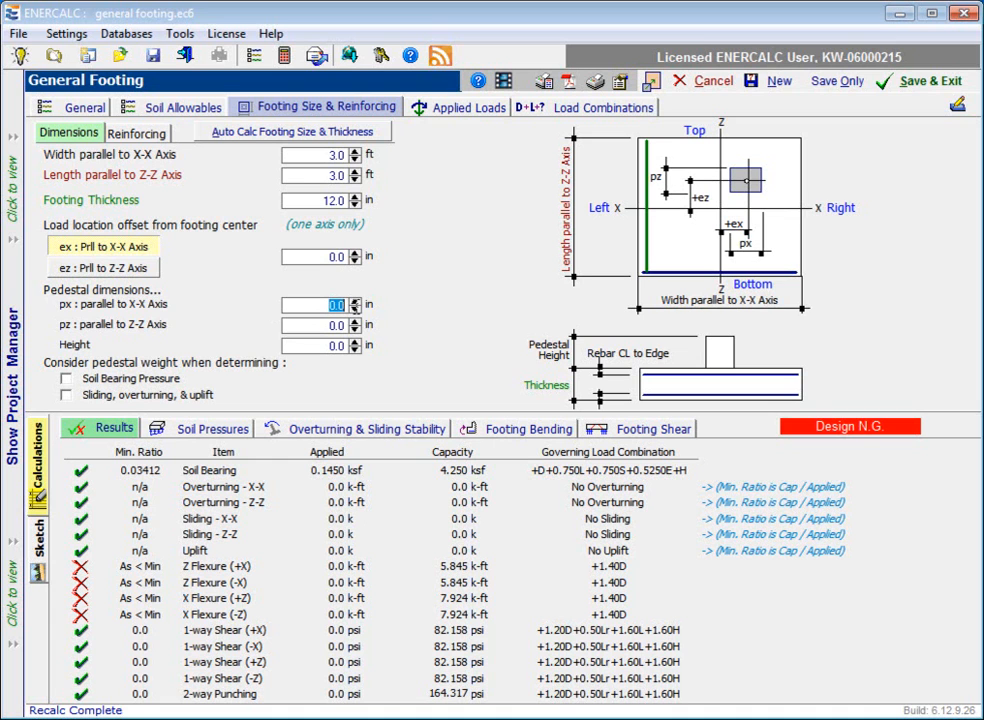
pyautogui.write('24')
pyautogui.click(345, 325)
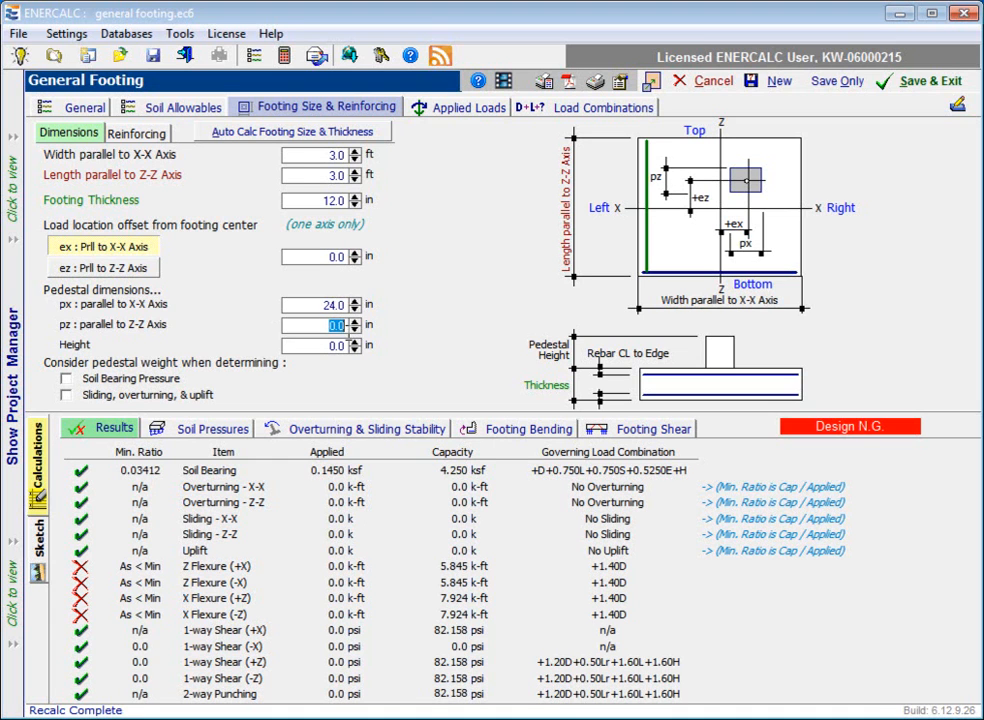
pyautogui.write('24')
pyautogui.click(323, 345)
pyautogui.click(323, 345)
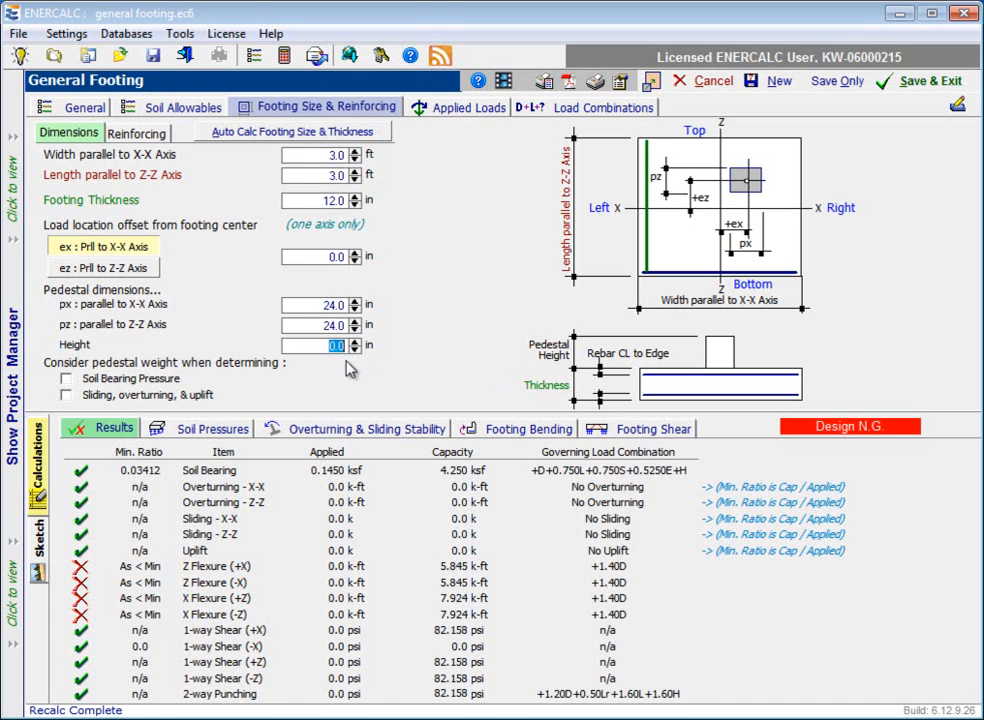
pyautogui.write('36')
pyautogui.press('Tab')
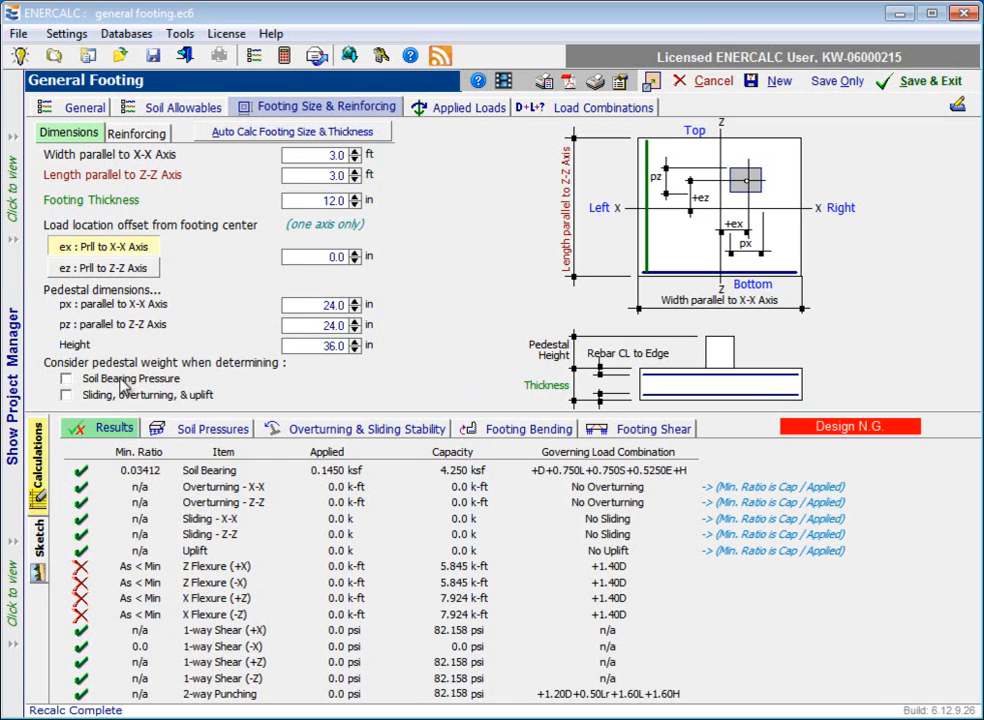
pyautogui.click(66, 380)
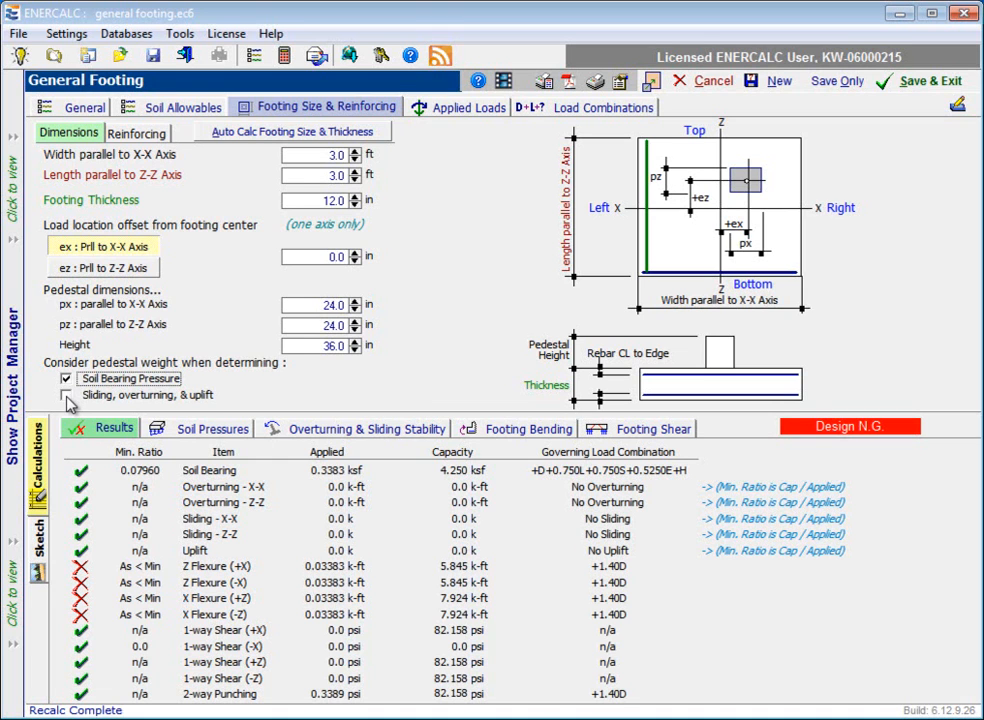
pyautogui.click(66, 396)
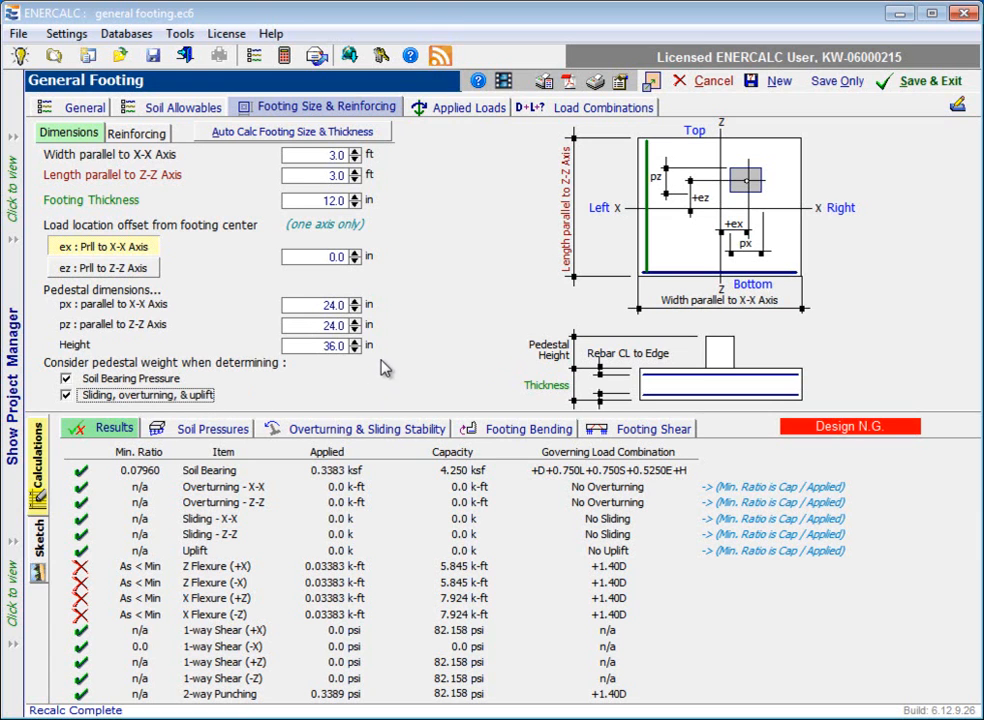
# Step: Set the reinforcing's rebar center to concrete edge distance at the footing bottom to 3.50 in
pyautogui.click(137, 134)
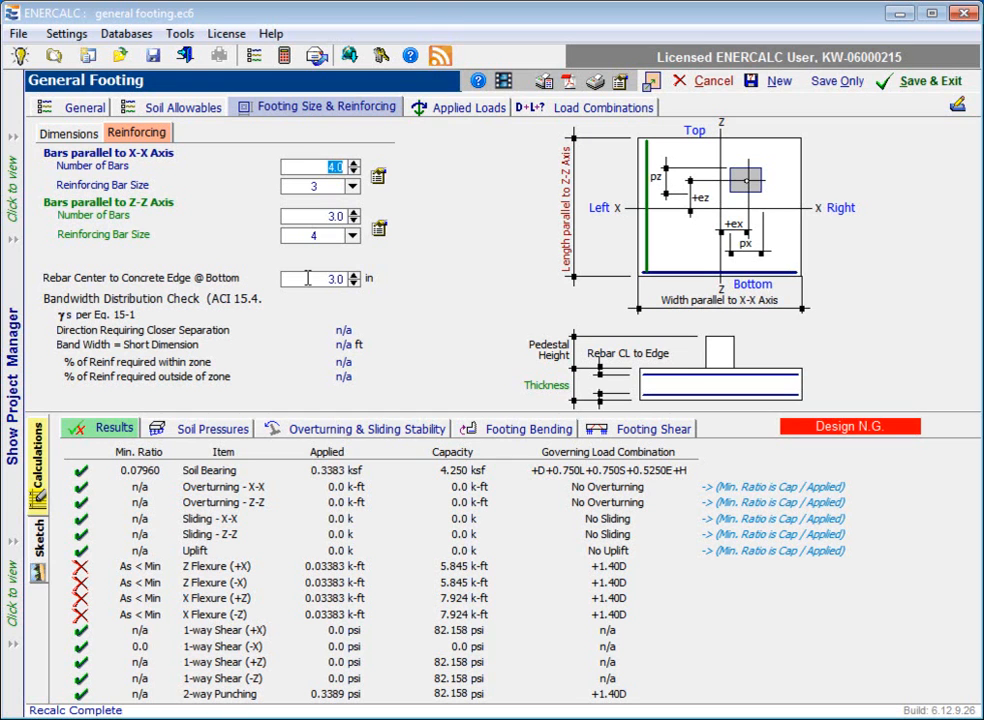
pyautogui.click(338, 278)
pyautogui.click(325, 218)
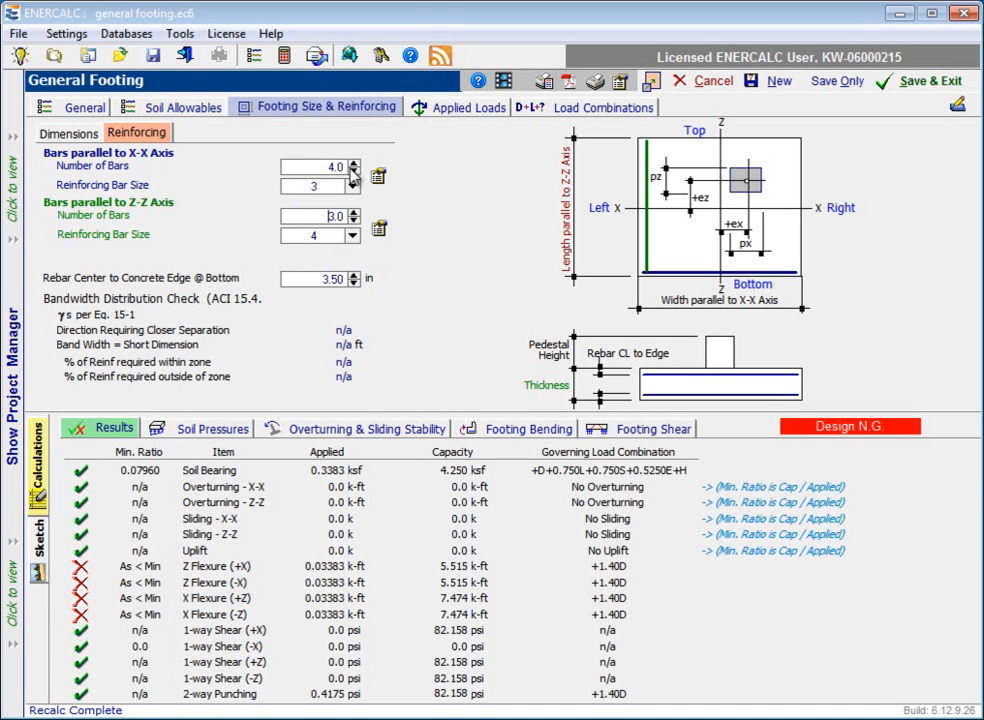
# Step: Set the footing reinforcing to 6 bars of size 6 parallel to the X-X axis and 6 bars of size 6 parallel to the Z-Z axis
pyautogui.doubleClick(353, 164)
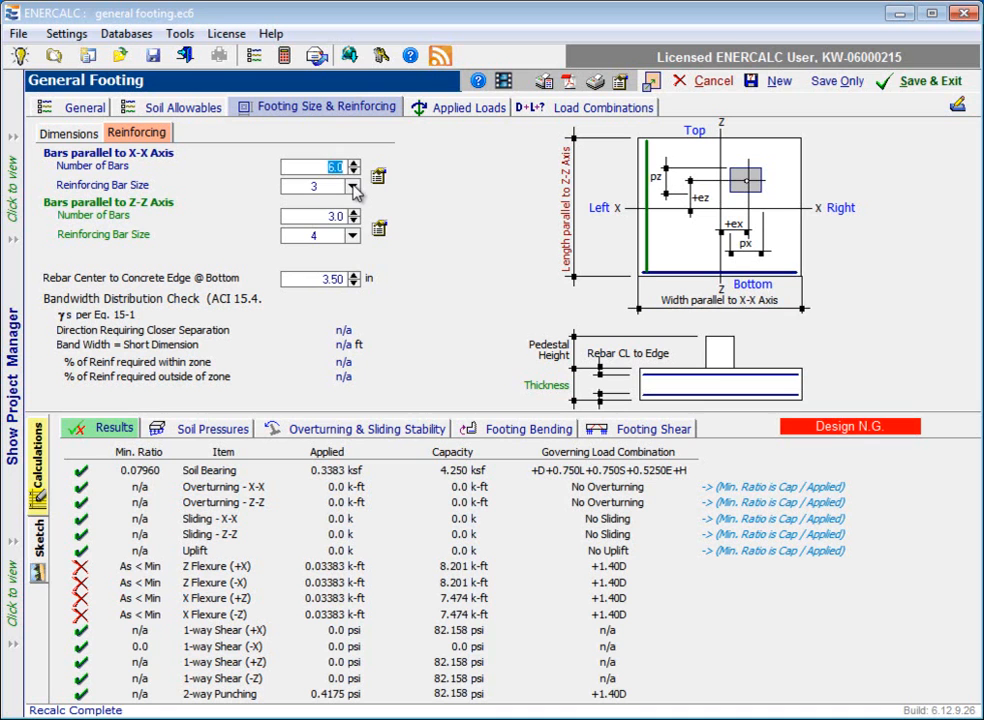
pyautogui.click(352, 187)
pyautogui.click(329, 238)
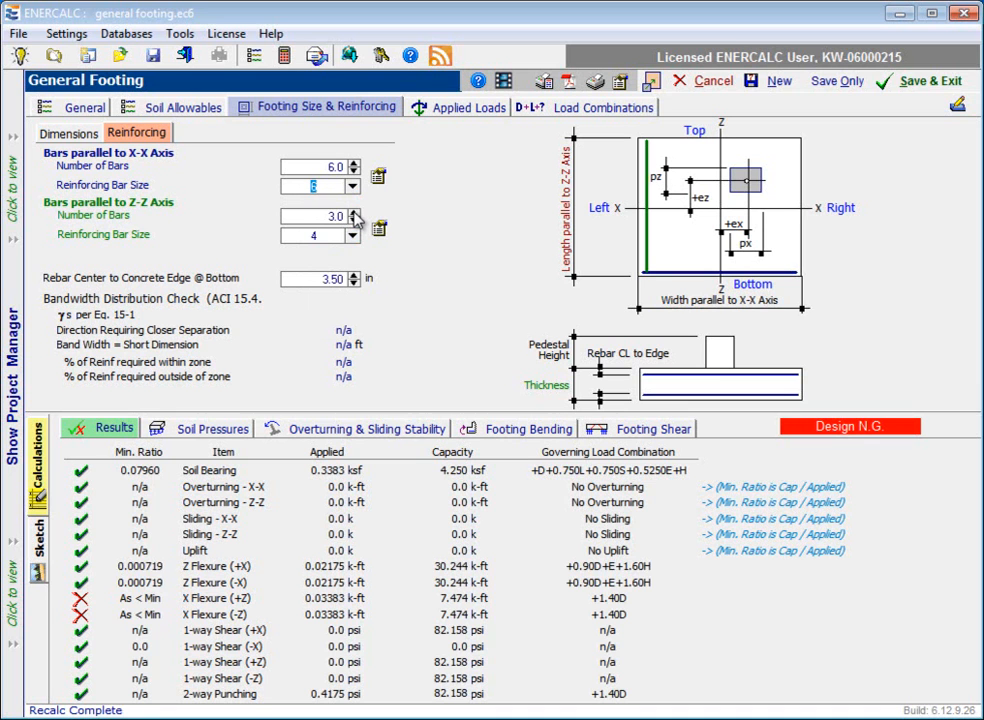
pyautogui.doubleClick(354, 213)
pyautogui.click(356, 216)
pyautogui.click(352, 235)
pyautogui.click(340, 293)
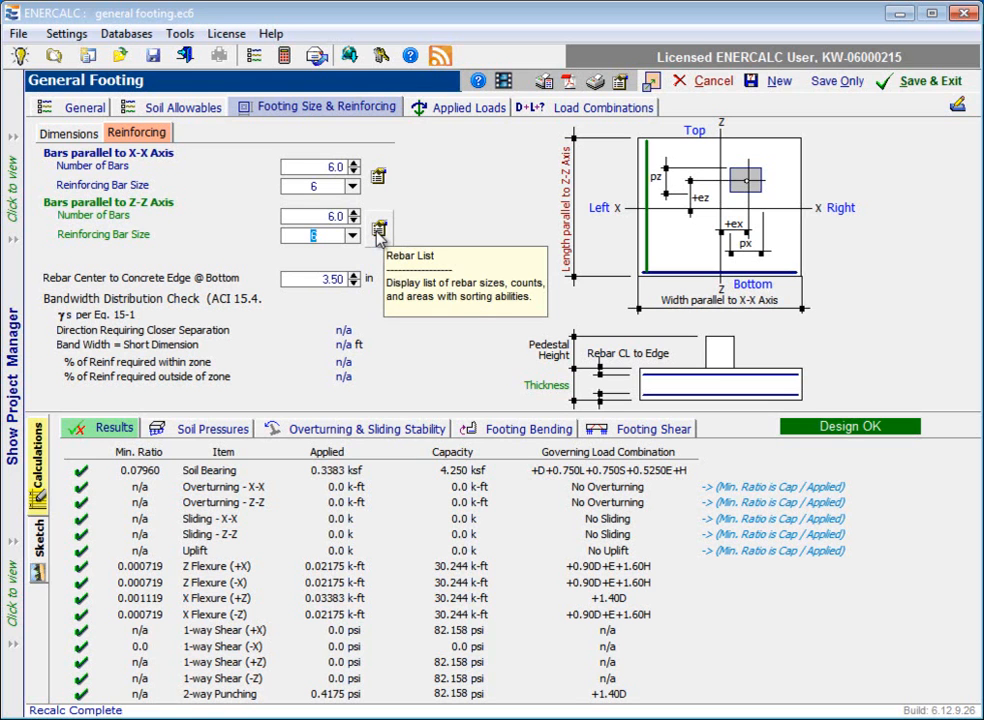
# Step: Limit the rebar list for the Z-Z bars to sizes 6 through 7 with at most 5 bars per group, and apply 5 bars of size 7
pyautogui.click(380, 230)
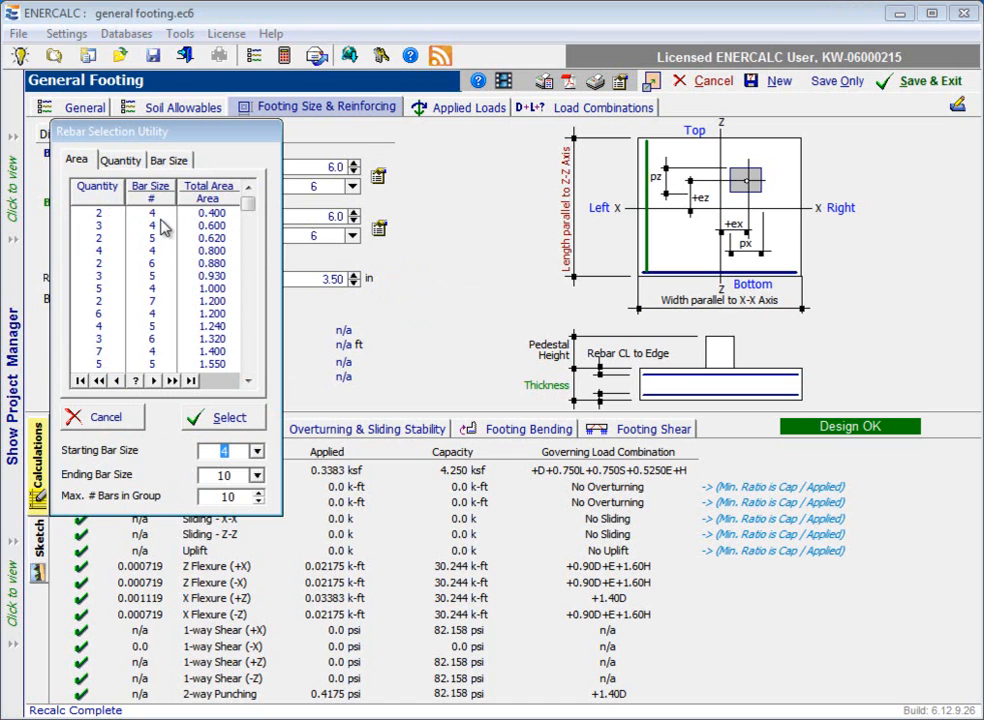
pyautogui.click(258, 452)
pyautogui.click(249, 512)
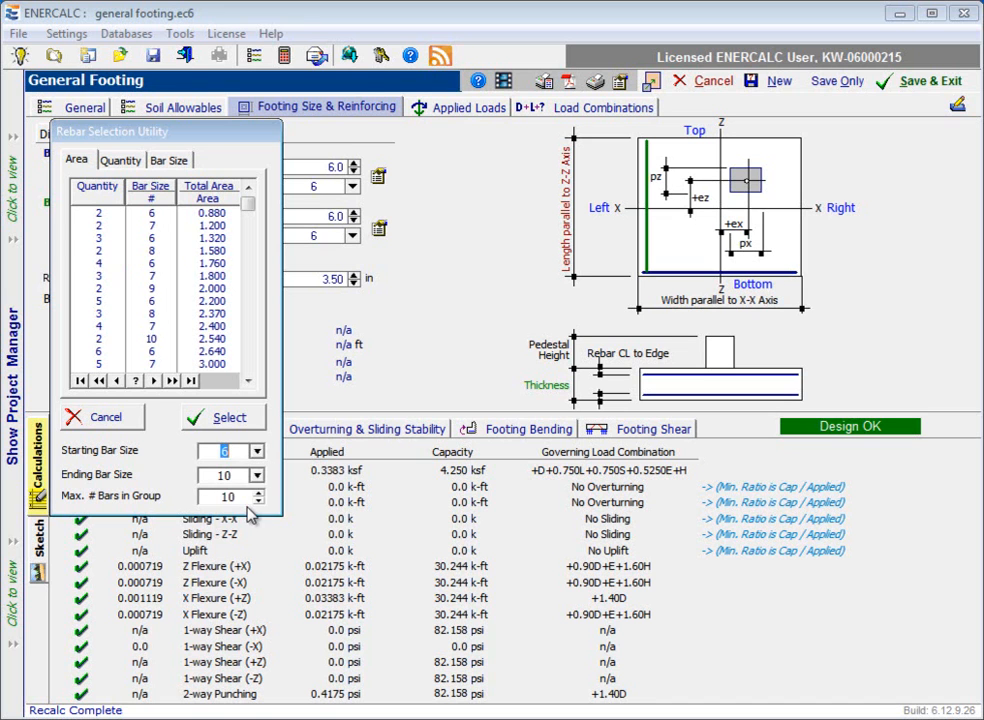
pyautogui.click(258, 476)
pyautogui.click(240, 549)
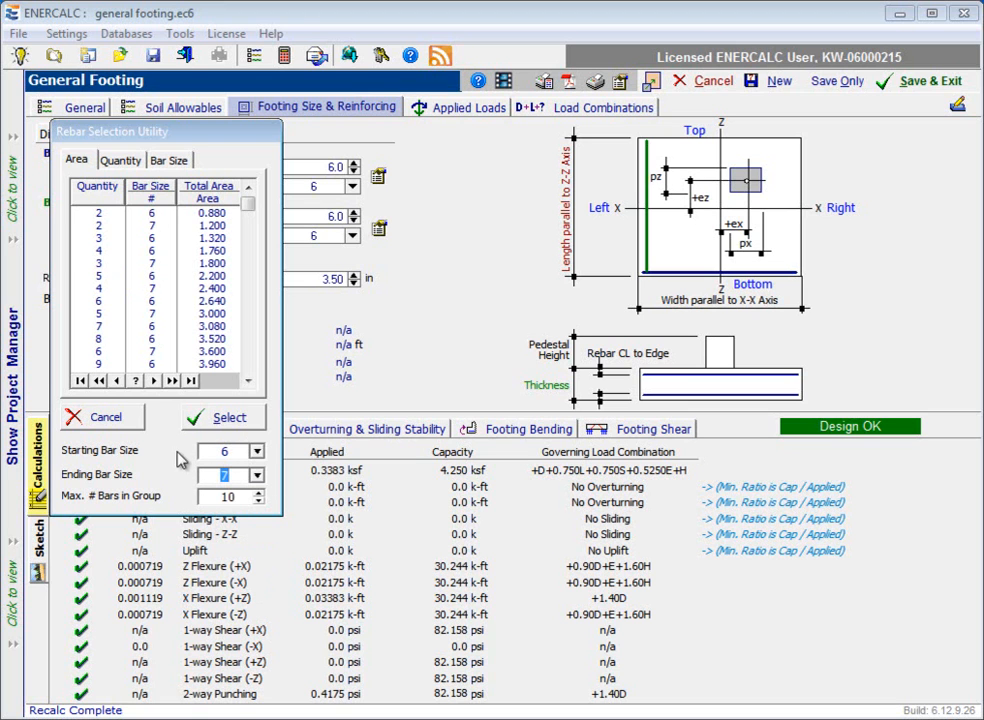
pyautogui.click(259, 501)
pyautogui.click(259, 492)
pyautogui.click(259, 492)
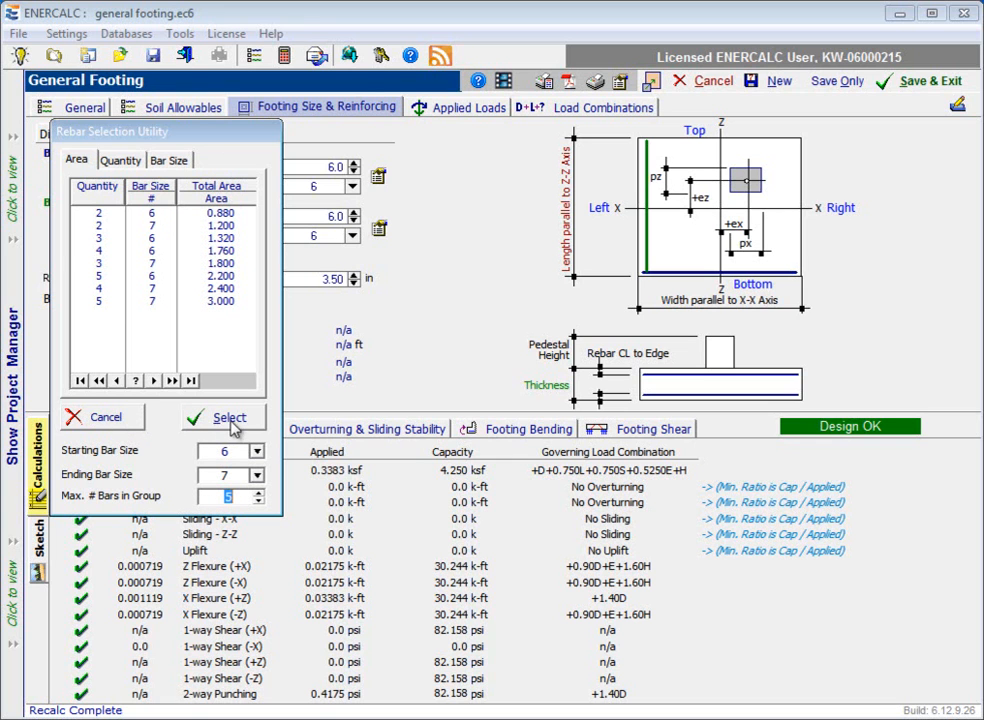
pyautogui.click(103, 300)
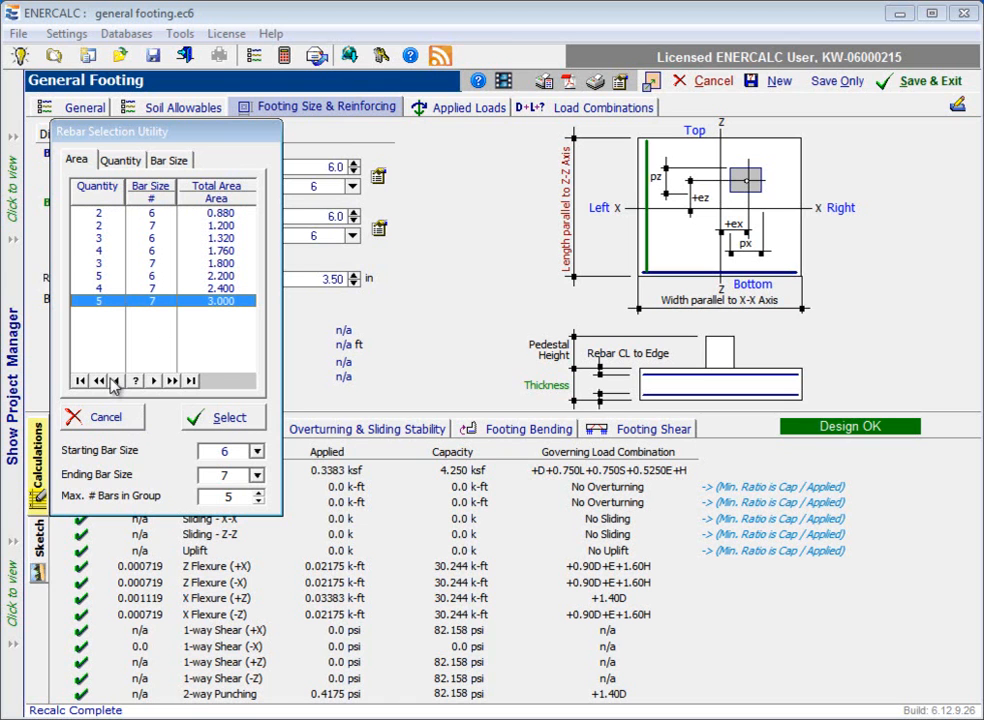
pyautogui.click(200, 416)
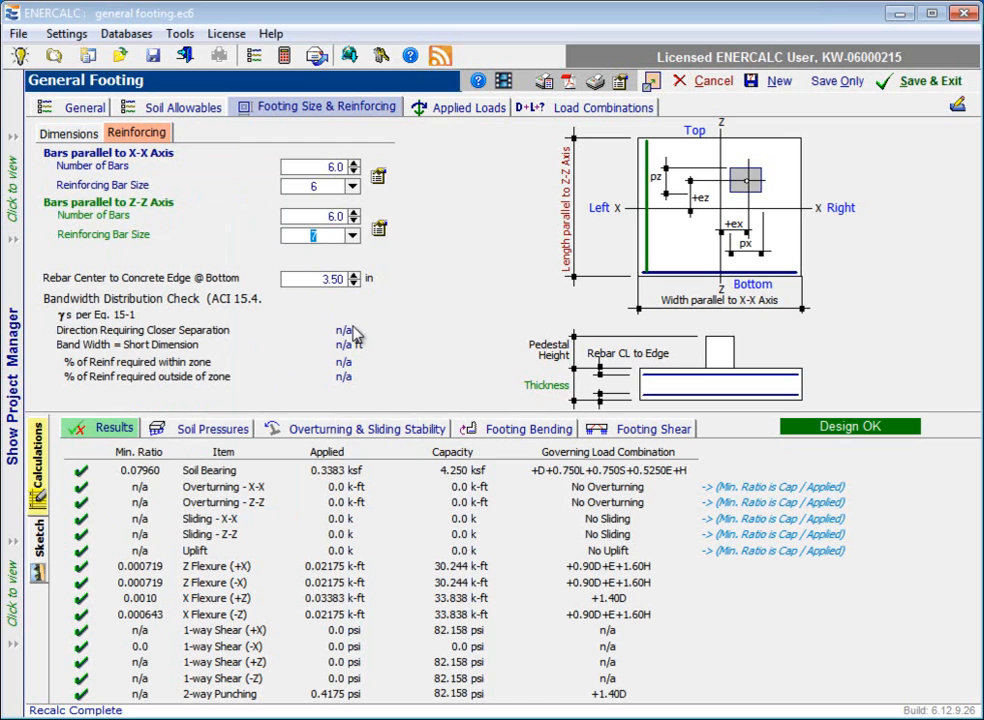
# Step: Set the reinforcing parallel to the Z-Z axis back to 6 bars of size 6
pyautogui.click(351, 238)
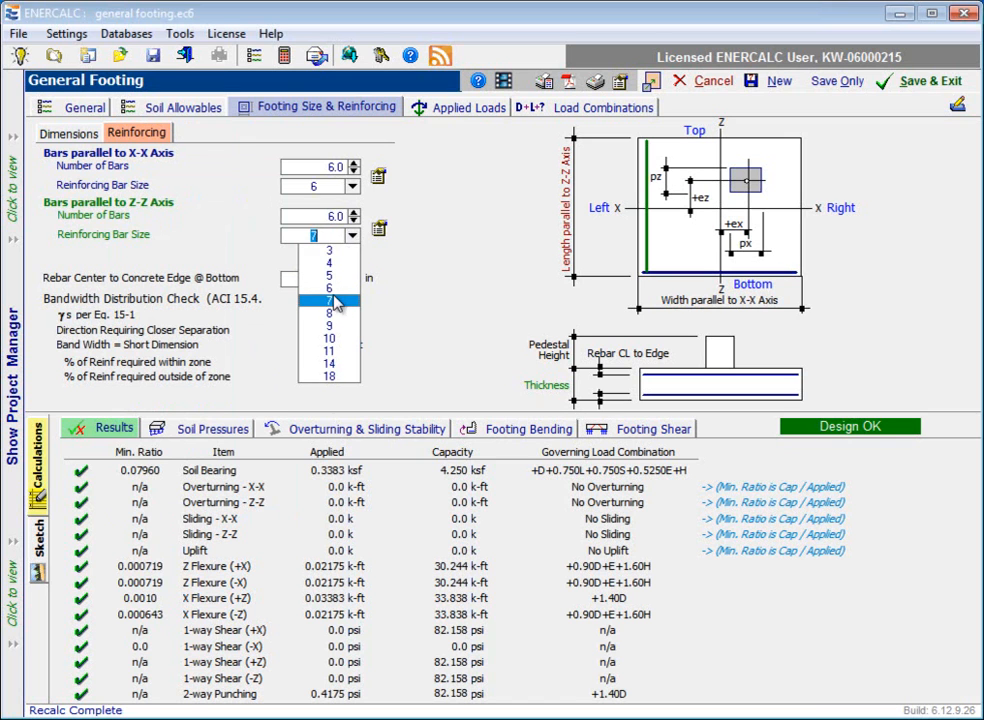
pyautogui.click(349, 283)
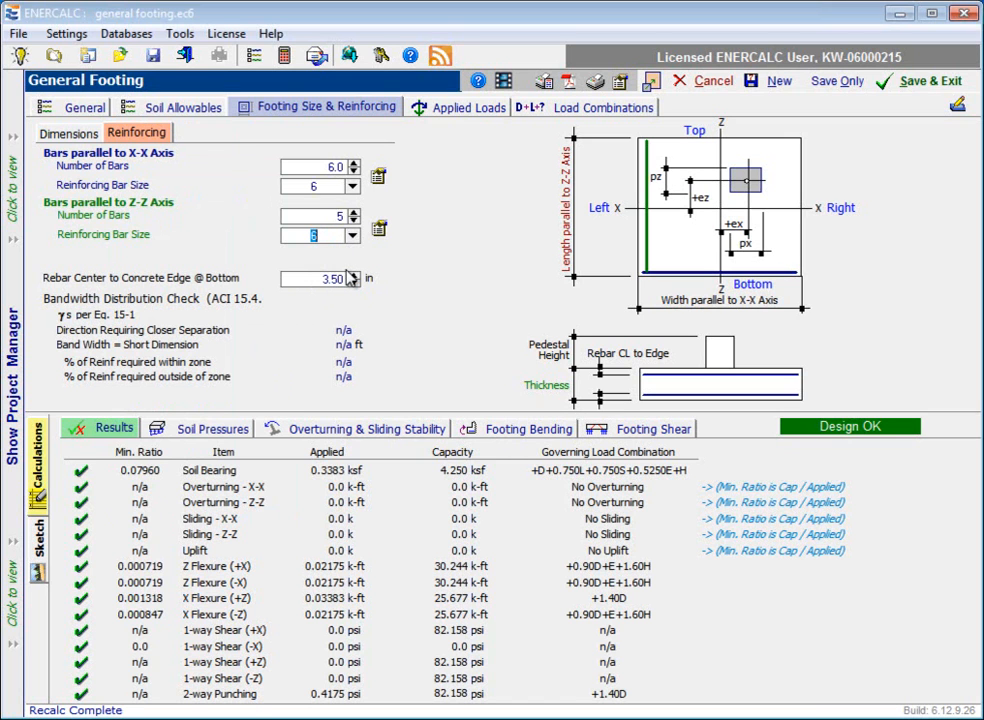
pyautogui.click(354, 213)
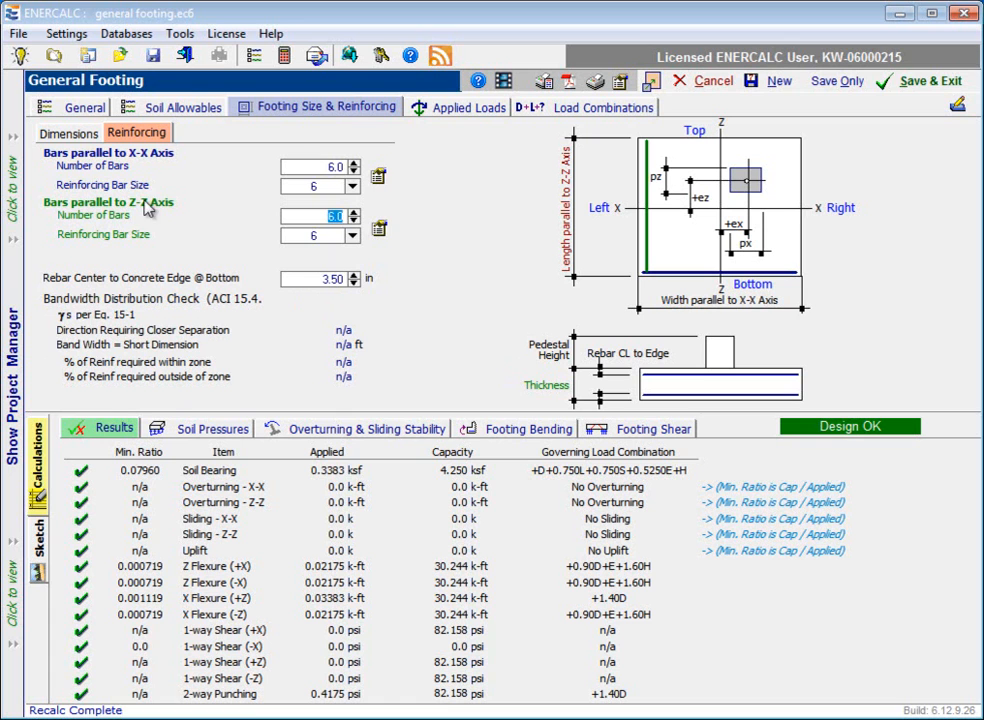
# Step: Set the footing's width parallel to the X-X axis to 3.25 ft and view the reinforcing's bandwidth distribution check
pyautogui.click(72, 133)
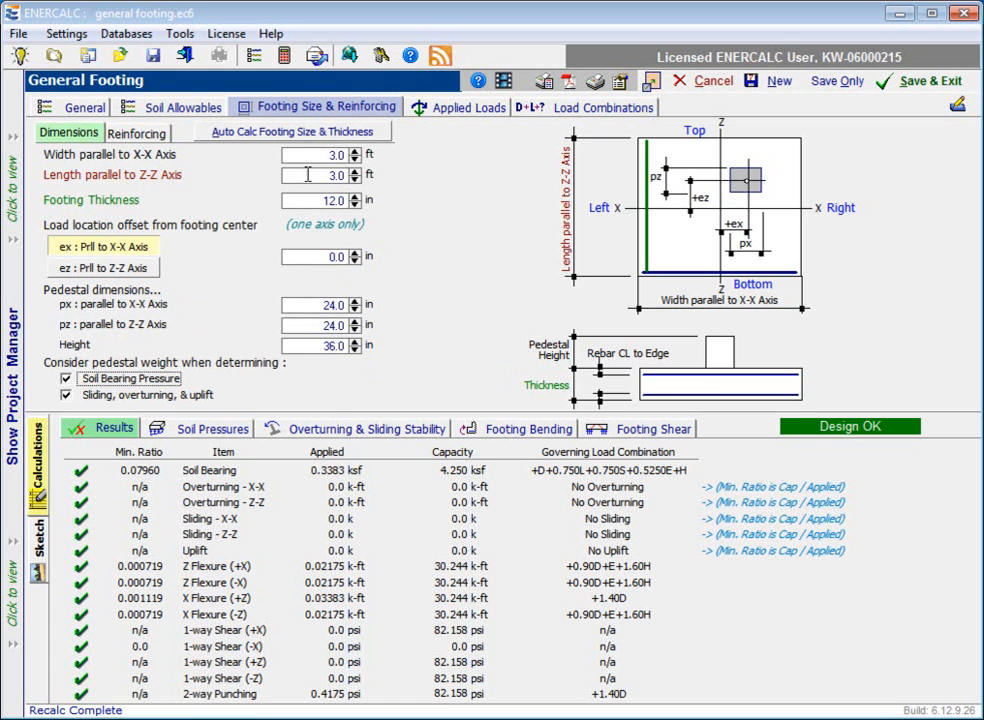
pyautogui.click(357, 152)
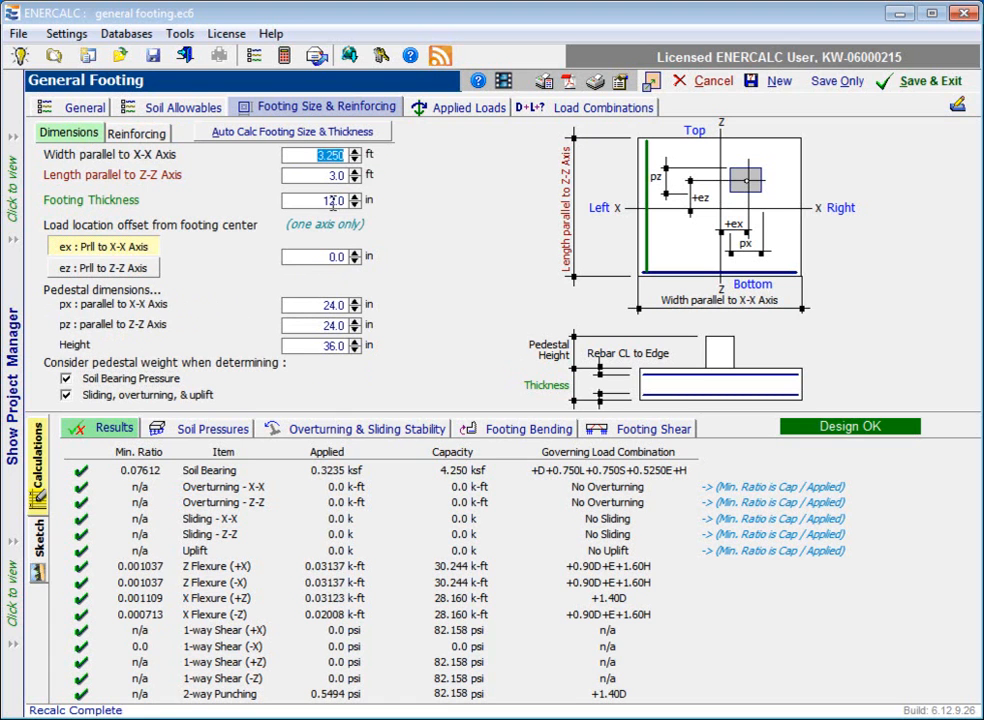
pyautogui.click(135, 136)
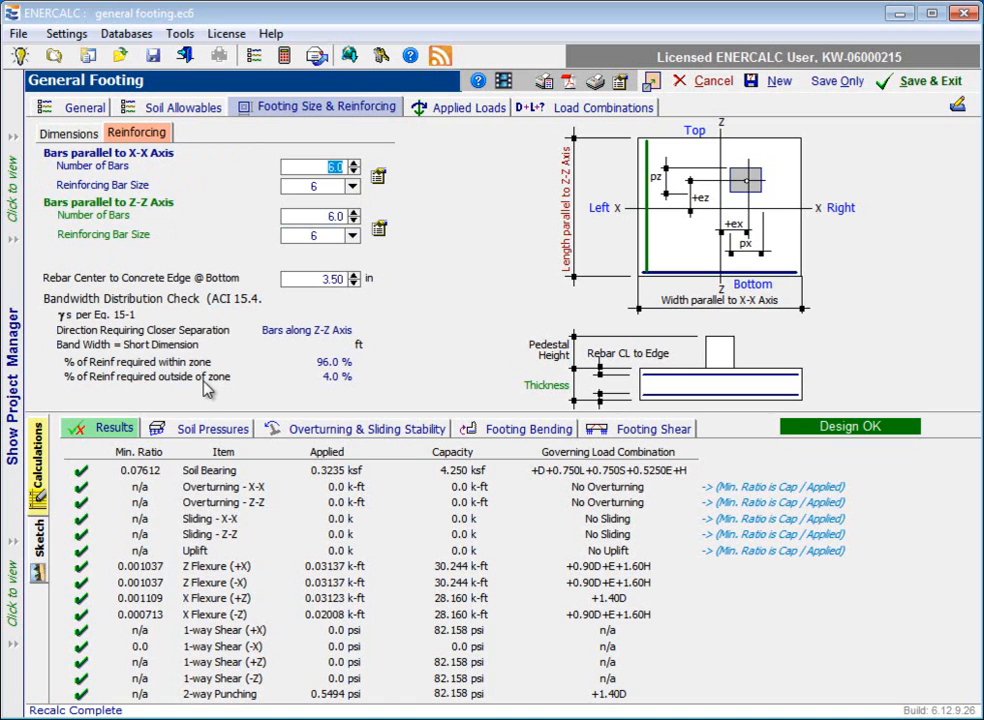
# Step: Return the footing's width parallel to the X-X axis to 3 ft and view the bandwidth distribution check again
pyautogui.click(62, 136)
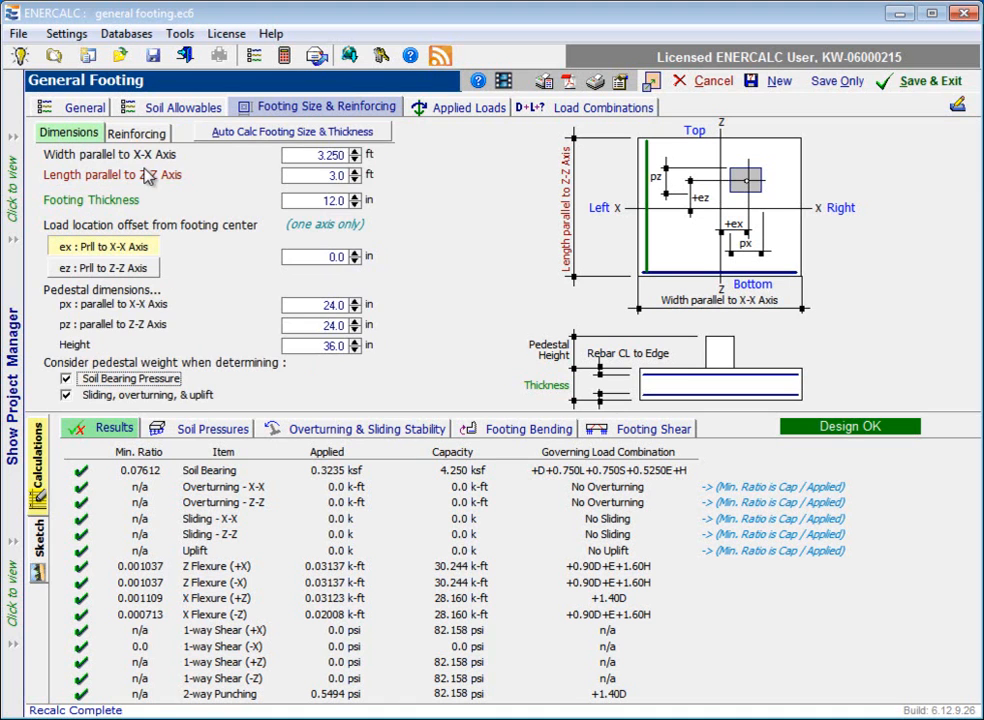
pyautogui.click(355, 160)
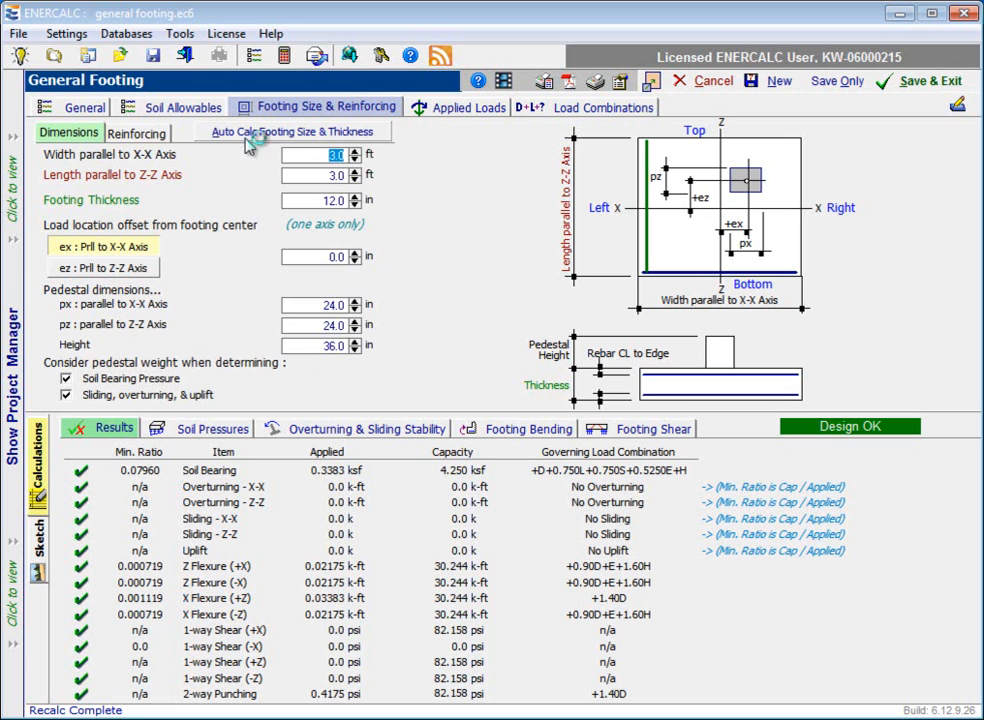
pyautogui.click(145, 134)
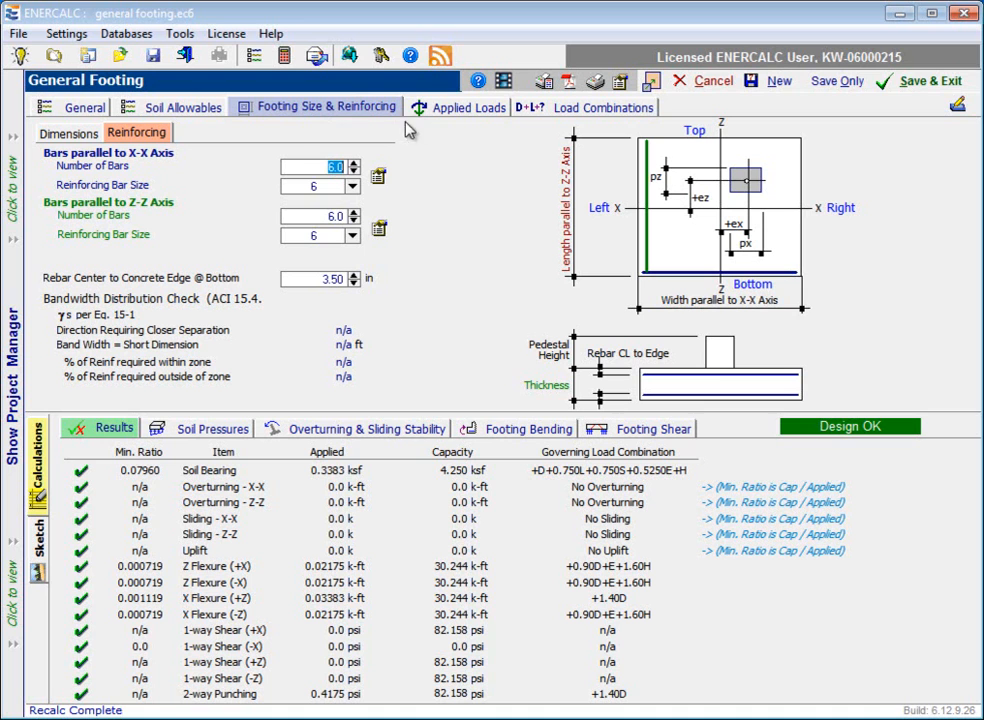
# Step: Review the applied load inputs for vertical loads, moments and shears on the footing
pyautogui.click(477, 117)
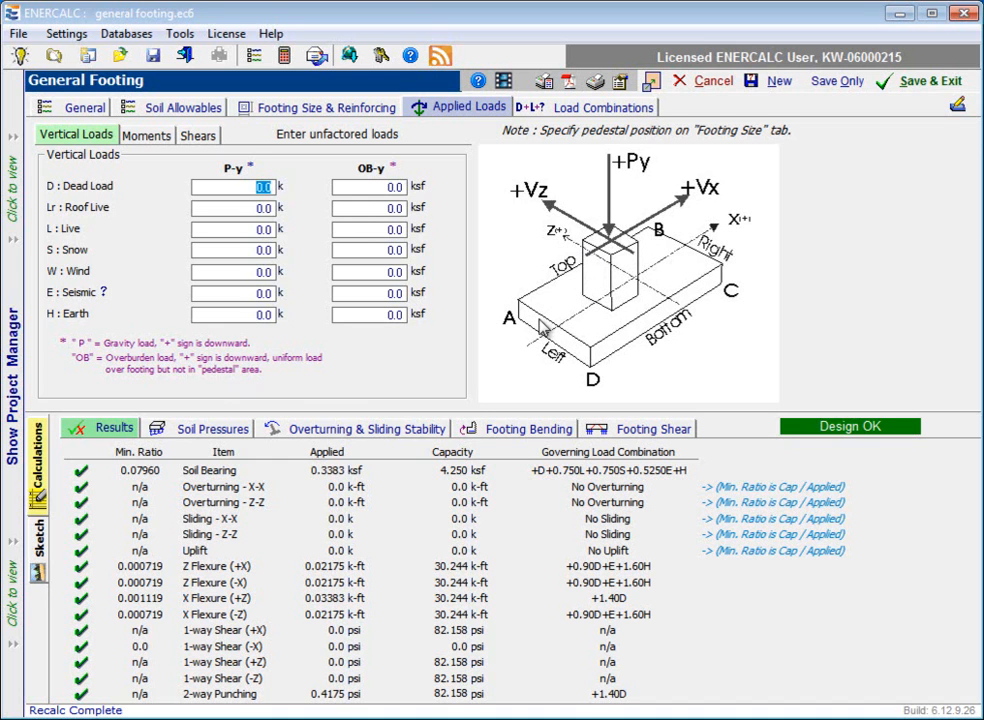
pyautogui.click(150, 137)
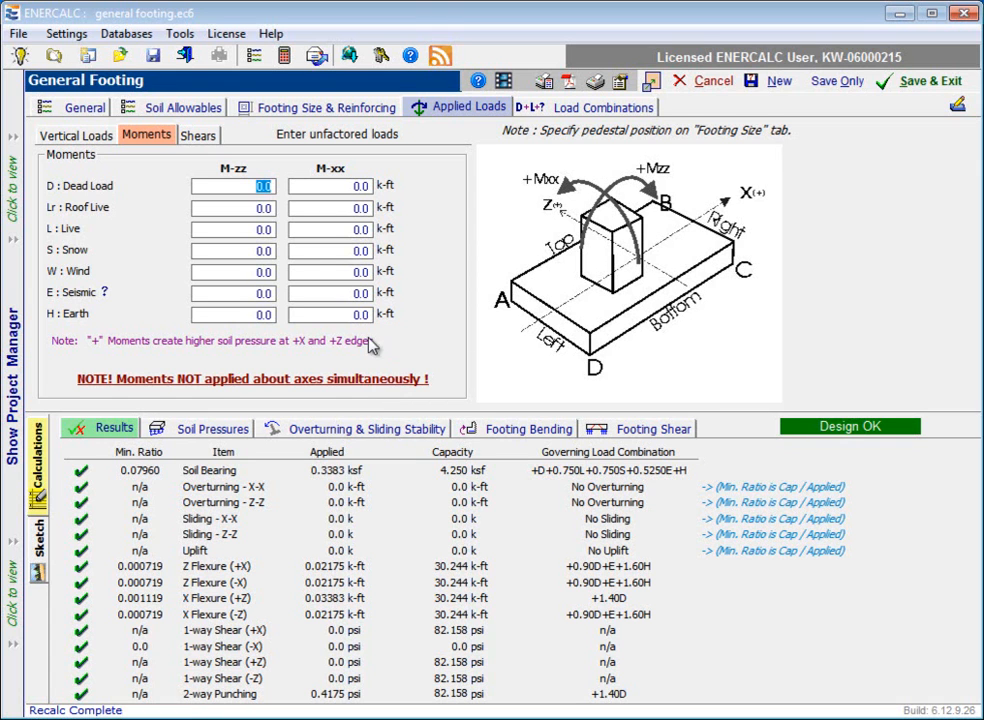
pyautogui.click(205, 138)
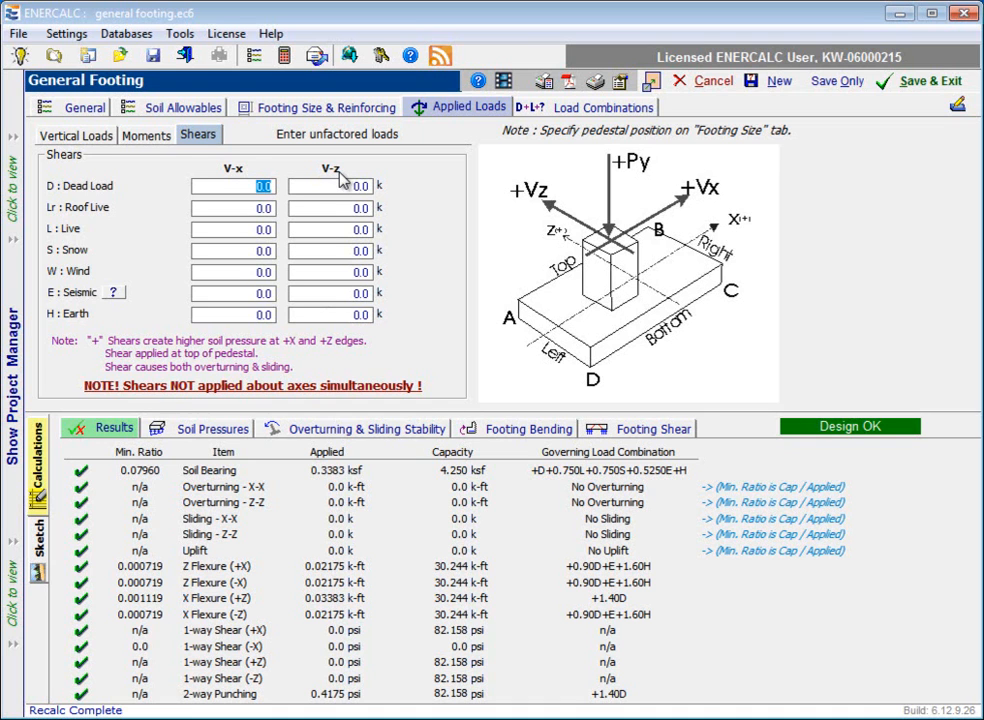
# Step: Enter the vertical column loads P-y: 30 k for dead load and 40 k for live load
pyautogui.click(85, 143)
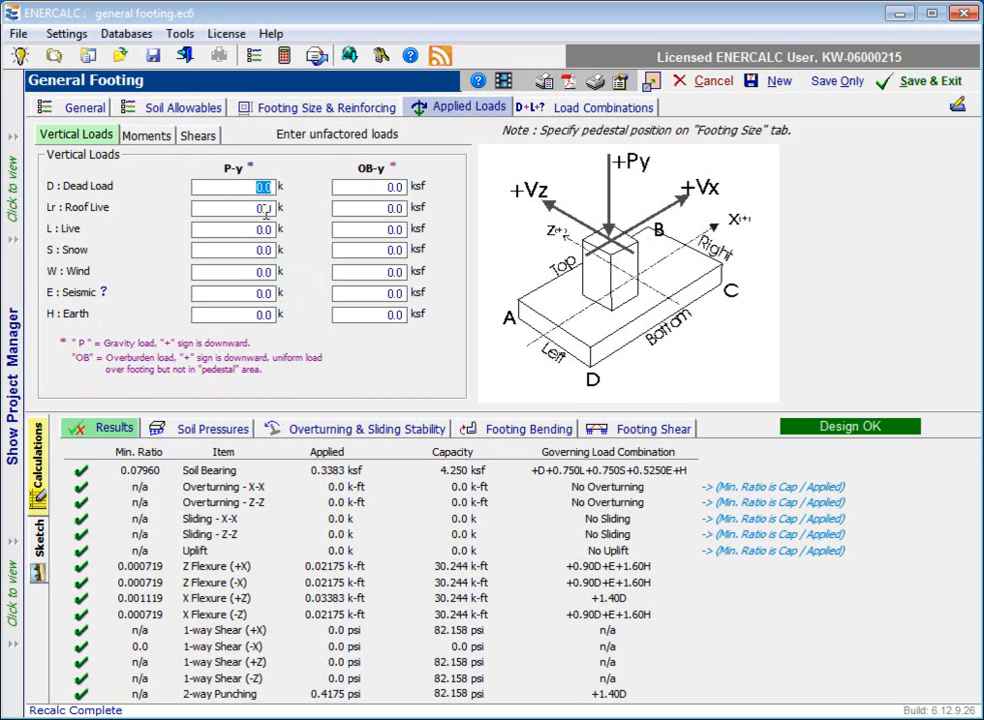
pyautogui.write('30')
pyautogui.click(260, 229)
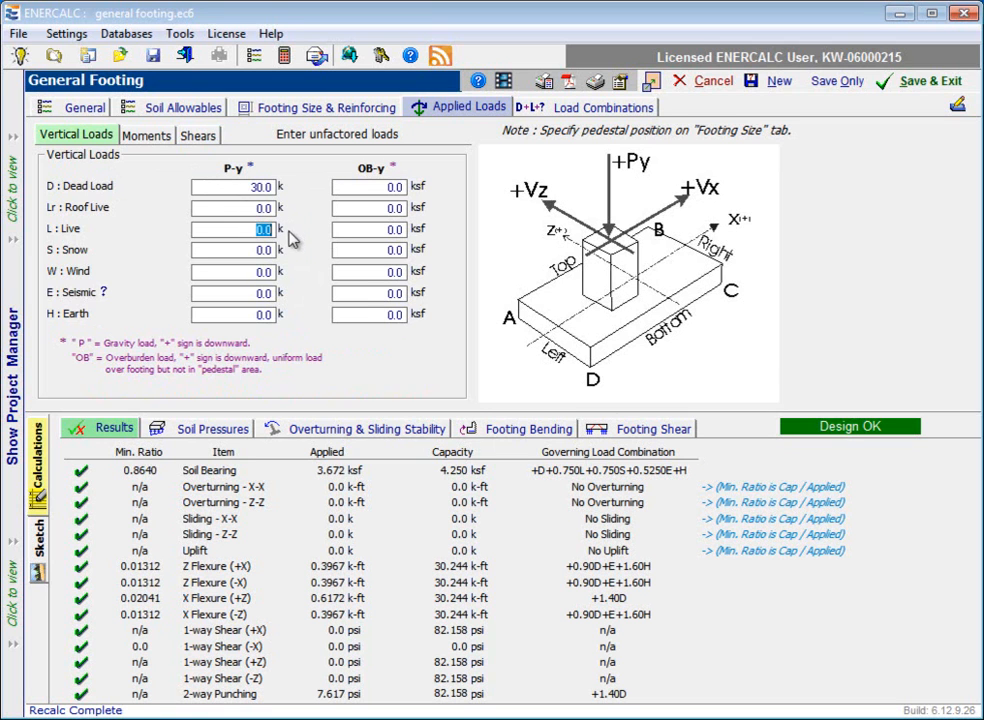
pyautogui.write('40')
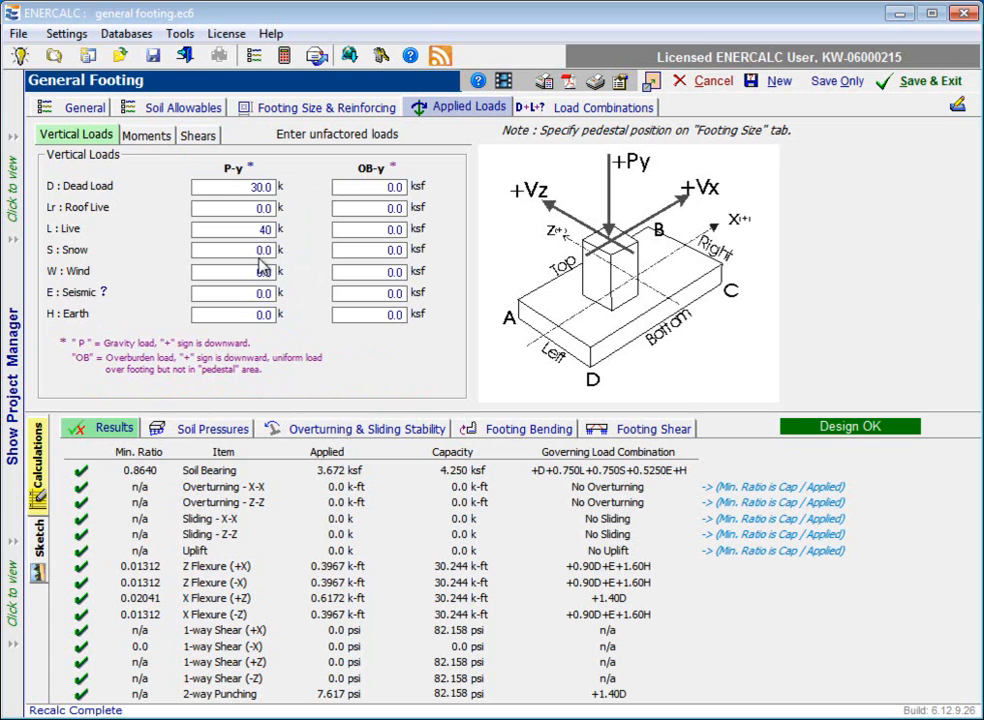
pyautogui.click(262, 268)
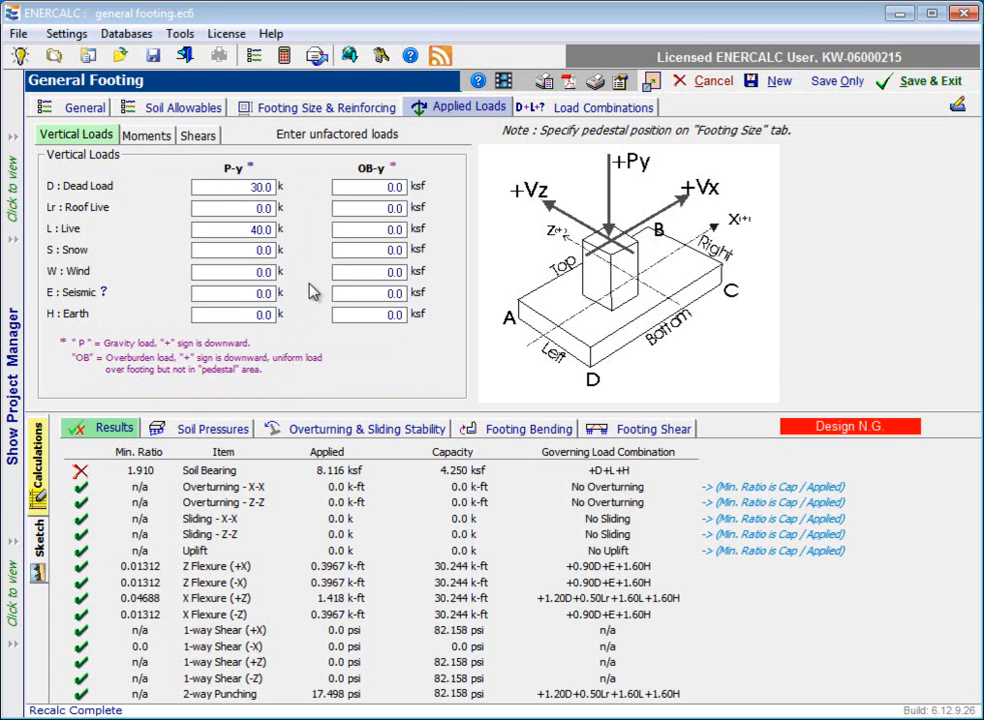
# Step: Set the dead load overburden OB-y to 0.20 ksf
pyautogui.click(370, 186)
pyautogui.write('0.2')
pyautogui.click(394, 210)
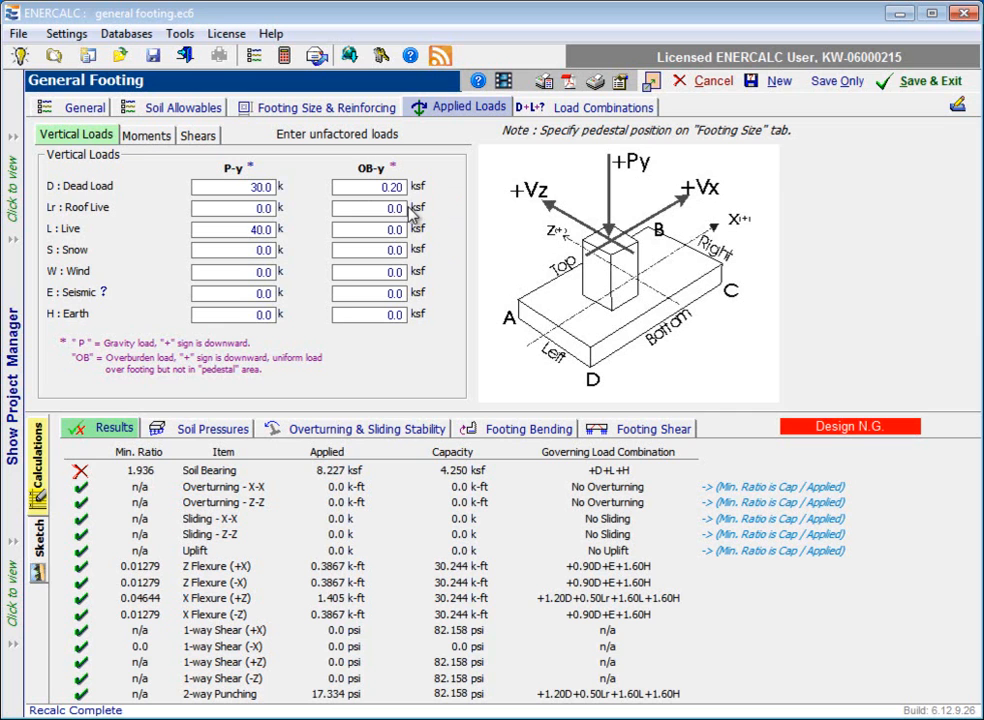
# Step: Enter a wind moment M-zz of 24 k-ft on the footing
pyautogui.click(141, 137)
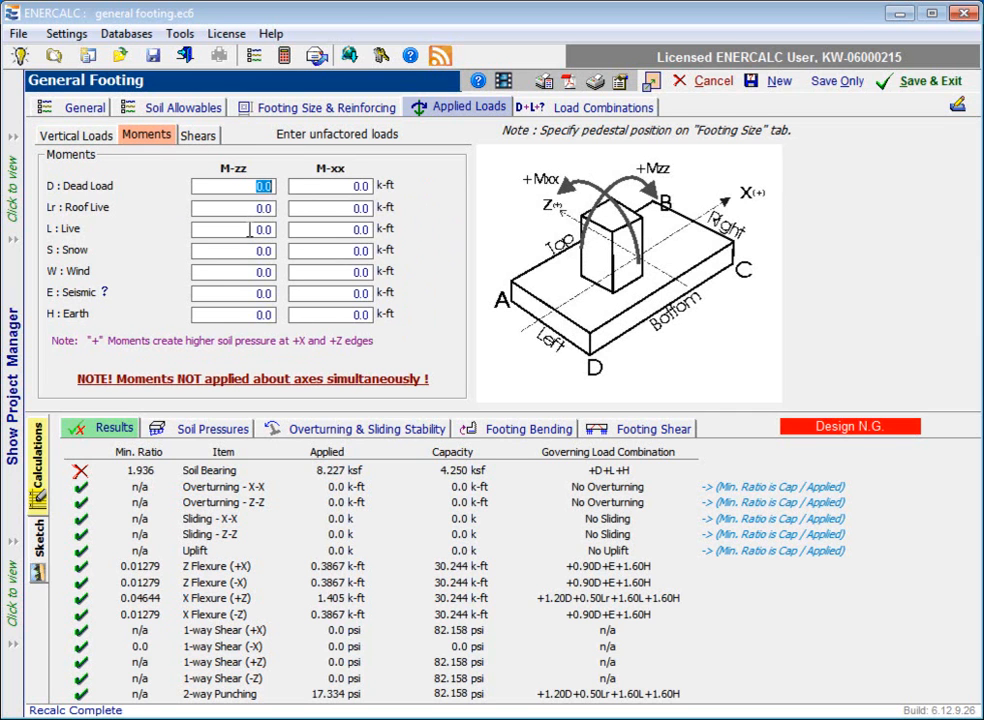
pyautogui.click(264, 272)
pyautogui.moveTo(268, 273); pyautogui.dragTo(292, 276)
pyautogui.write('24')
pyautogui.press('Return')
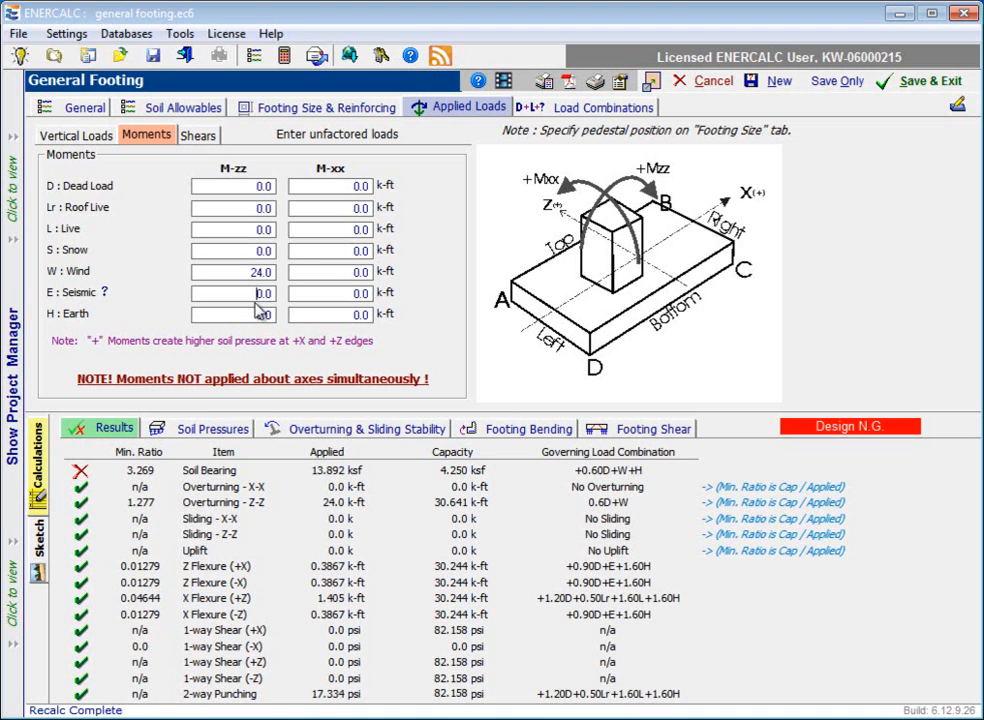
# Step: Enter a wind shear V-x of 8 k and return to the vertical load inputs
pyautogui.click(208, 142)
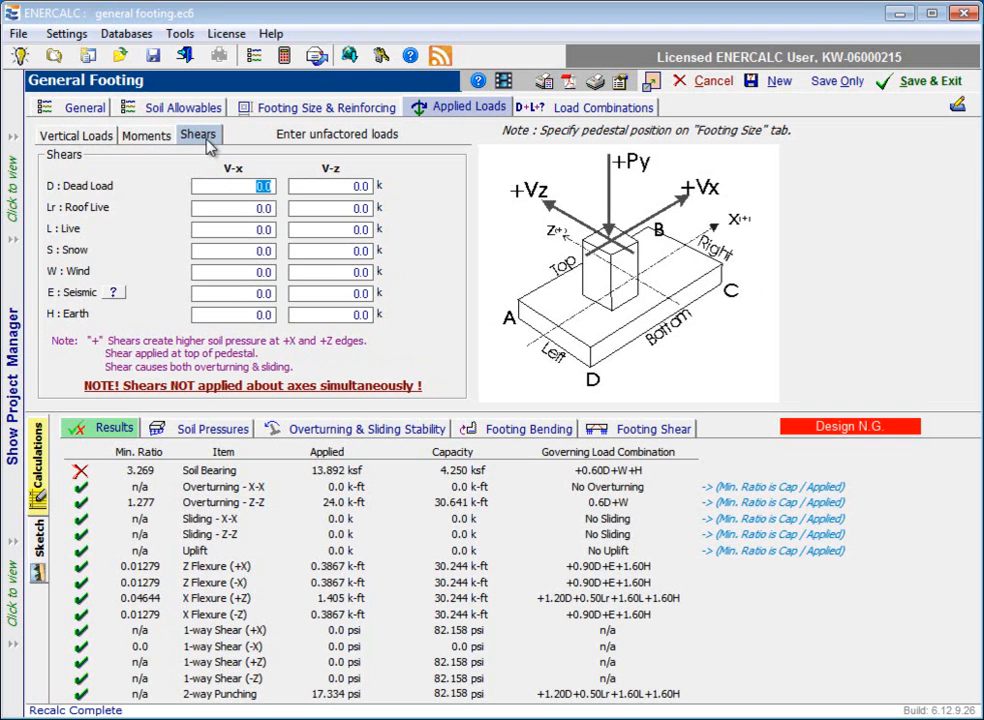
pyautogui.click(237, 273)
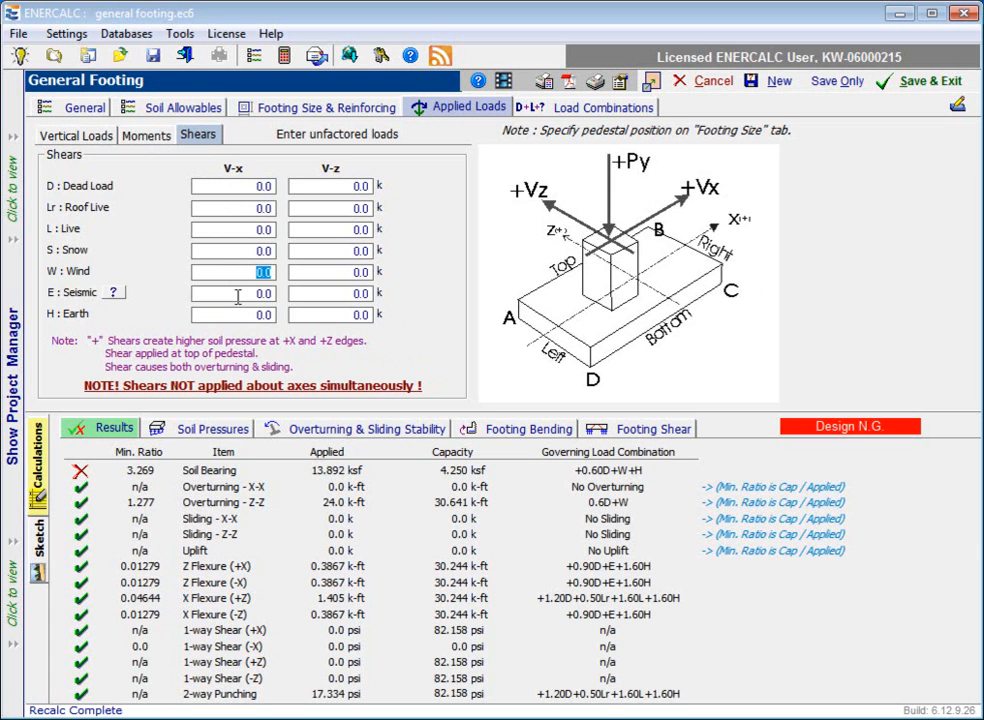
pyautogui.write('8')
pyautogui.click(250, 293)
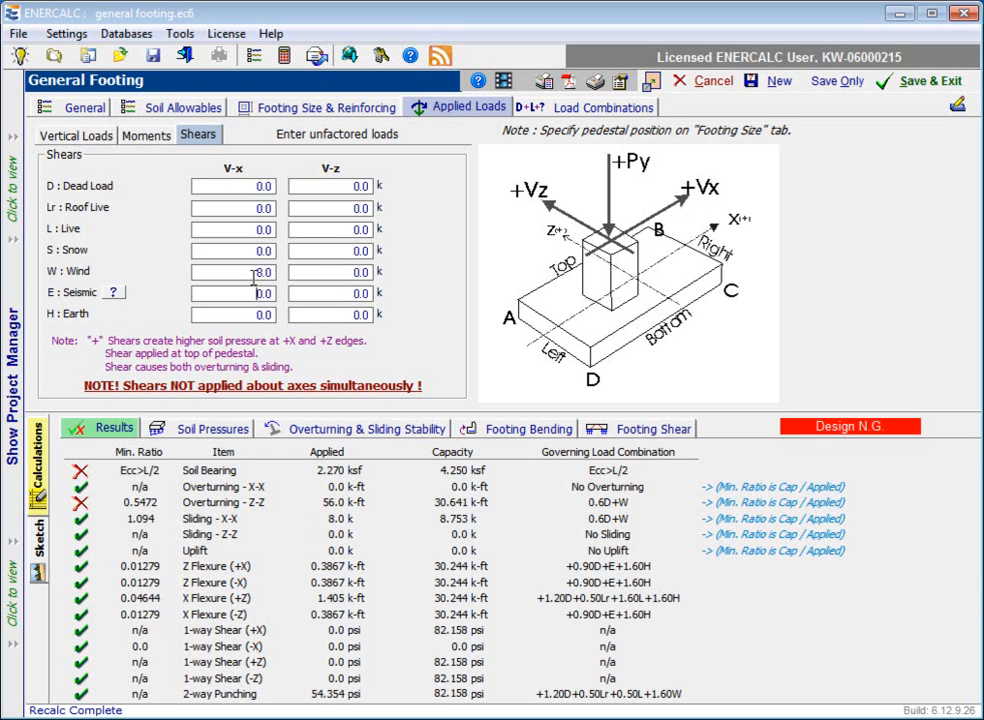
pyautogui.click(254, 292)
pyautogui.click(75, 137)
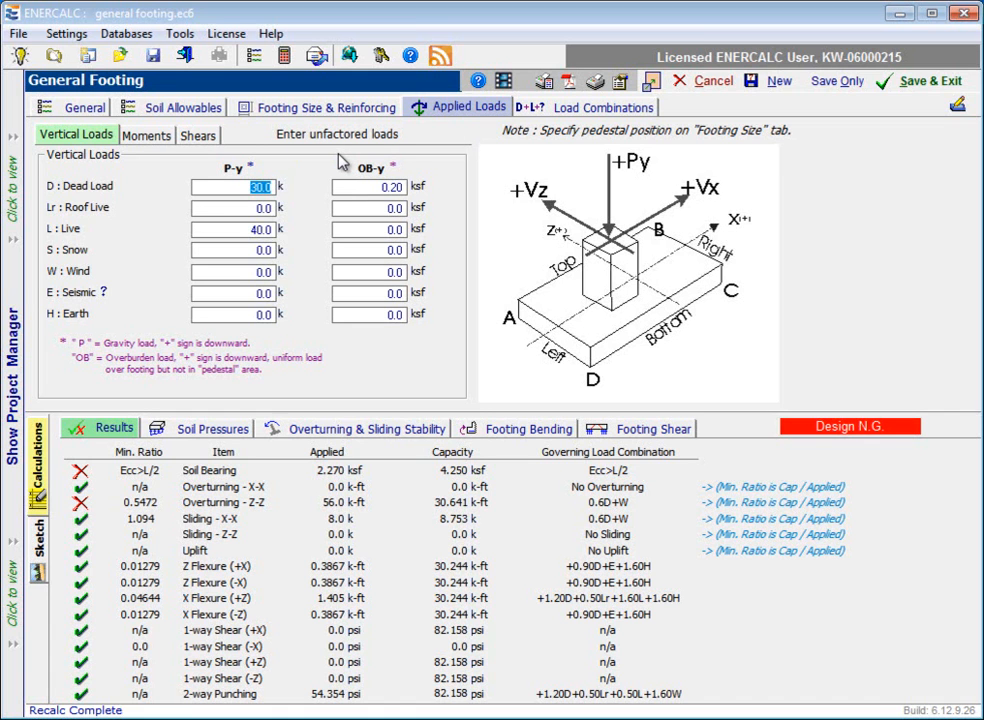
# Step: Change the load combination set to IBC 2009 and view its factored and service combinations
pyautogui.click(601, 117)
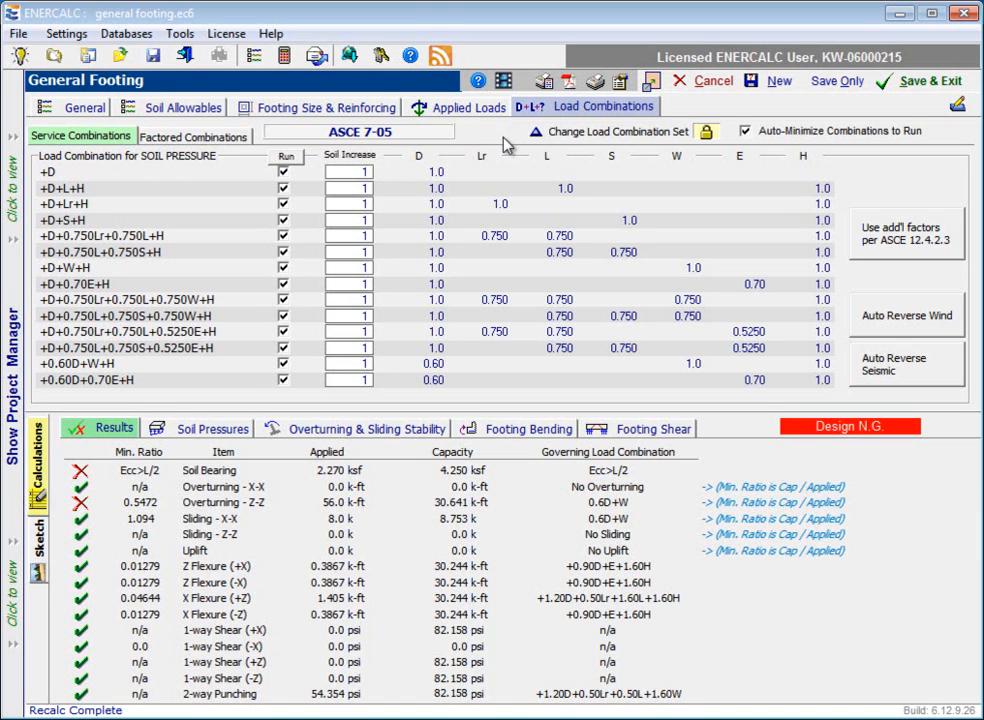
pyautogui.click(576, 138)
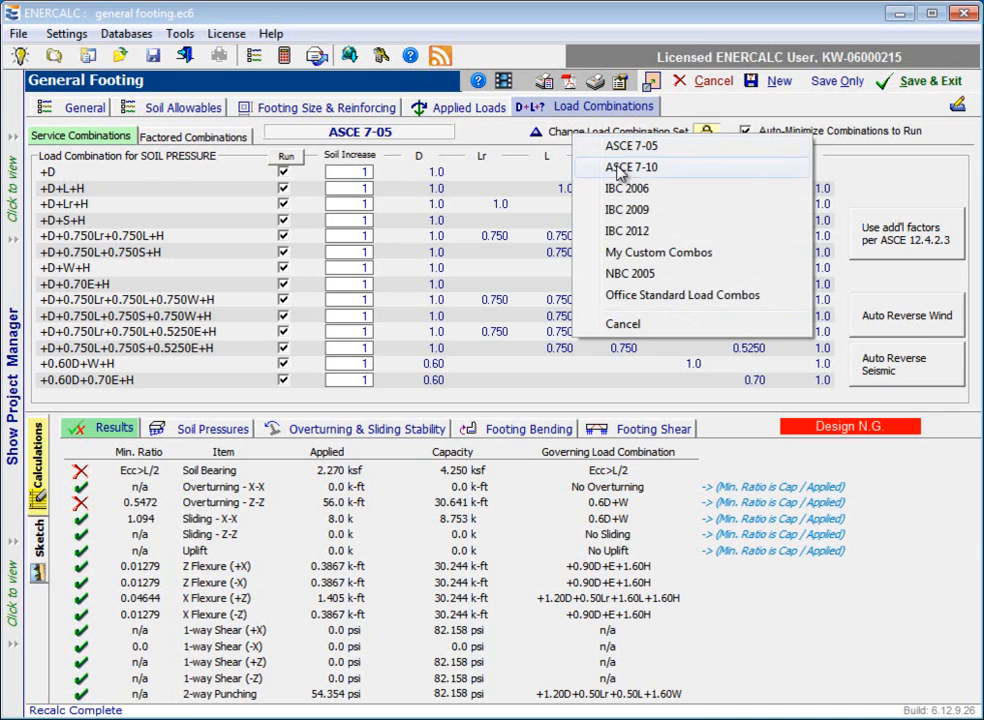
pyautogui.click(669, 219)
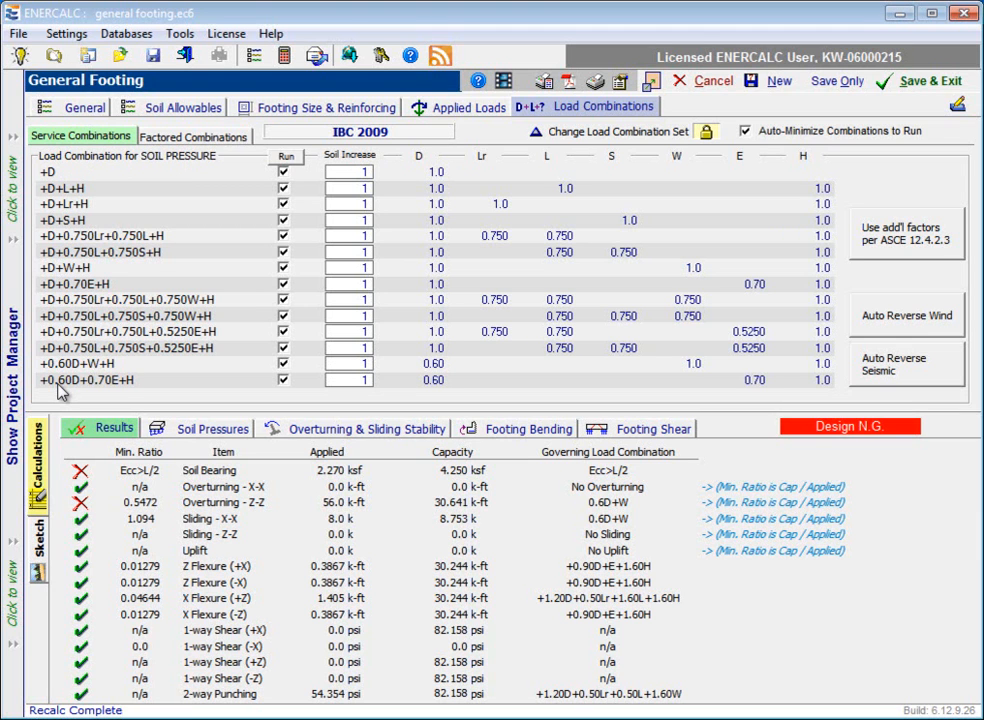
pyautogui.click(190, 137)
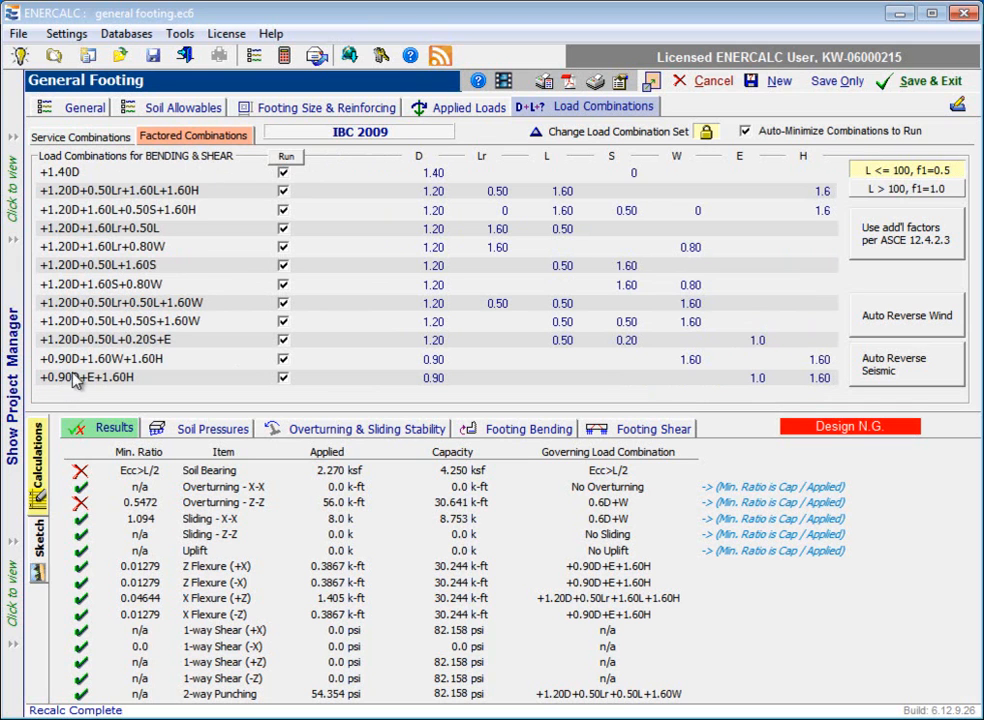
pyautogui.click(87, 140)
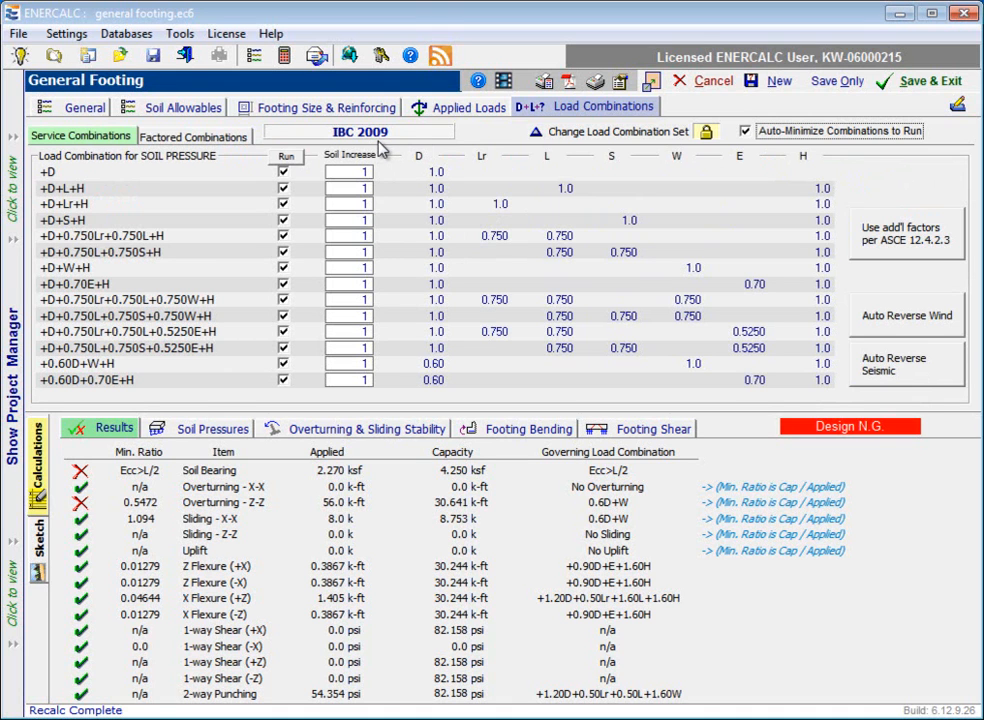
# Step: Unlock the service load combination factors, inspect some editable Lr and H factors, and lock them again
pyautogui.click(706, 134)
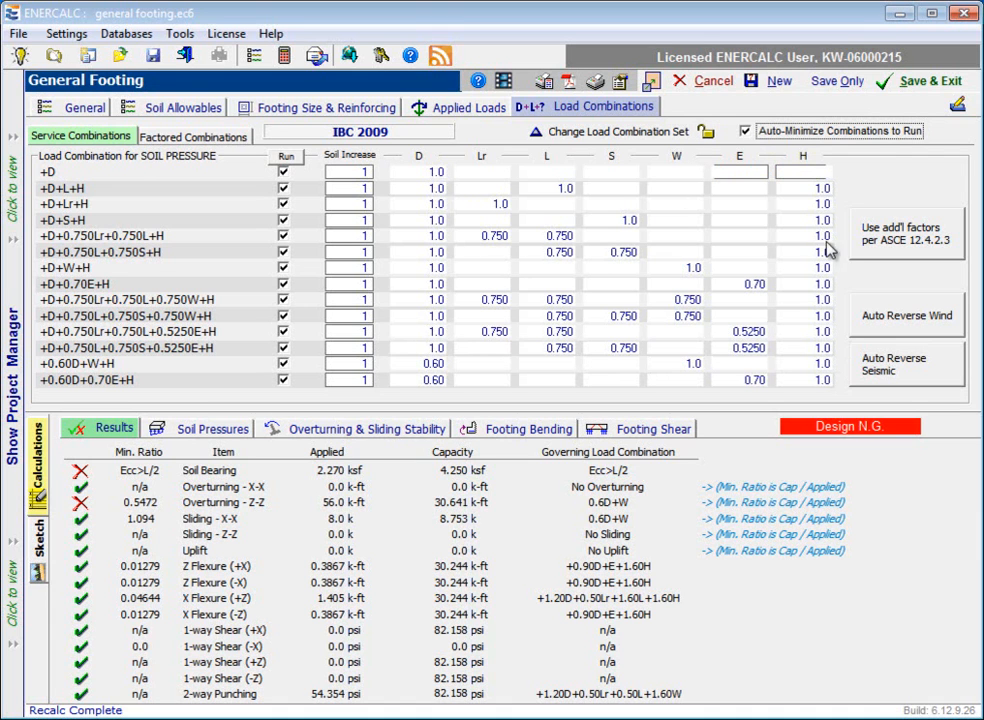
pyautogui.click(488, 236)
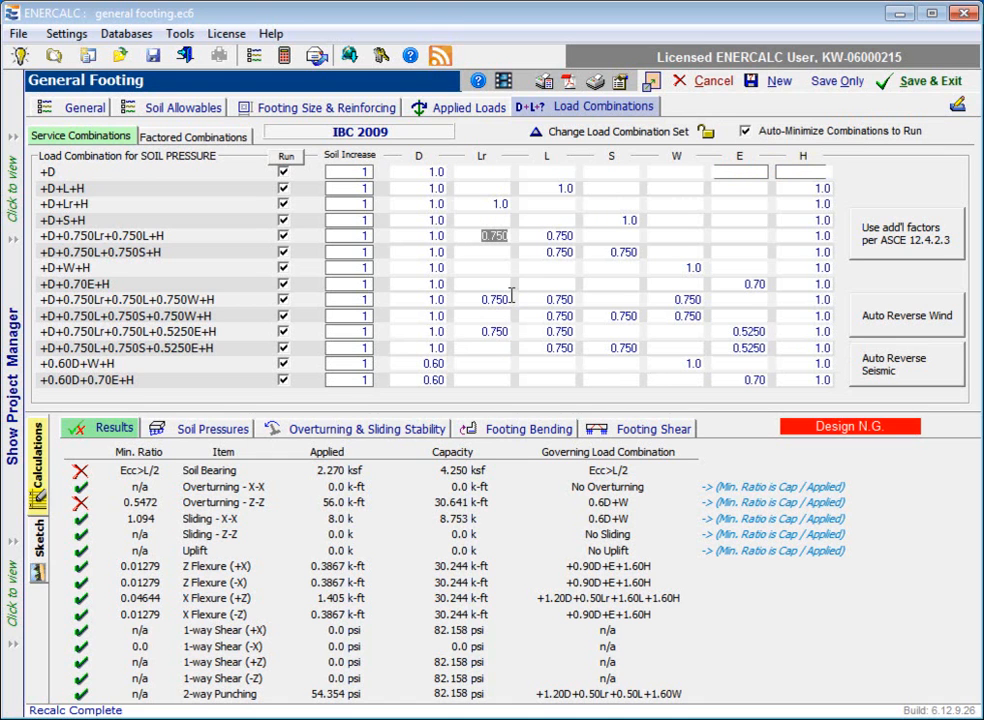
pyautogui.click(493, 237)
pyautogui.click(825, 349)
pyautogui.click(827, 380)
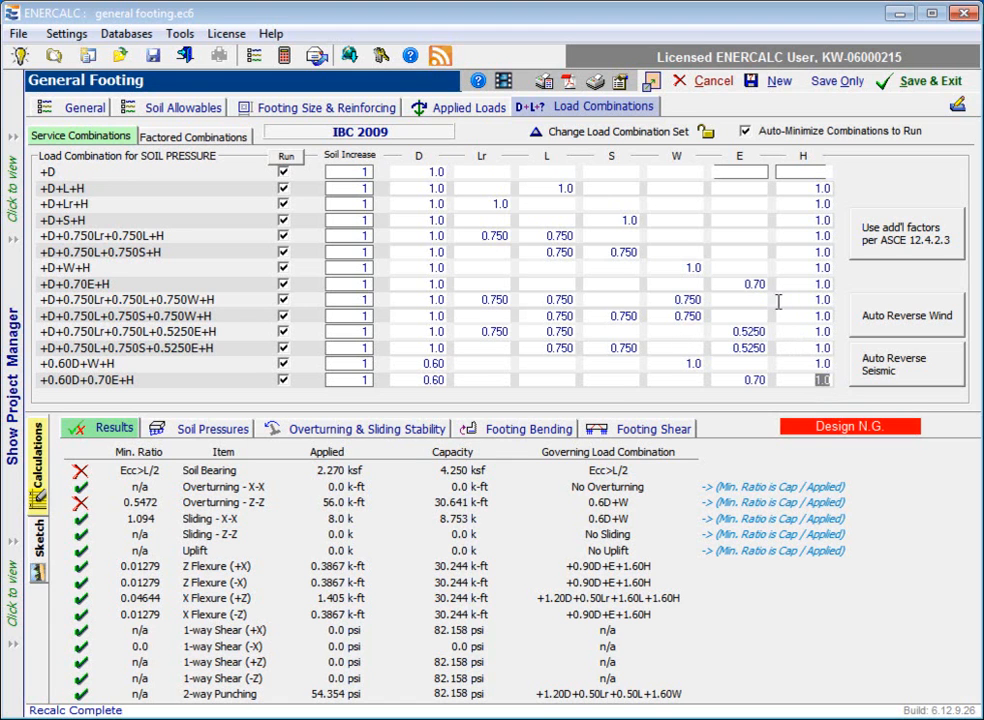
pyautogui.click(706, 133)
pyautogui.click(707, 134)
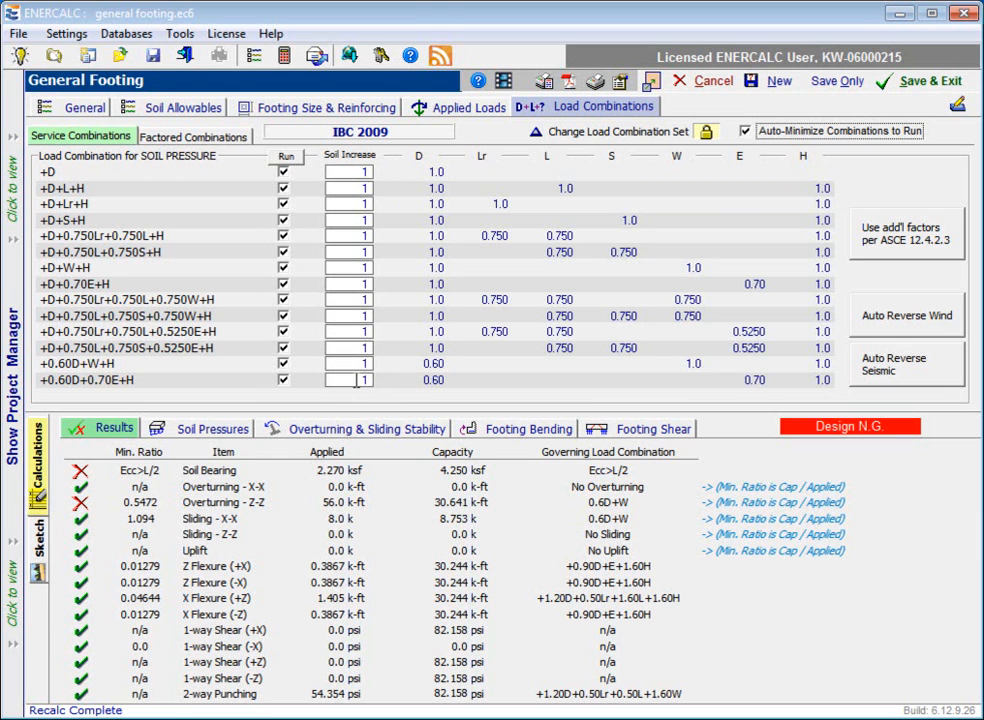
# Step: Inspect the soil increase inputs and run selections, switching the +0.60D+0.70E+H combination off and back on
pyautogui.moveTo(360, 381); pyautogui.dragTo(379, 379)
pyautogui.click(364, 348)
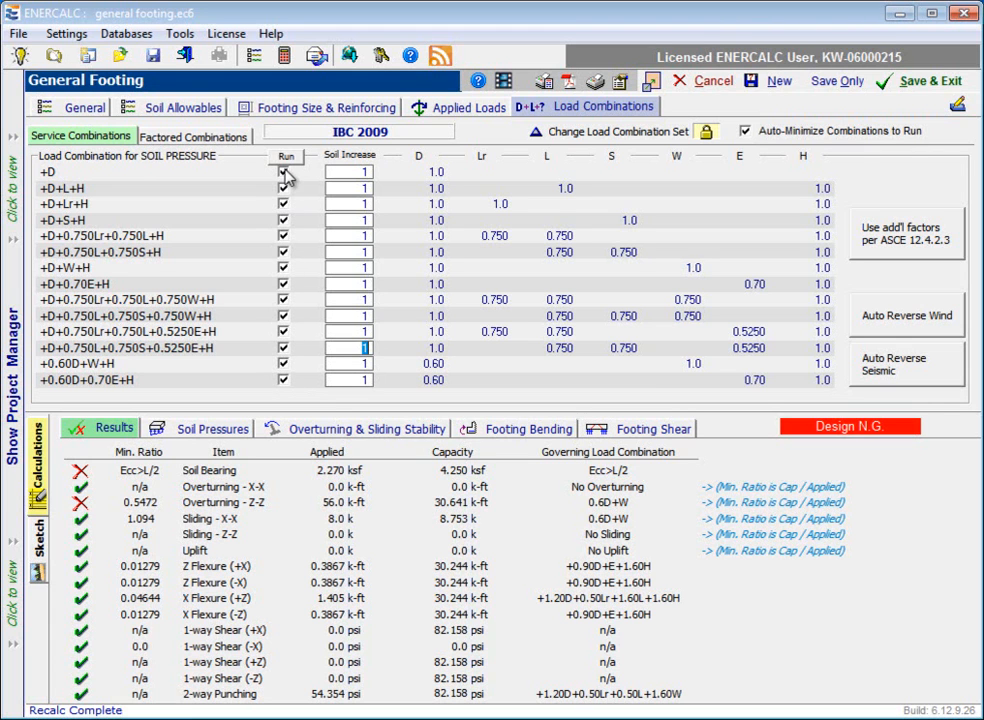
pyautogui.click(283, 380)
pyautogui.click(283, 380)
pyautogui.click(286, 158)
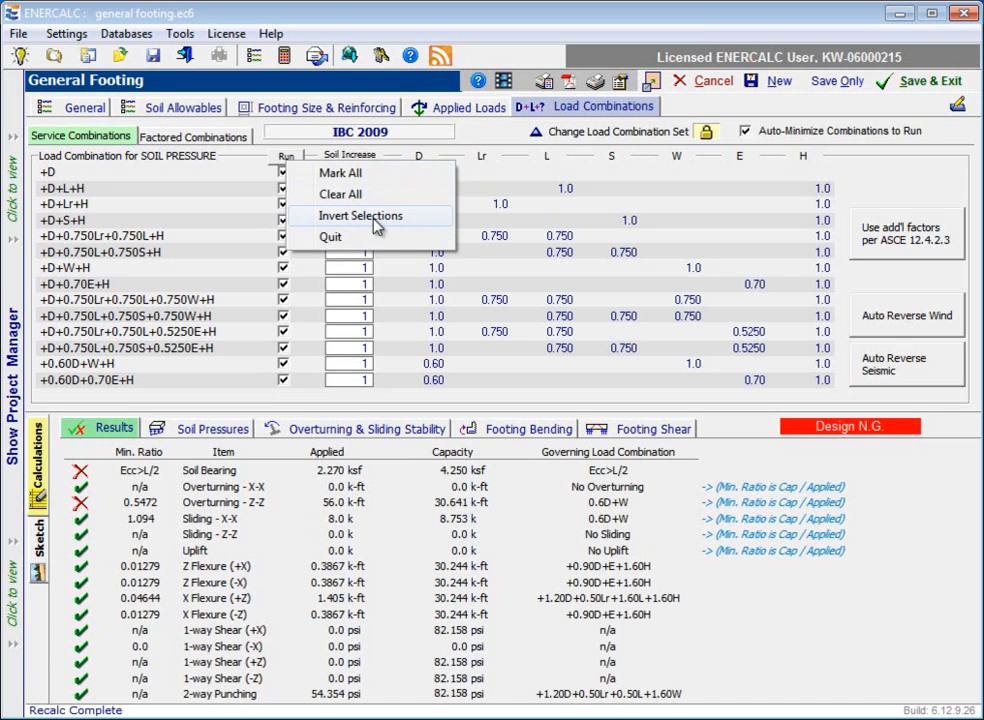
pyautogui.click(330, 237)
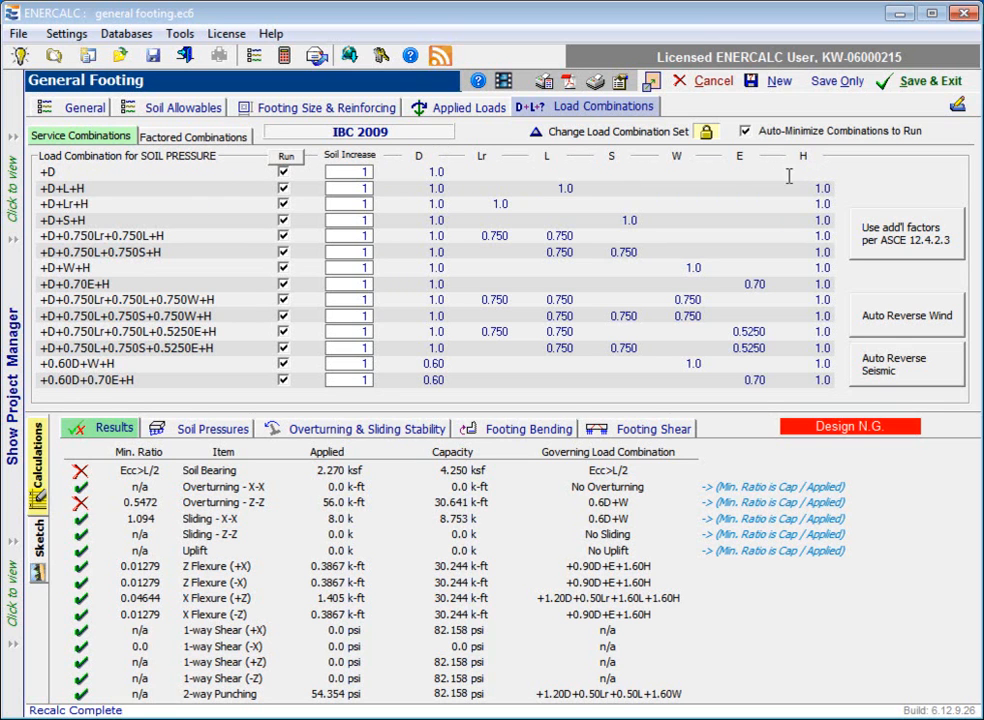
# Step: Unlock the service combination factors, set the H factor of the +D combination to 0.0, and lock them again
pyautogui.click(707, 135)
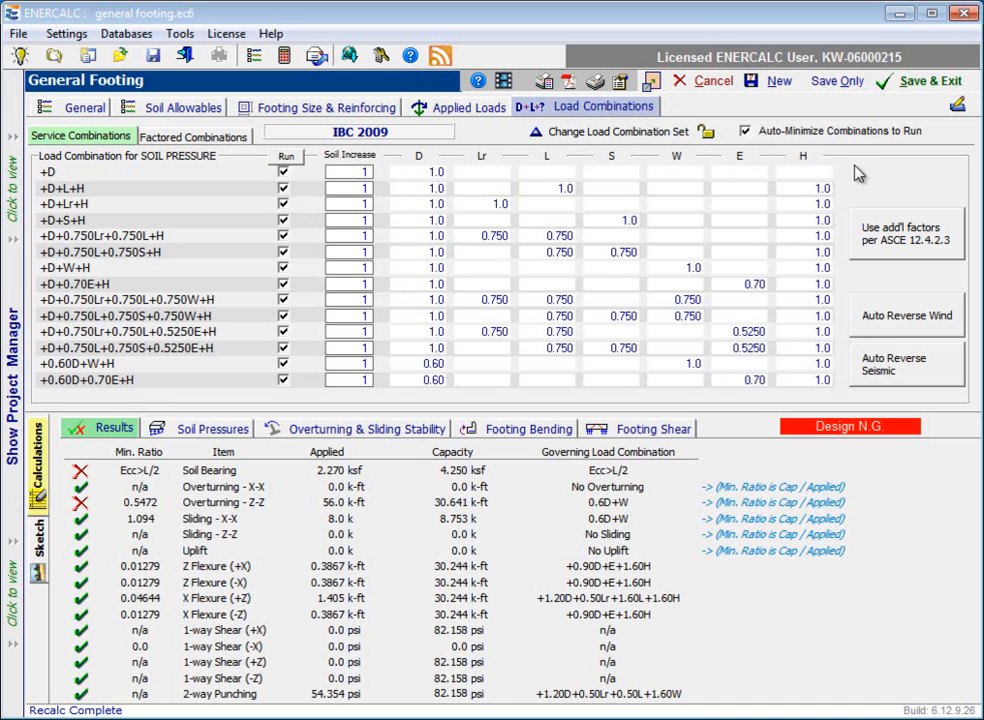
pyautogui.click(818, 188)
pyautogui.moveTo(815, 172); pyautogui.dragTo(850, 180)
pyautogui.press('Delete')
pyautogui.click(761, 172)
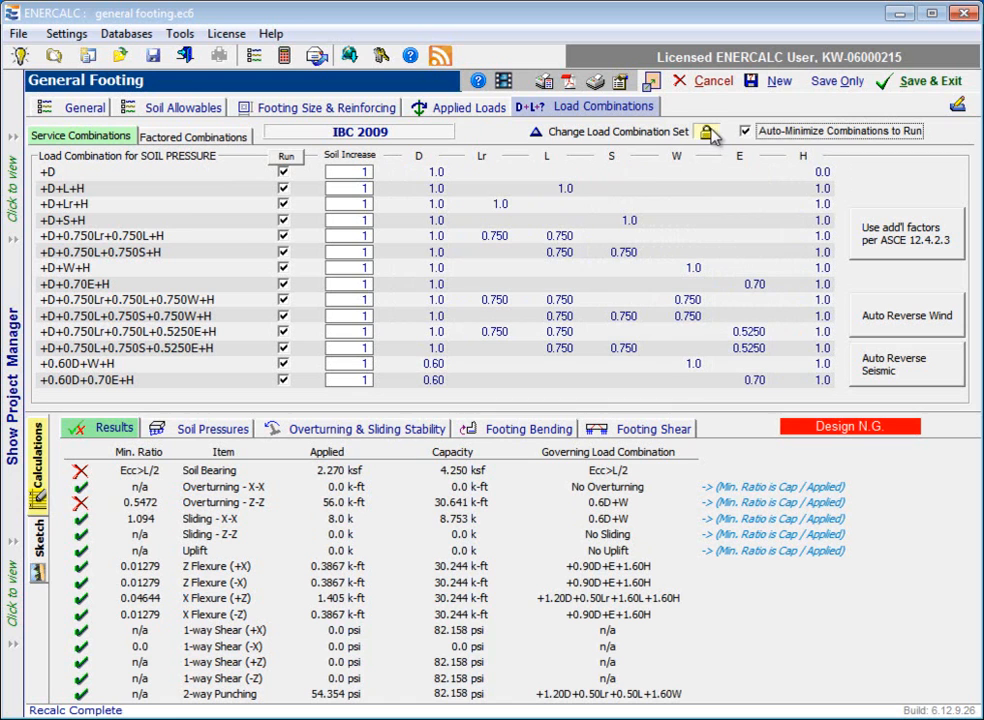
# Step: View the soil pressure results alongside the service combinations, collapsing and expanding the X-X and Z-Z rotation axis groups
pyautogui.click(186, 140)
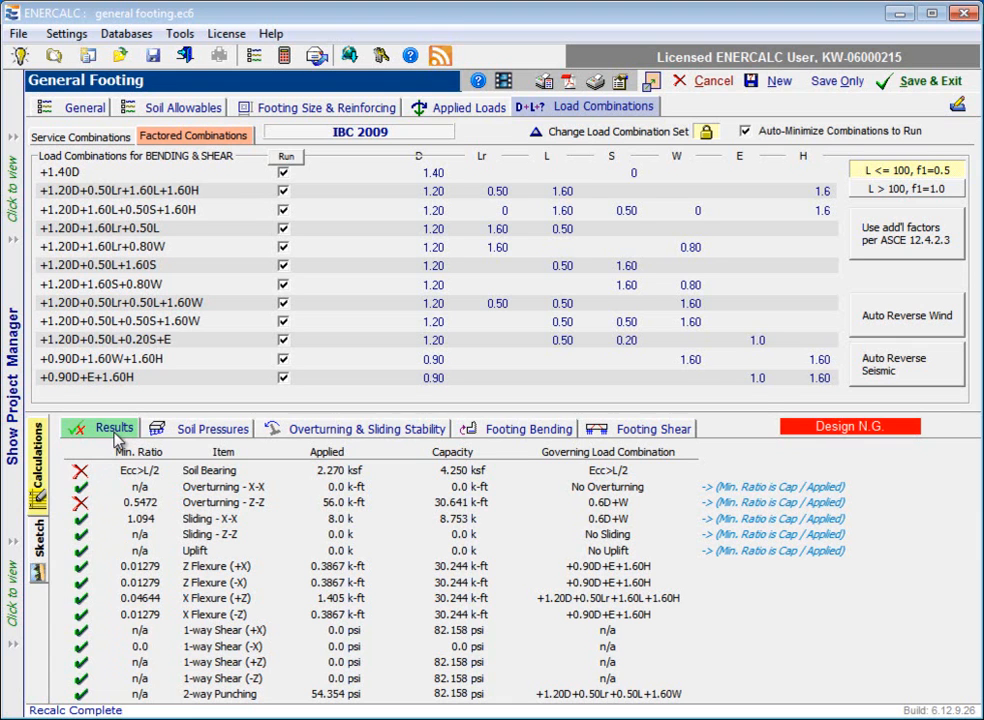
pyautogui.click(213, 432)
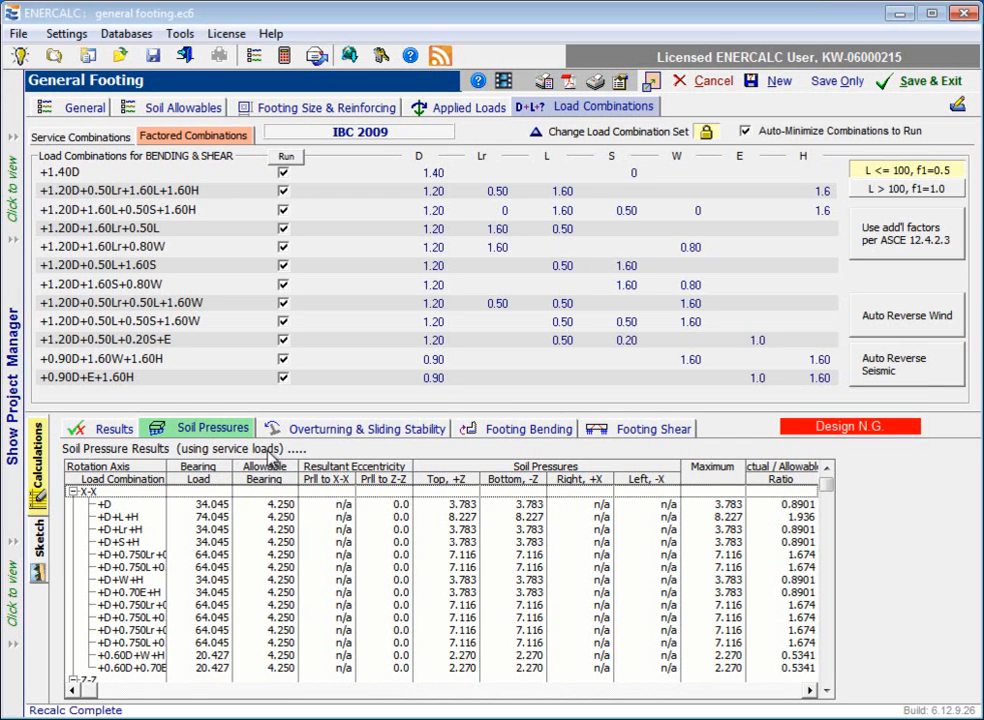
pyautogui.click(84, 138)
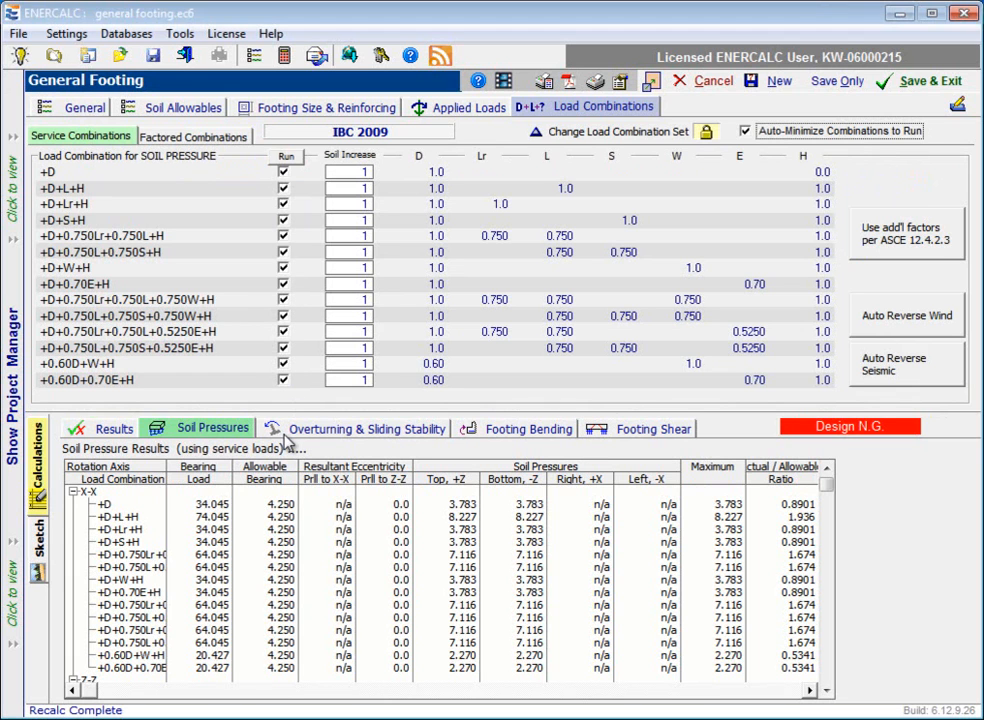
pyautogui.click(72, 492)
pyautogui.click(73, 504)
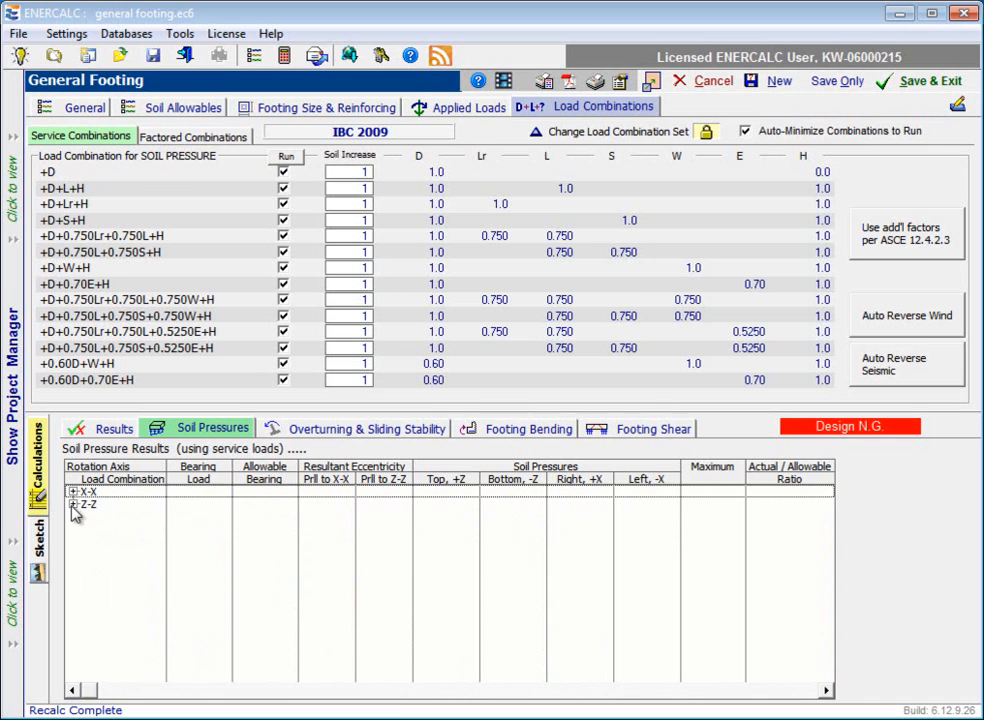
pyautogui.click(73, 504)
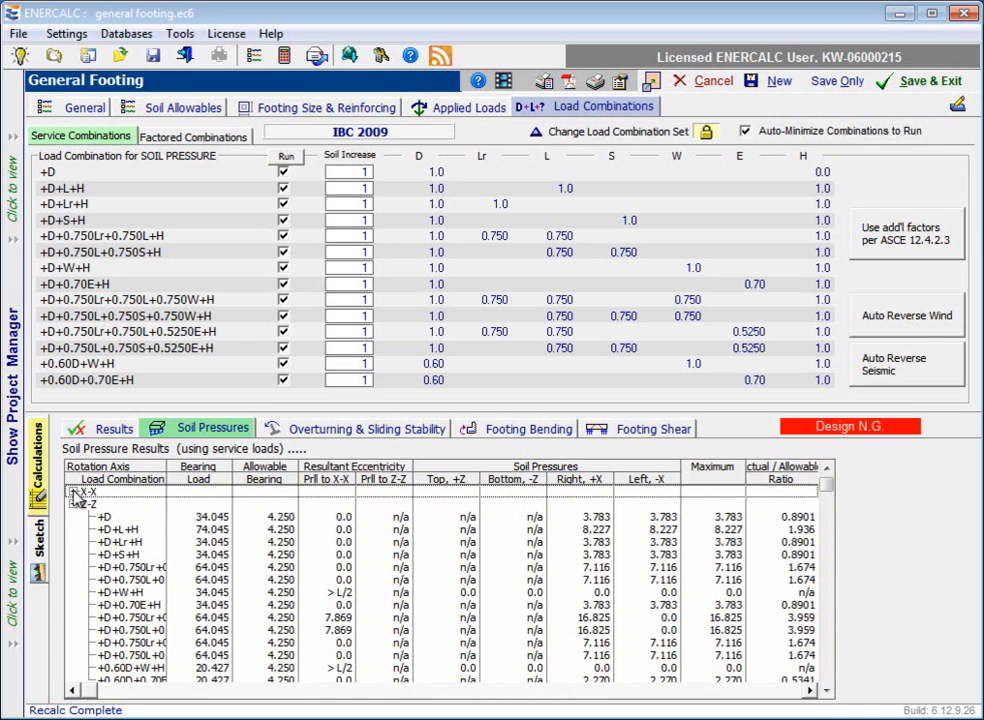
pyautogui.click(72, 492)
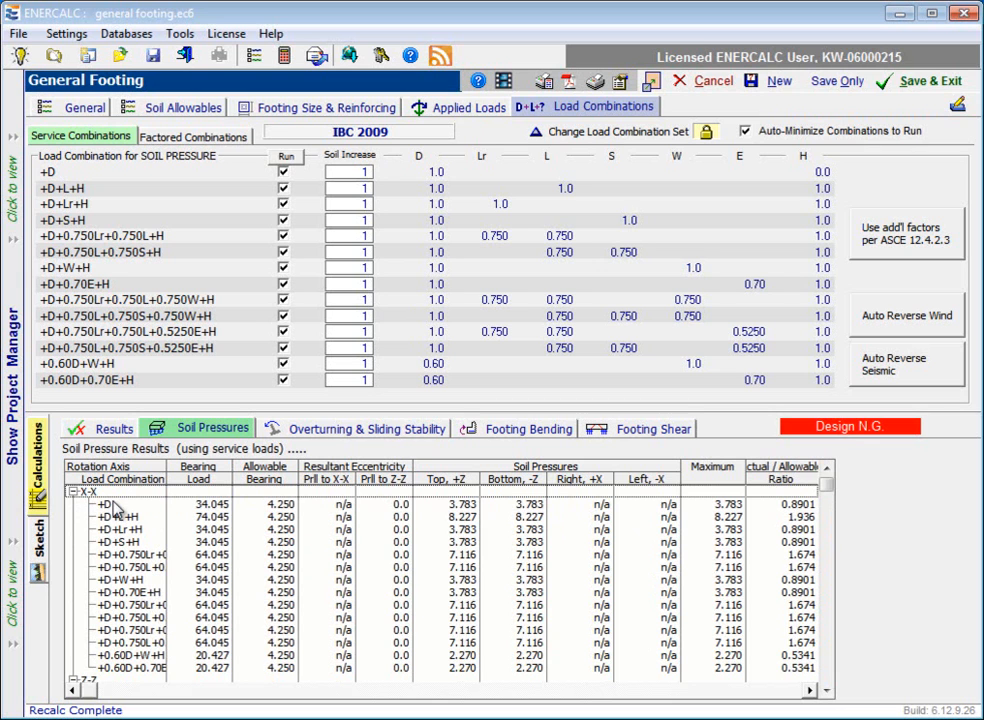
# Step: Examine the soil pressure rows about the X-X axis for the +D, +D+L+H and +D+Lr+H combinations
pyautogui.click(110, 505)
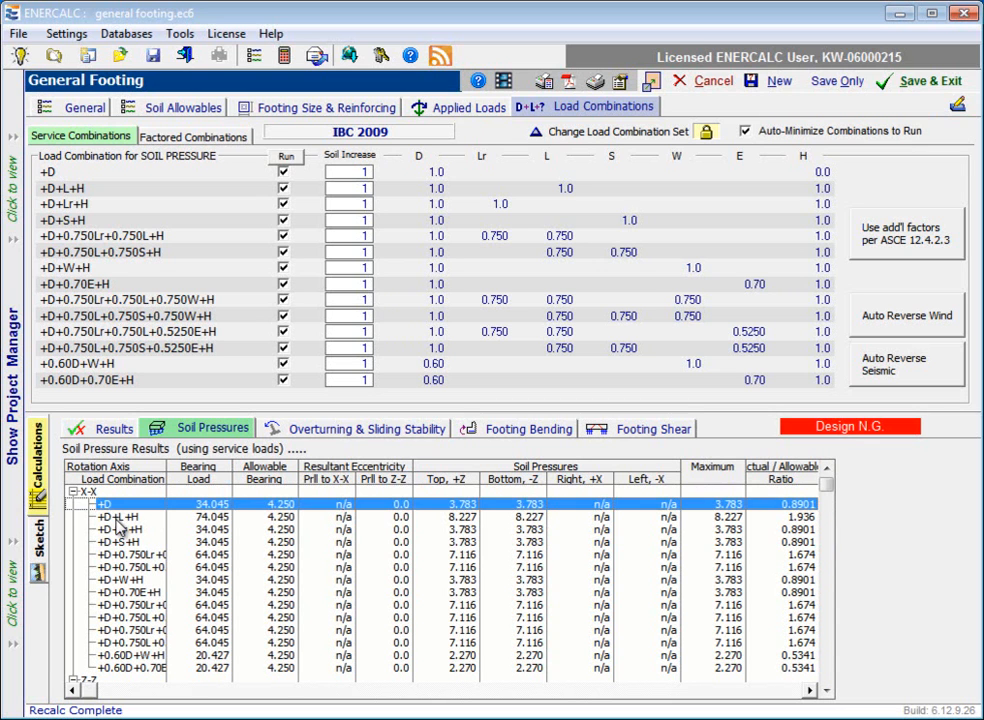
pyautogui.click(114, 517)
pyautogui.click(117, 530)
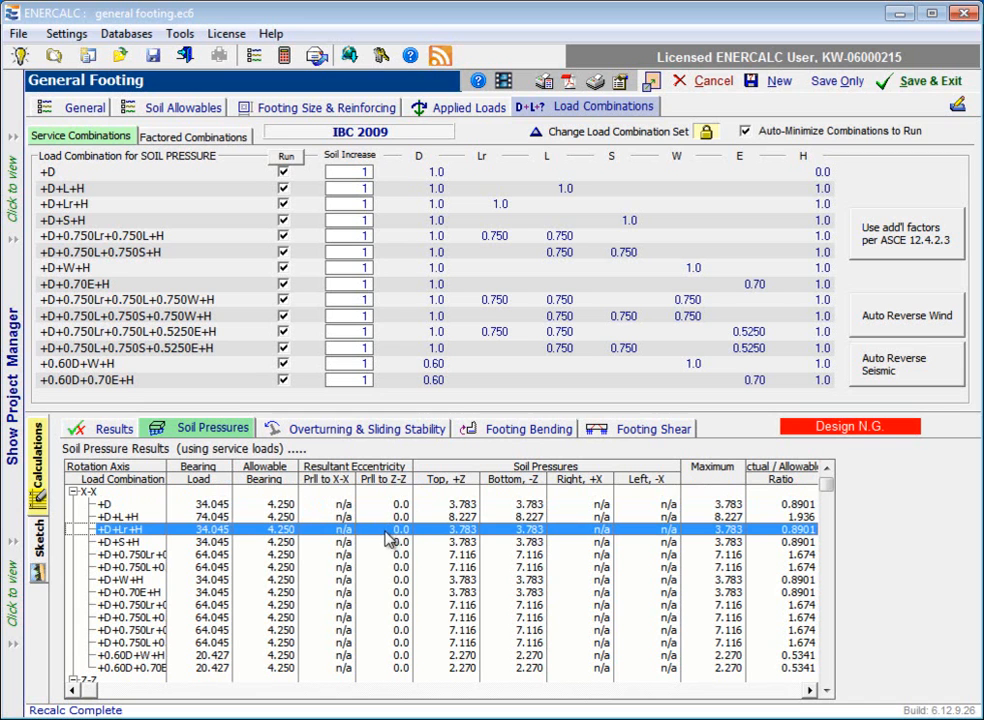
# Step: Examine the Z-Z axis soil pressures and resultant eccentricities, checking the combinations with 0.750W, +D+W+H and +D+0.750Lr+0.750L+H
pyautogui.scroll(-1, 405, 582)
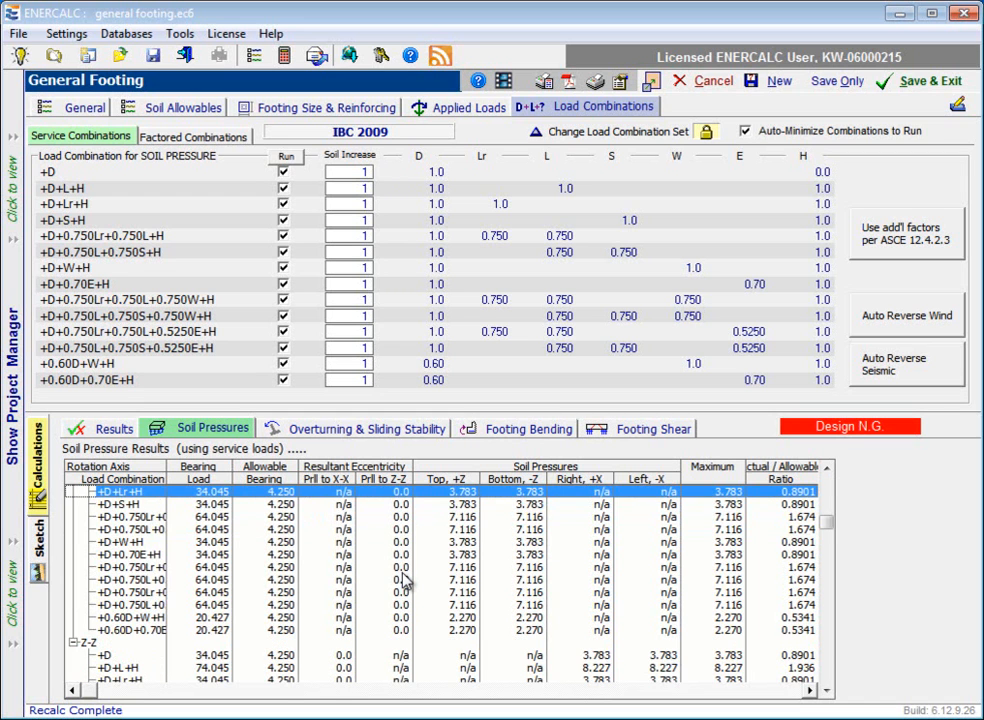
pyautogui.scroll(-4, 405, 582)
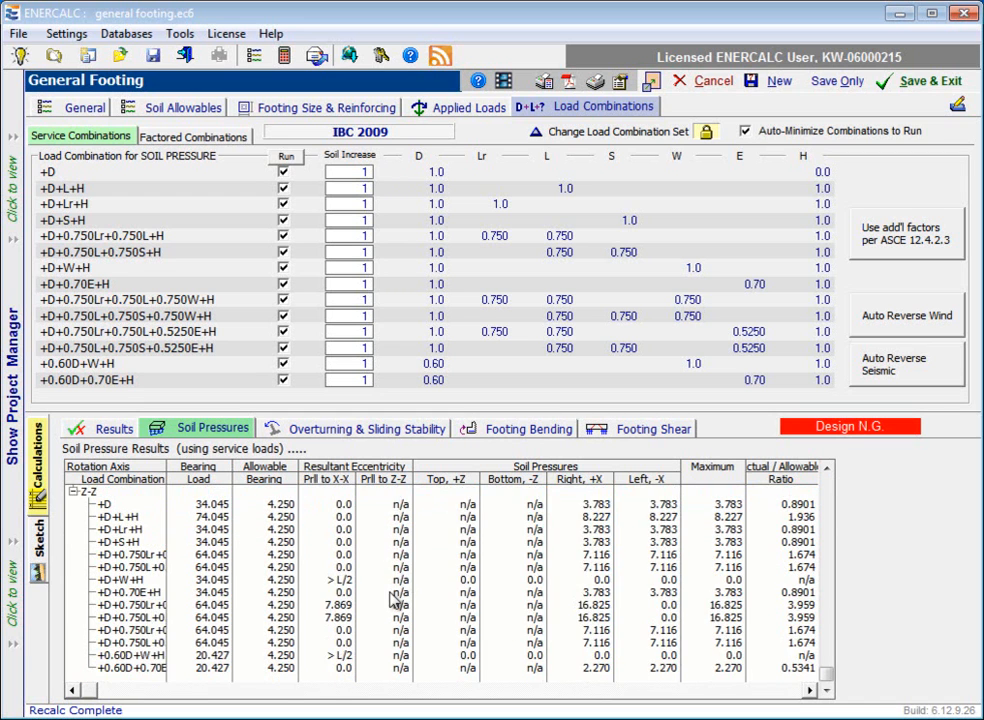
pyautogui.click(330, 618)
pyautogui.click(128, 606)
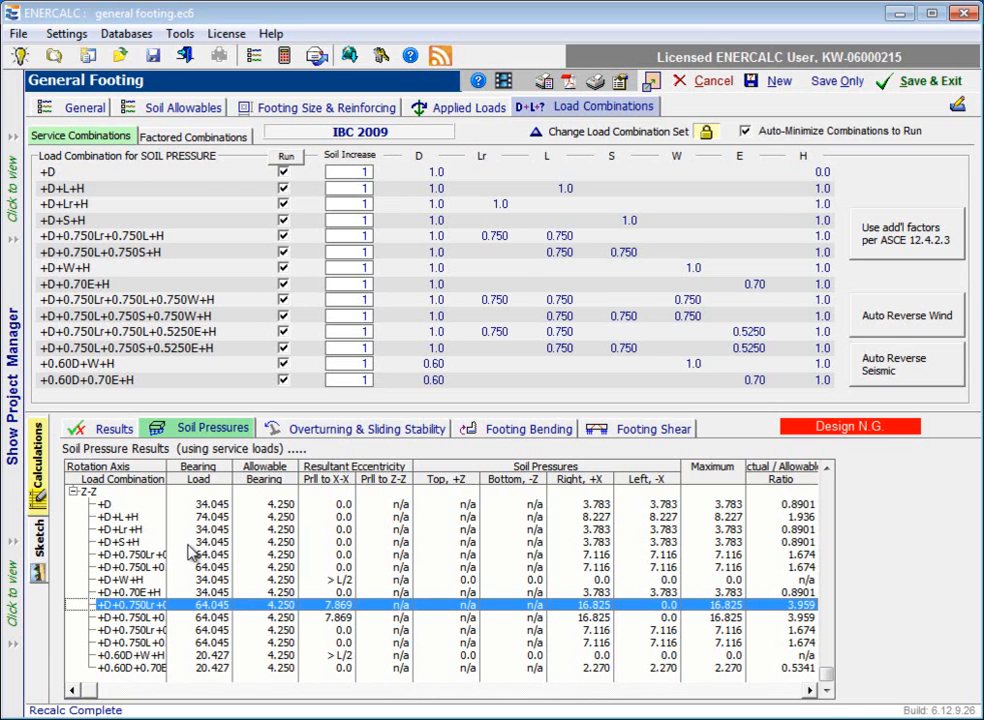
pyautogui.click(336, 583)
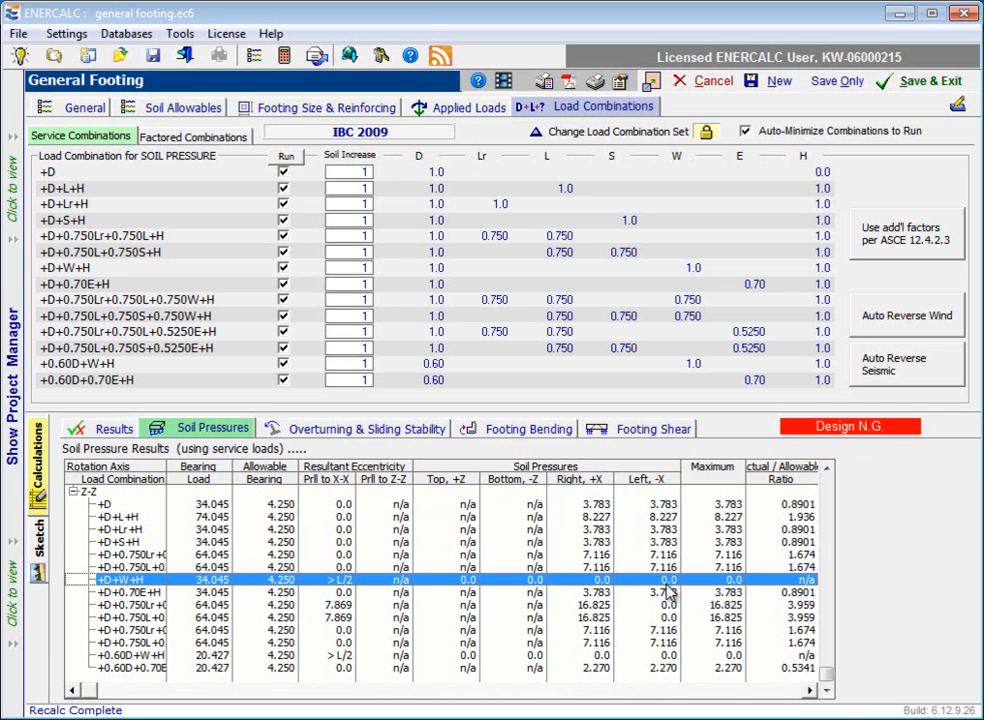
pyautogui.click(565, 555)
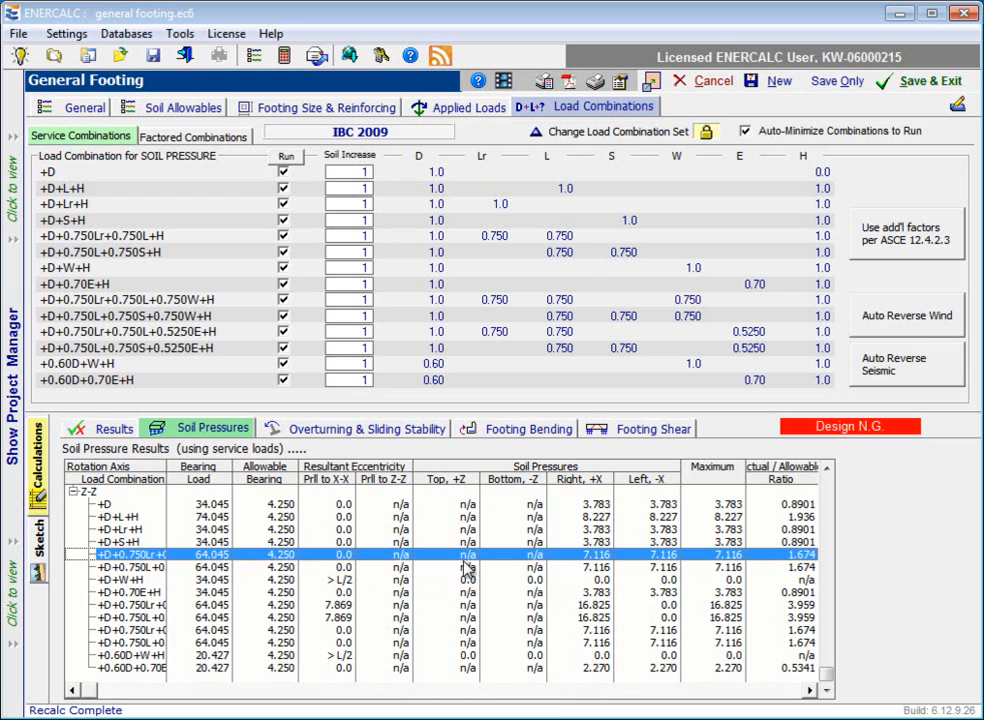
# Step: Show the footing reinforcing diagram beside the soil pressures and resize the Load Combination column to read combination names and actual/allowable ratios
pyautogui.click(280, 100)
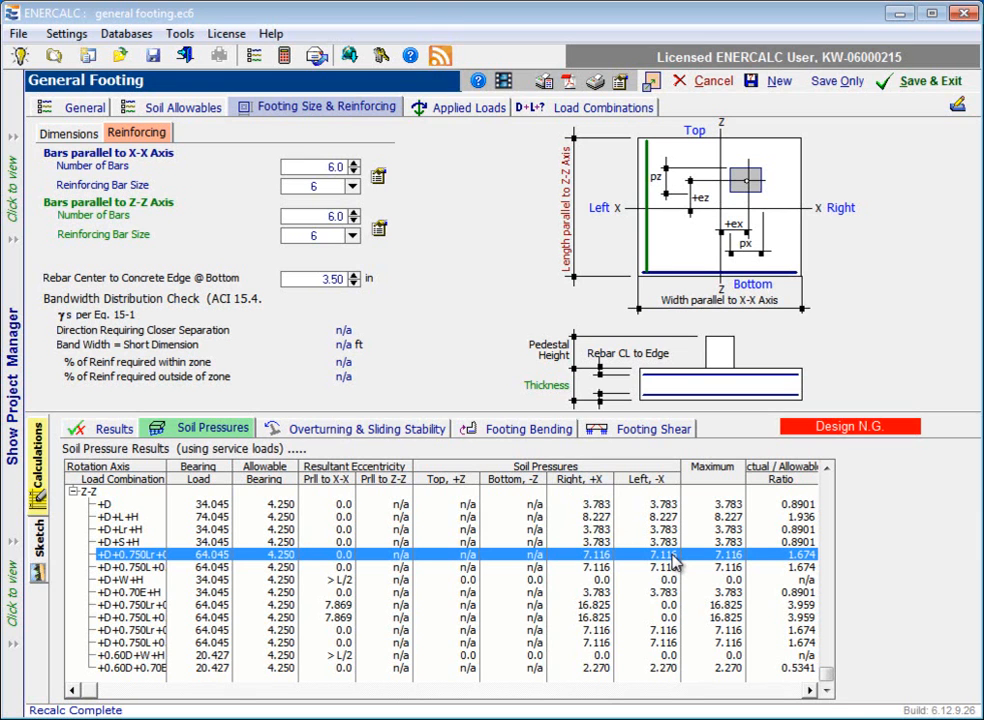
pyautogui.click(655, 606)
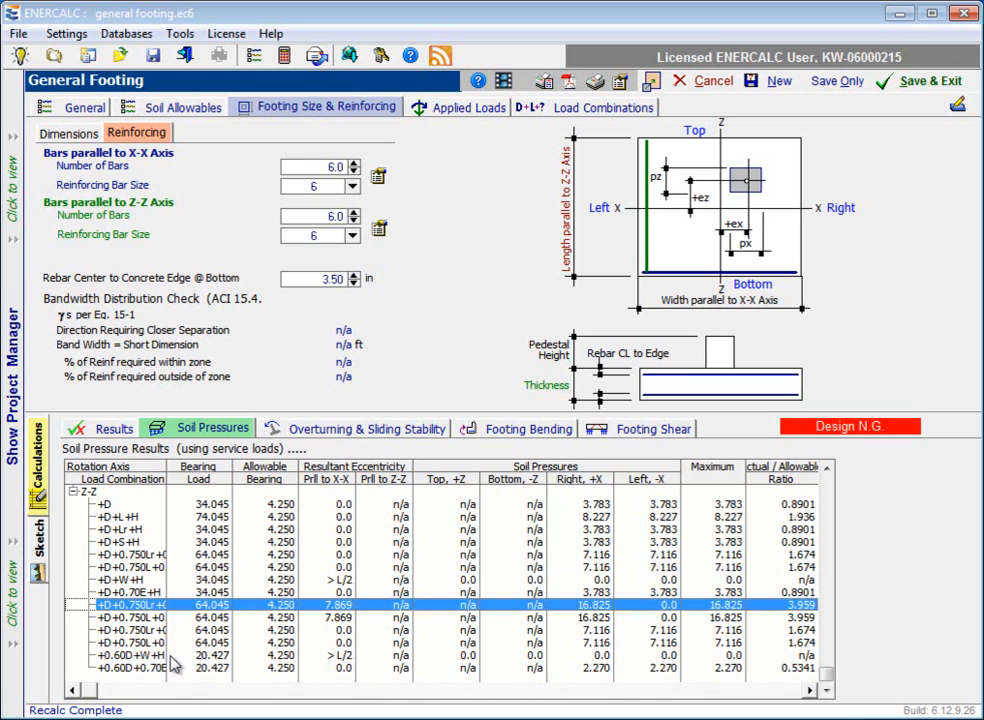
pyautogui.moveTo(166, 474); pyautogui.dragTo(265, 481)
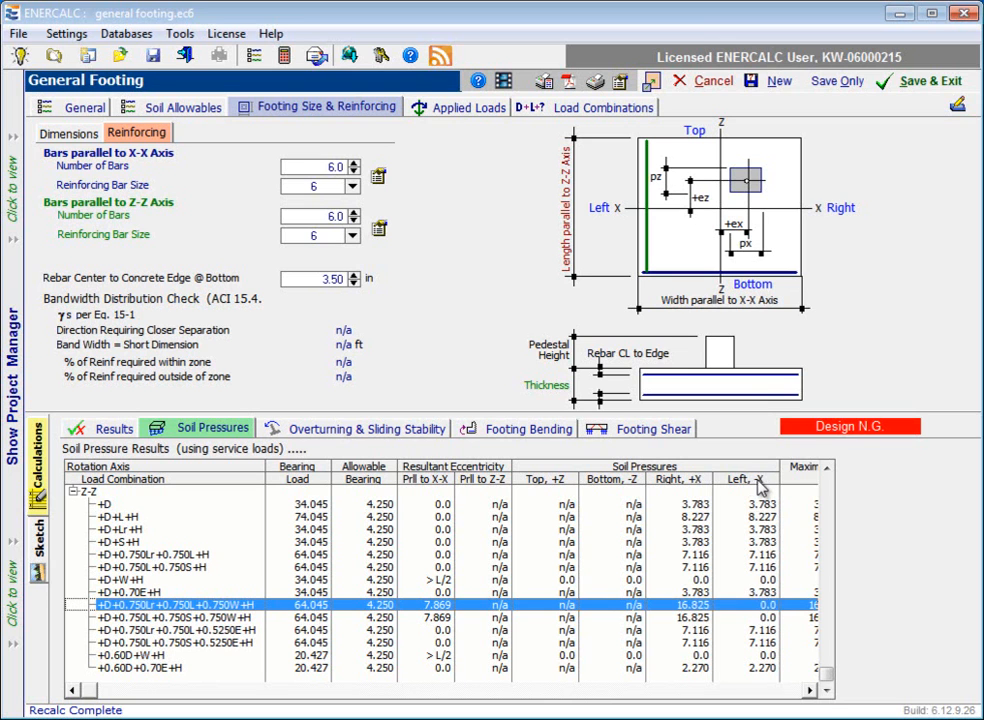
pyautogui.moveTo(265, 468); pyautogui.dragTo(212, 470)
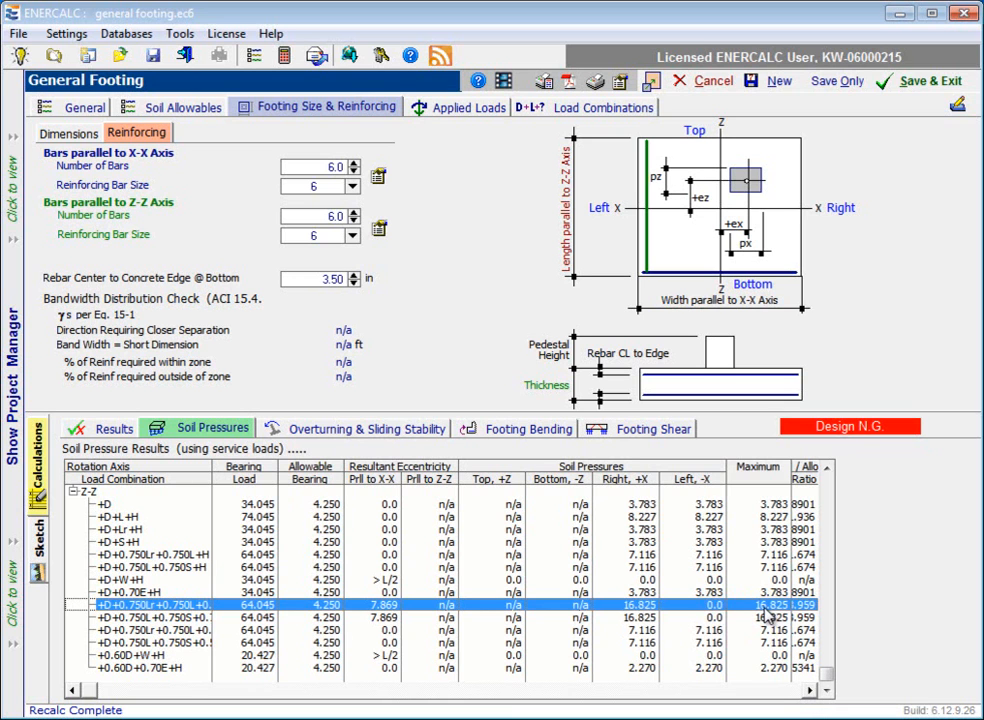
pyautogui.click(811, 692)
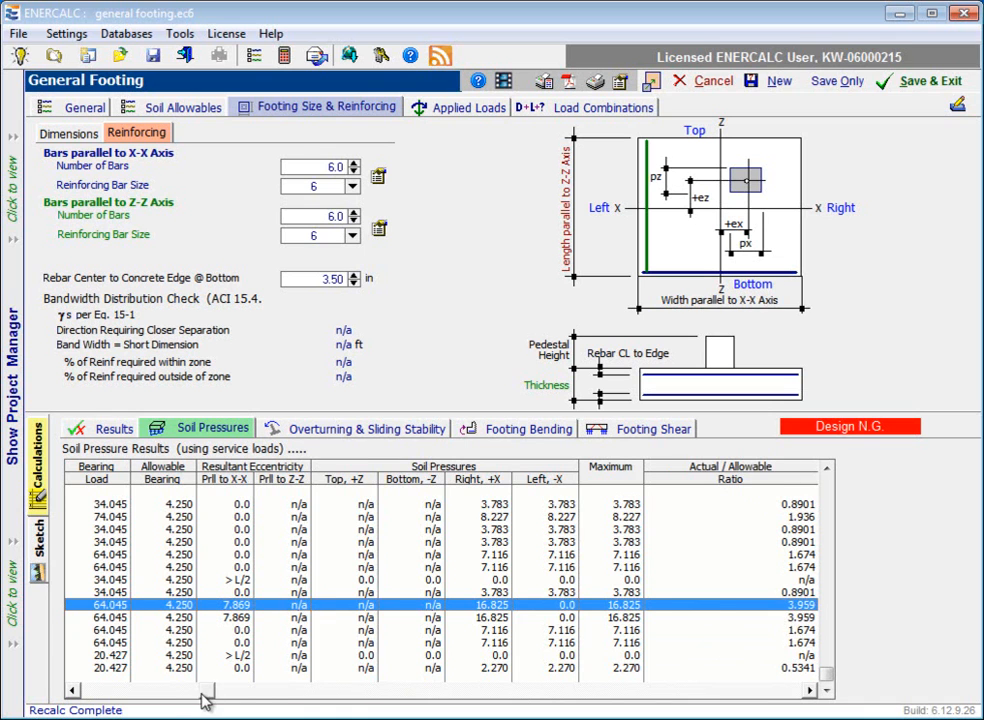
pyautogui.moveTo(203, 692); pyautogui.dragTo(136, 692)
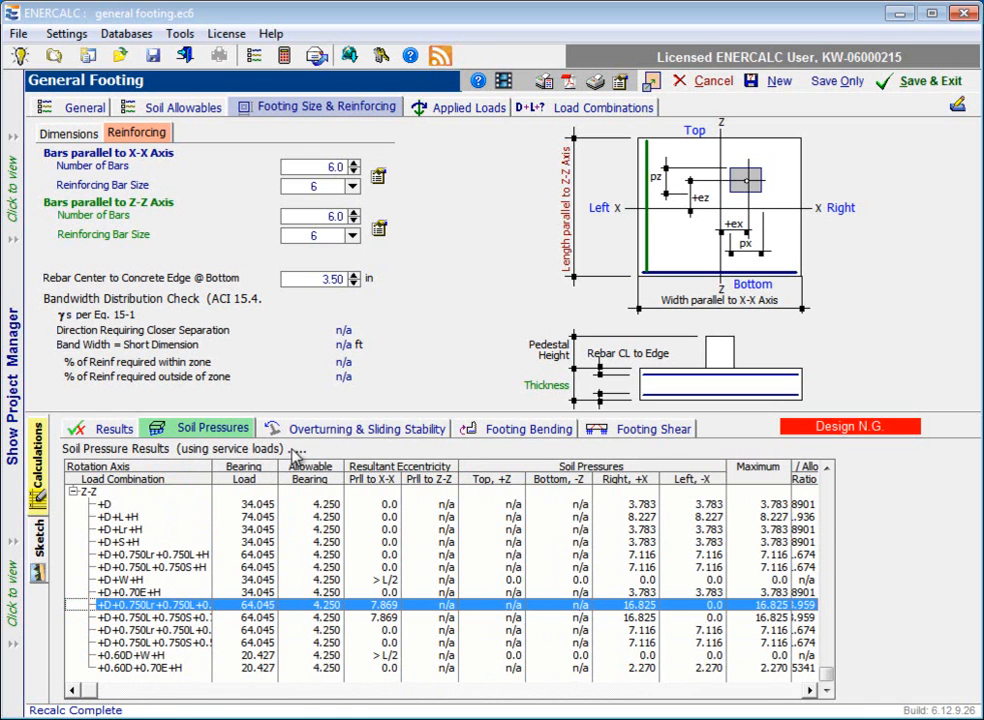
# Step: View the overturning stability results, collapse the X-X group, and examine the Z-Z moments and safety ratios for 0.6D+L+W and 0.6D+W
pyautogui.click(381, 430)
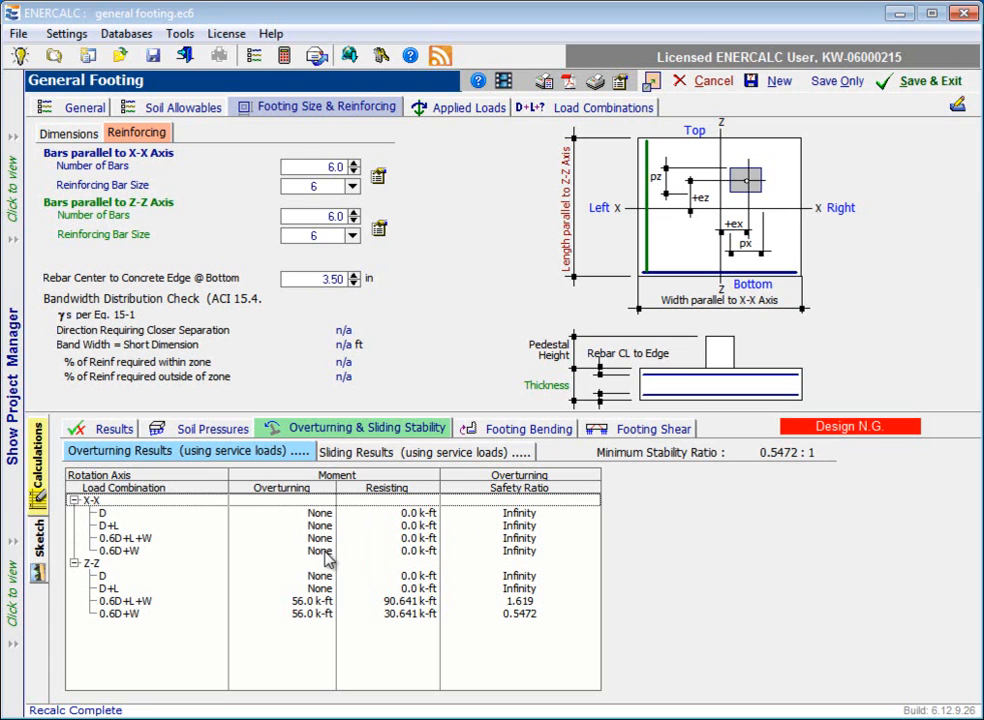
pyautogui.click(73, 500)
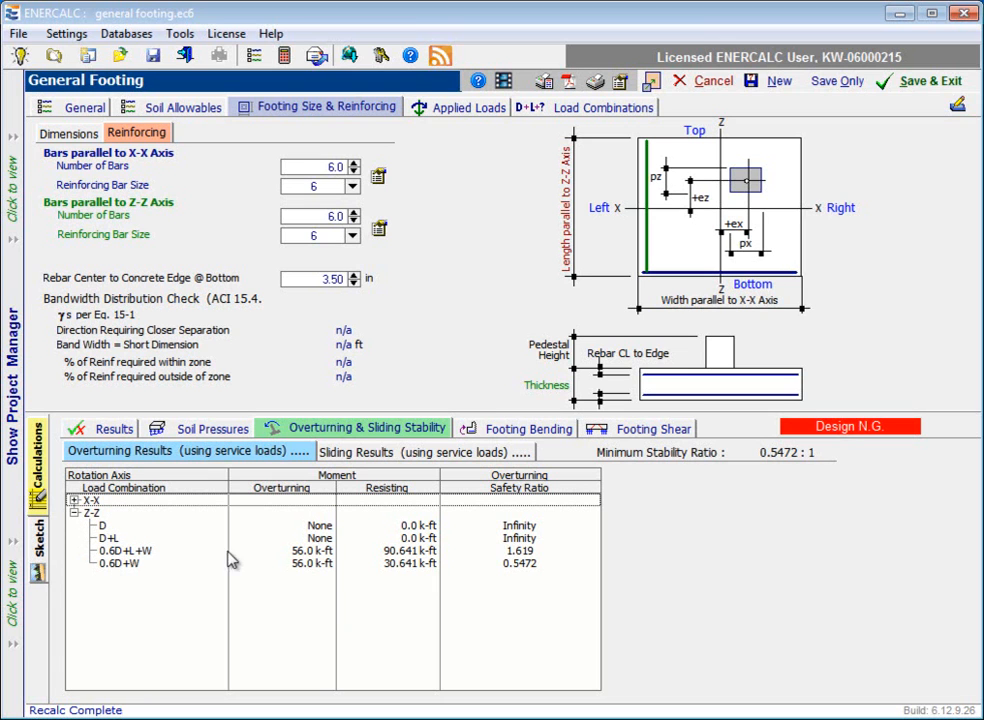
pyautogui.click(307, 551)
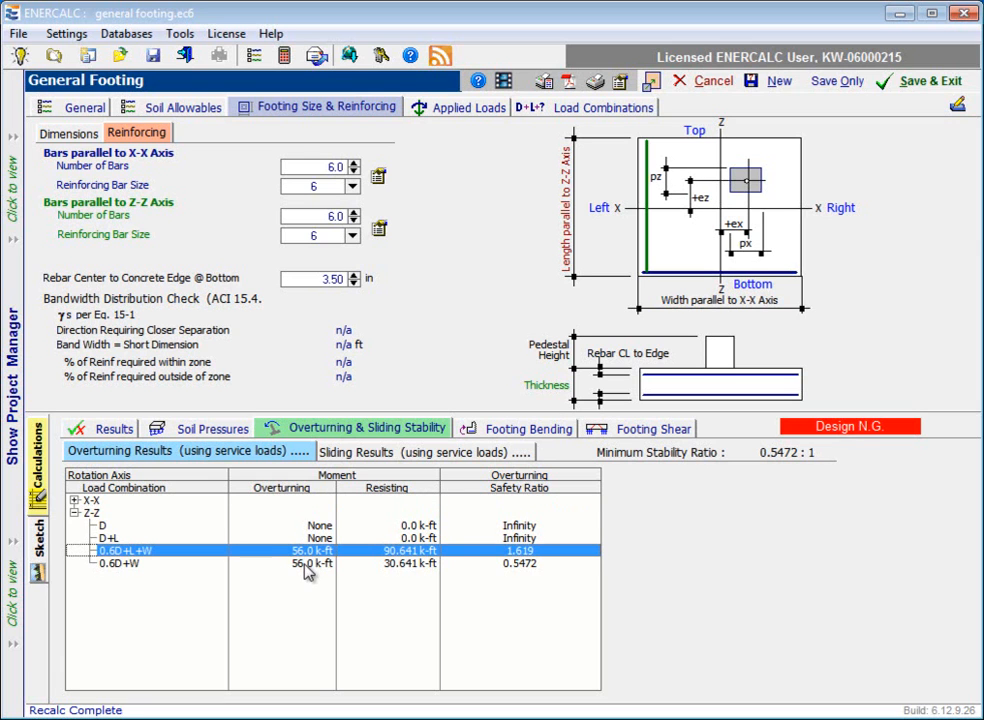
pyautogui.click(307, 567)
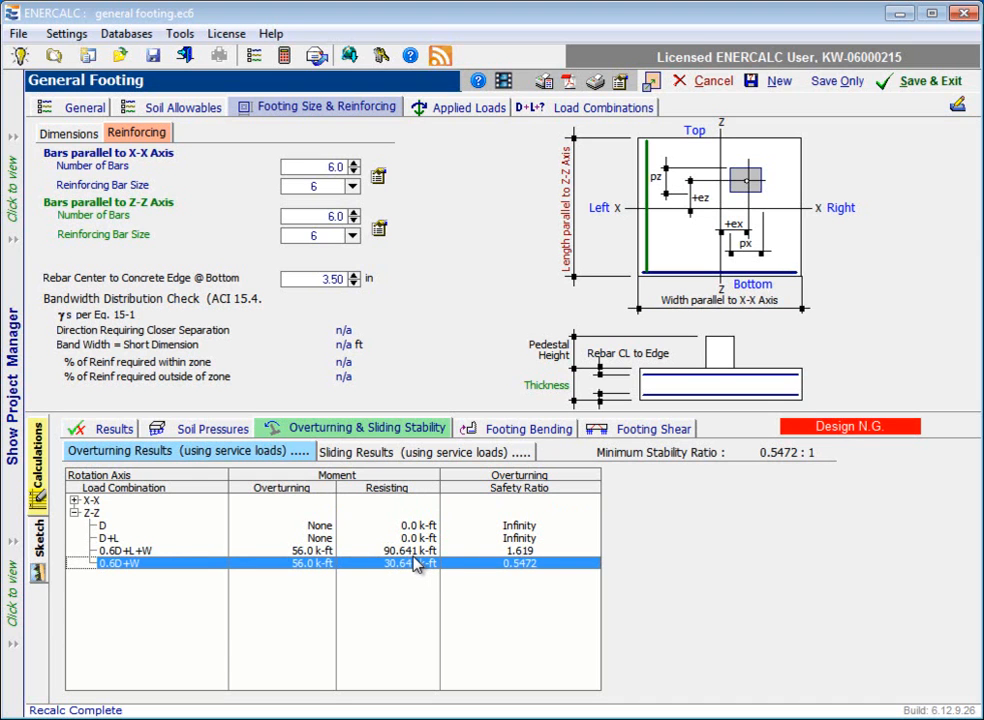
pyautogui.click(535, 551)
pyautogui.click(530, 566)
# Step: Examine the X-X sliding results for 0.6D+L+W and 0.6D+W with Z-Z collapsed, and compare the minimum stability ratios for overturning and sliding
pyautogui.click(402, 455)
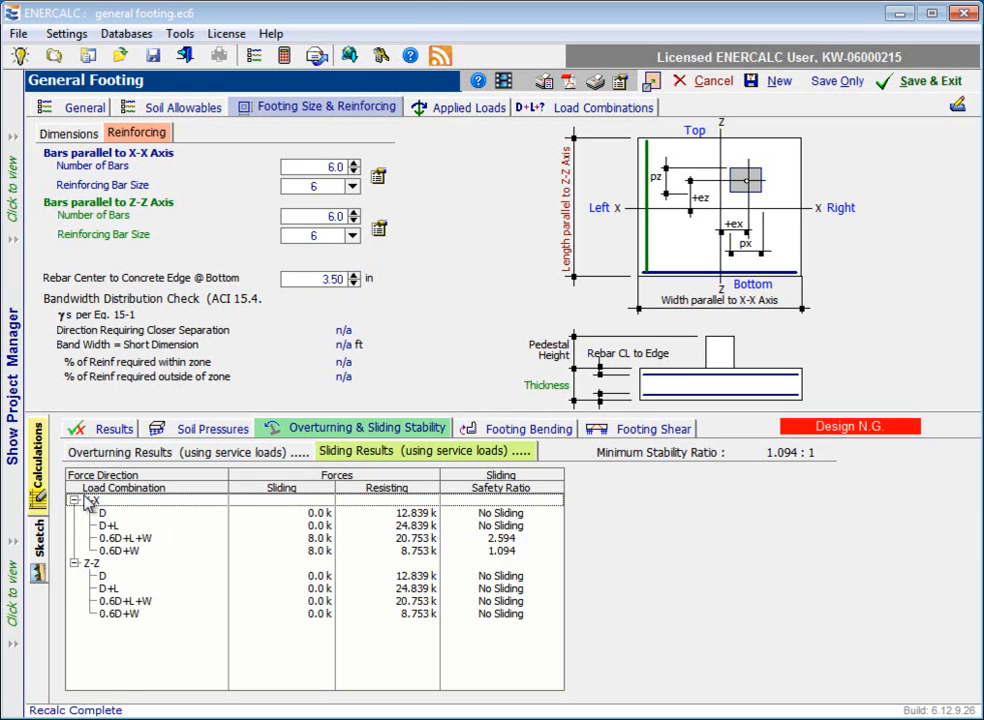
pyautogui.click(74, 564)
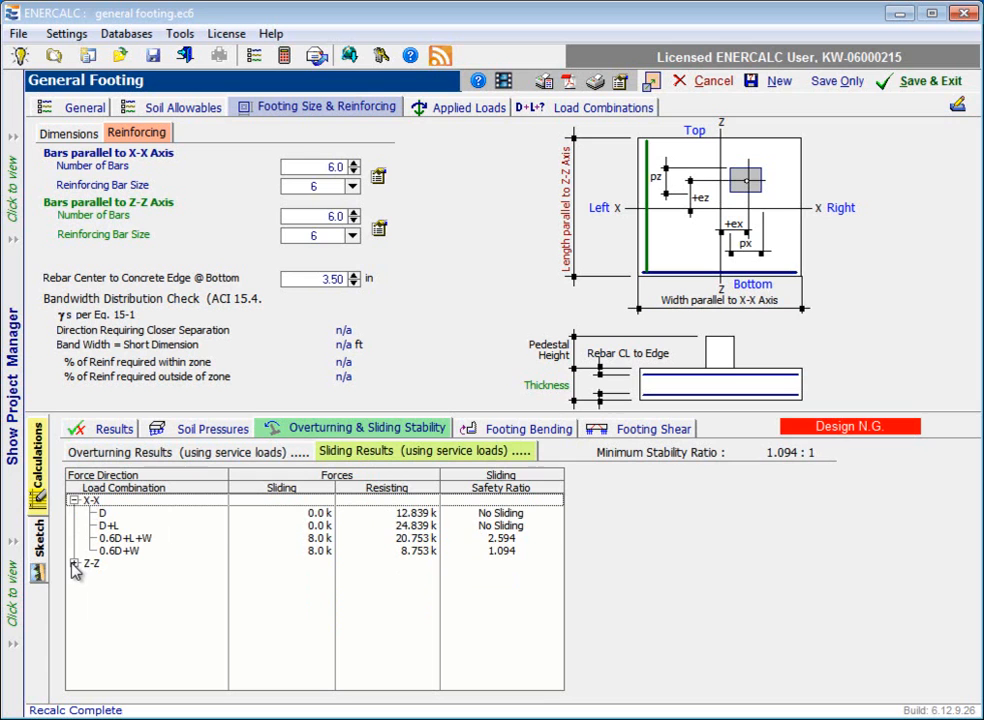
pyautogui.click(360, 540)
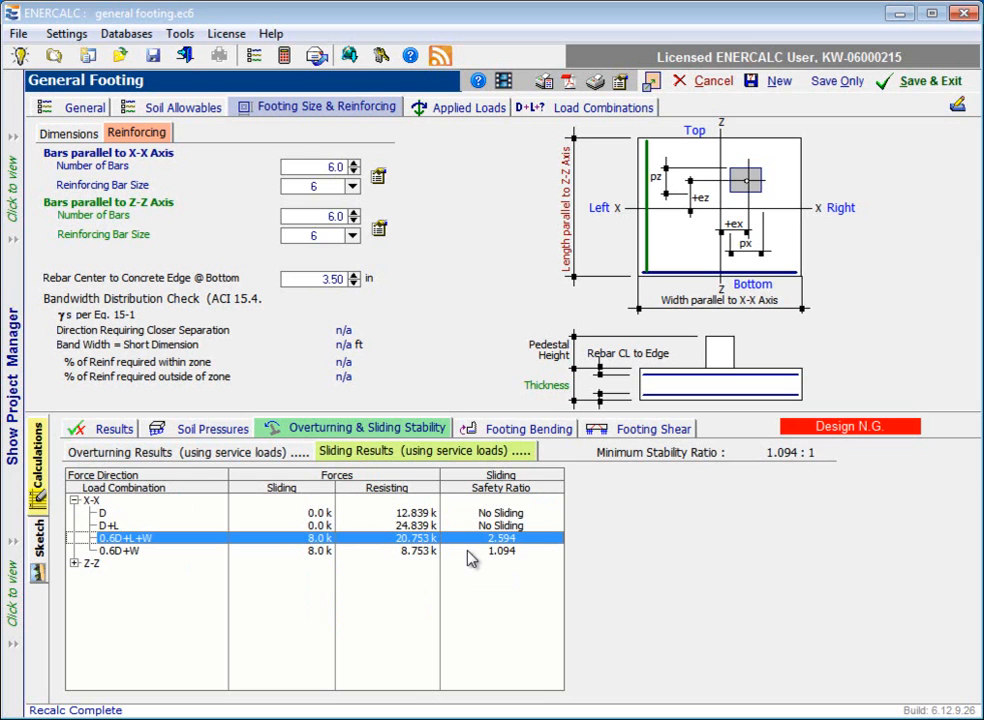
pyautogui.click(407, 551)
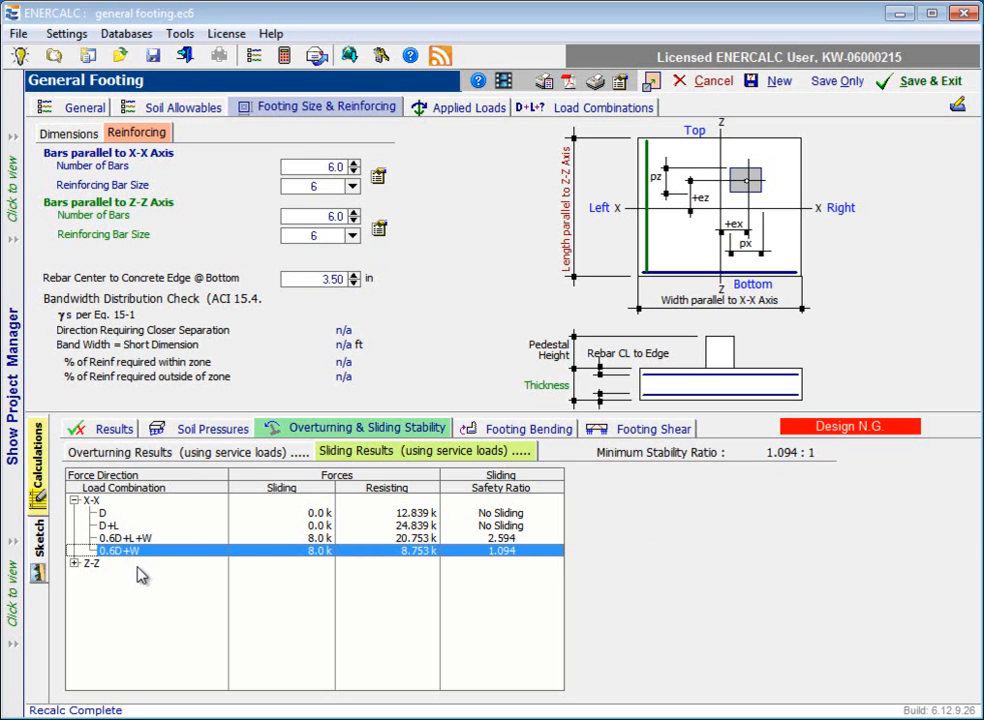
pyautogui.click(190, 455)
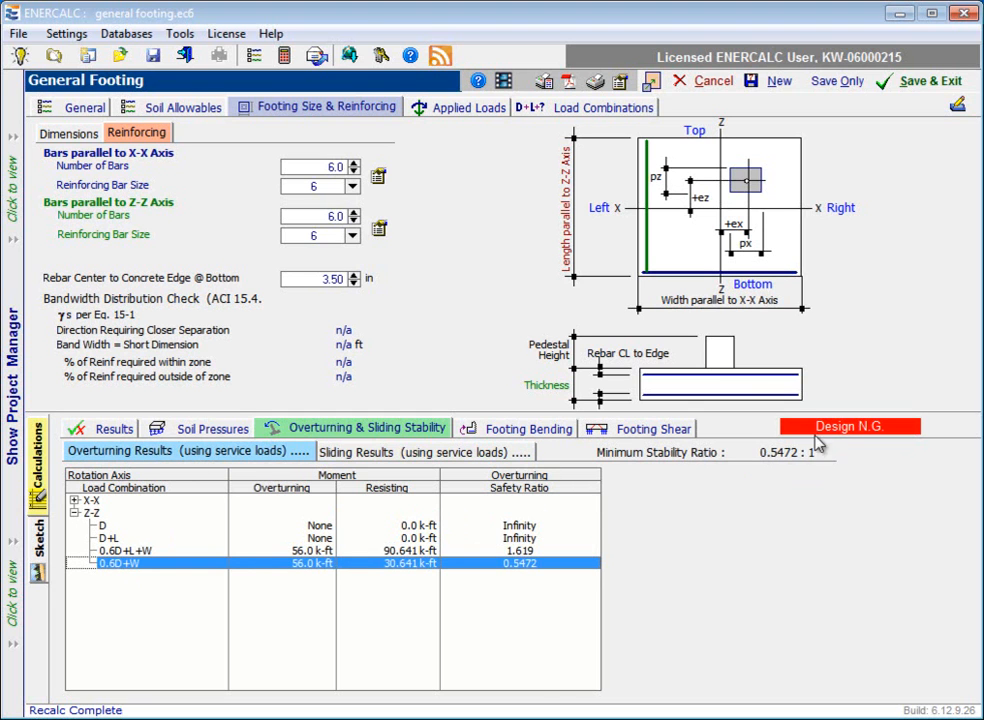
pyautogui.click(455, 453)
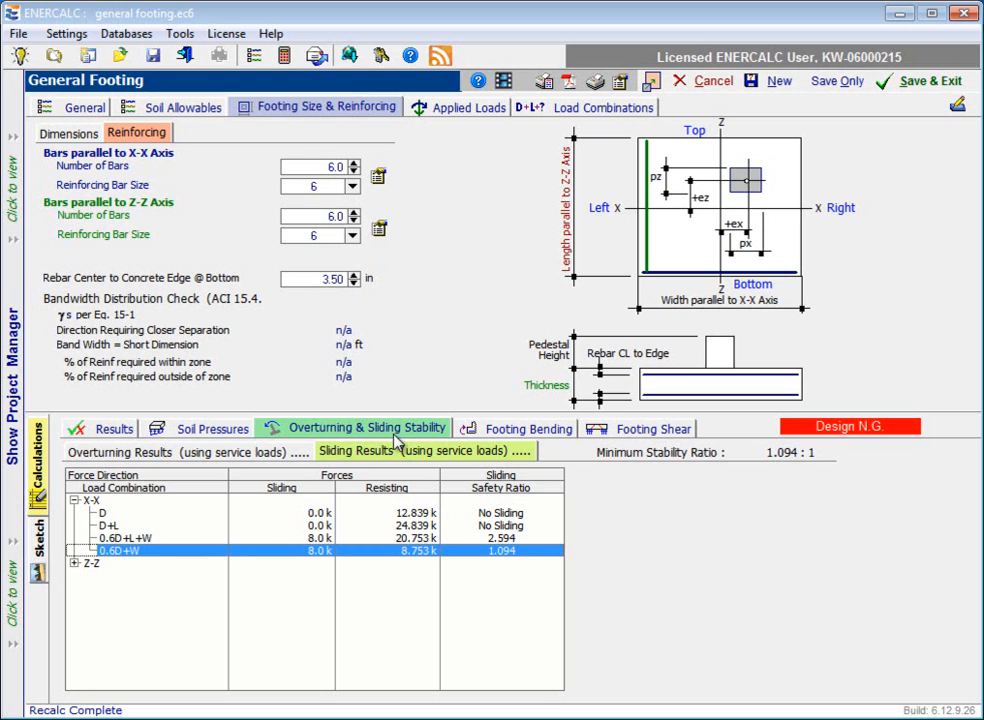
# Step: View the footing bending results alongside the factored load combinations, with the X-X group collapsed and the Z-Z group expanded
pyautogui.click(522, 431)
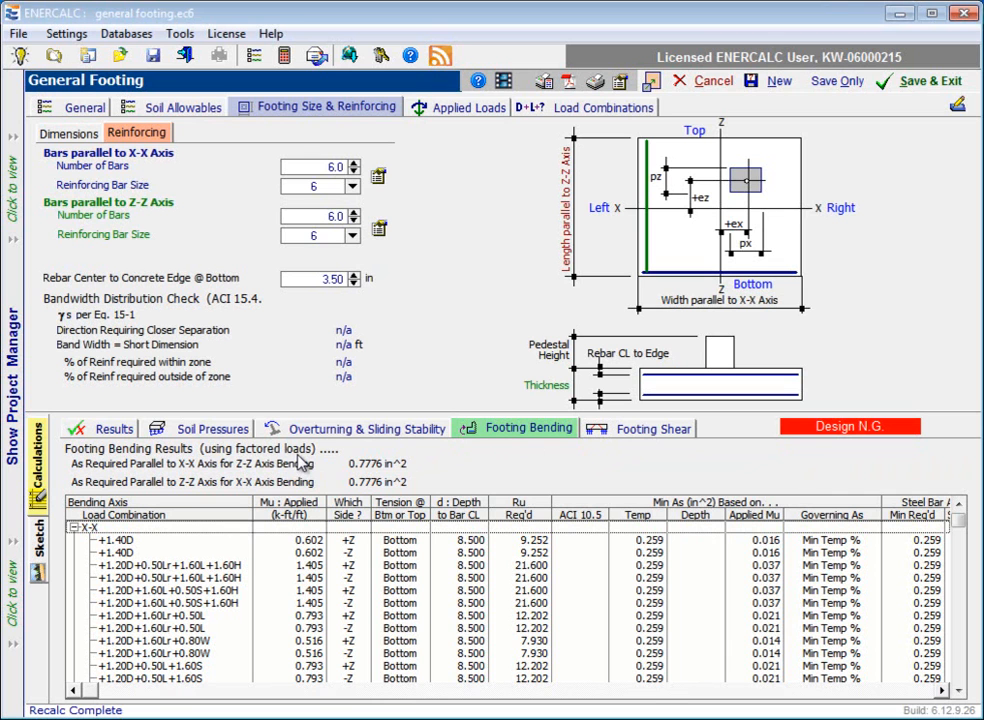
pyautogui.click(553, 108)
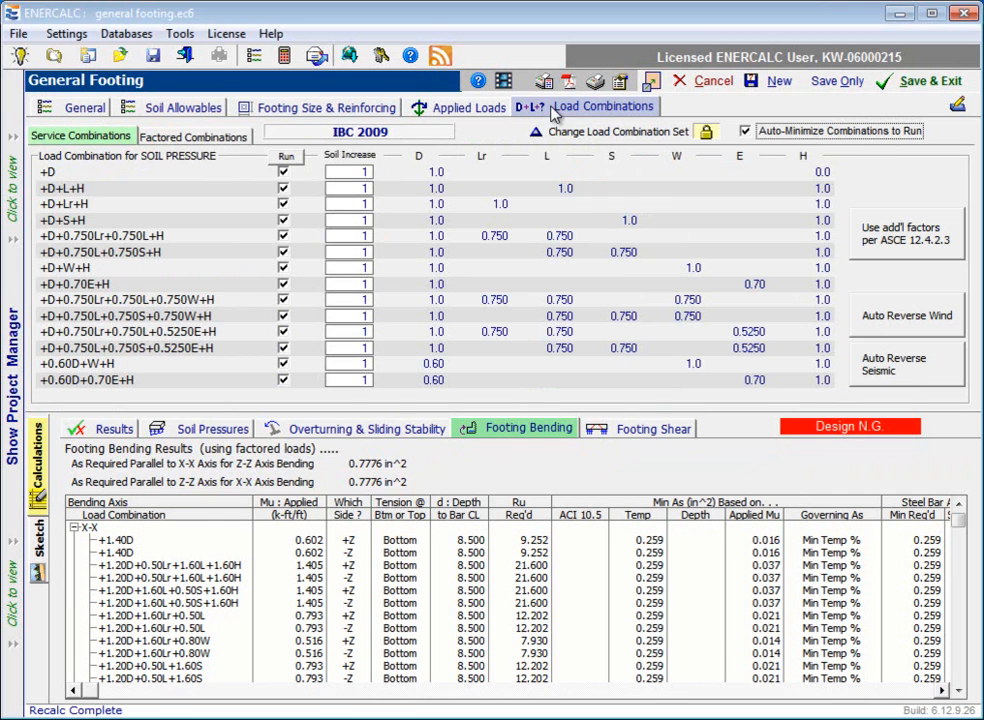
pyautogui.click(195, 136)
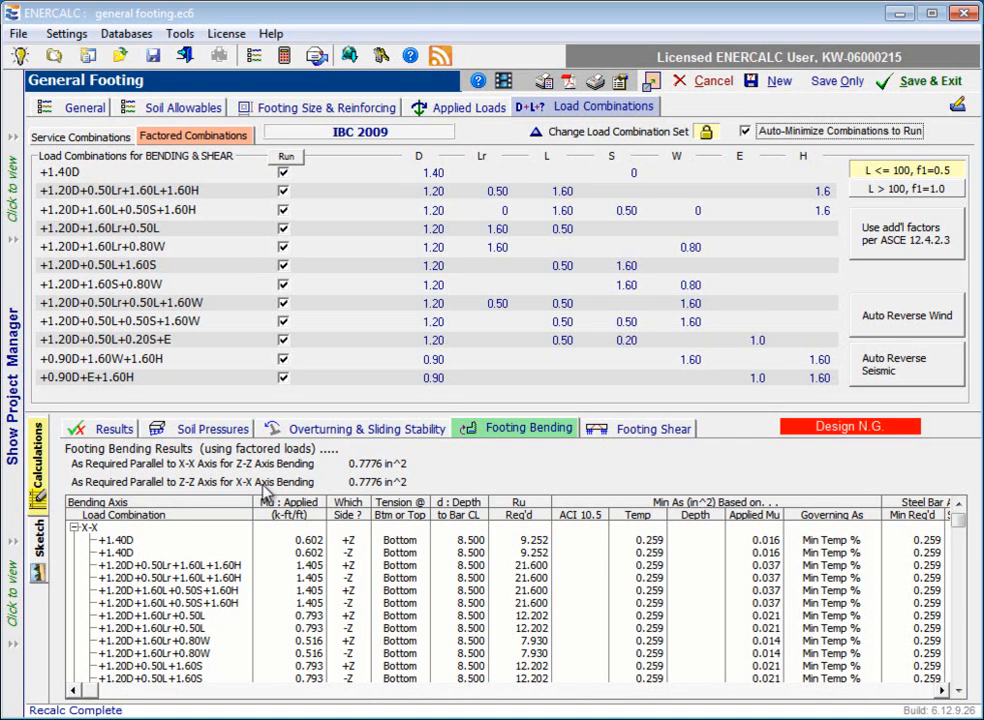
pyautogui.click(73, 528)
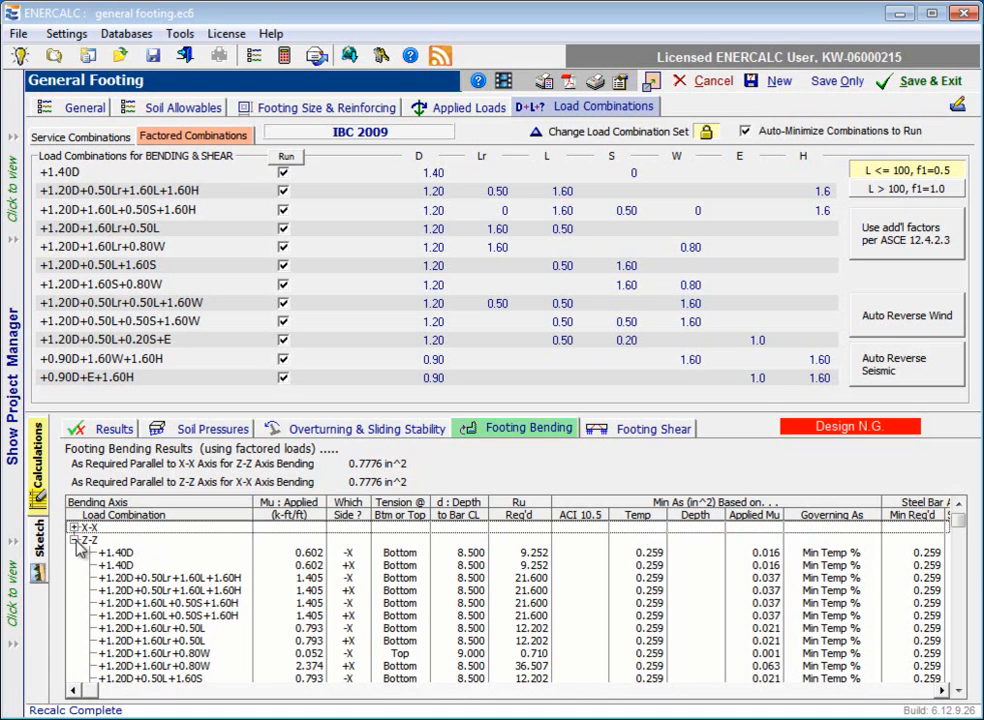
pyautogui.click(75, 541)
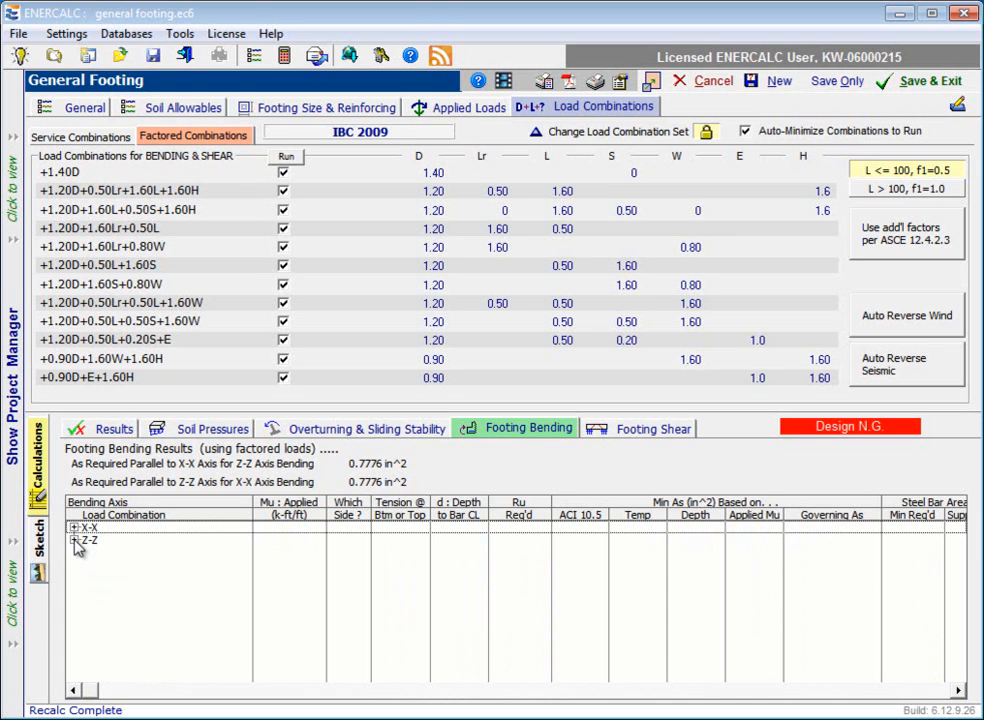
pyautogui.click(74, 540)
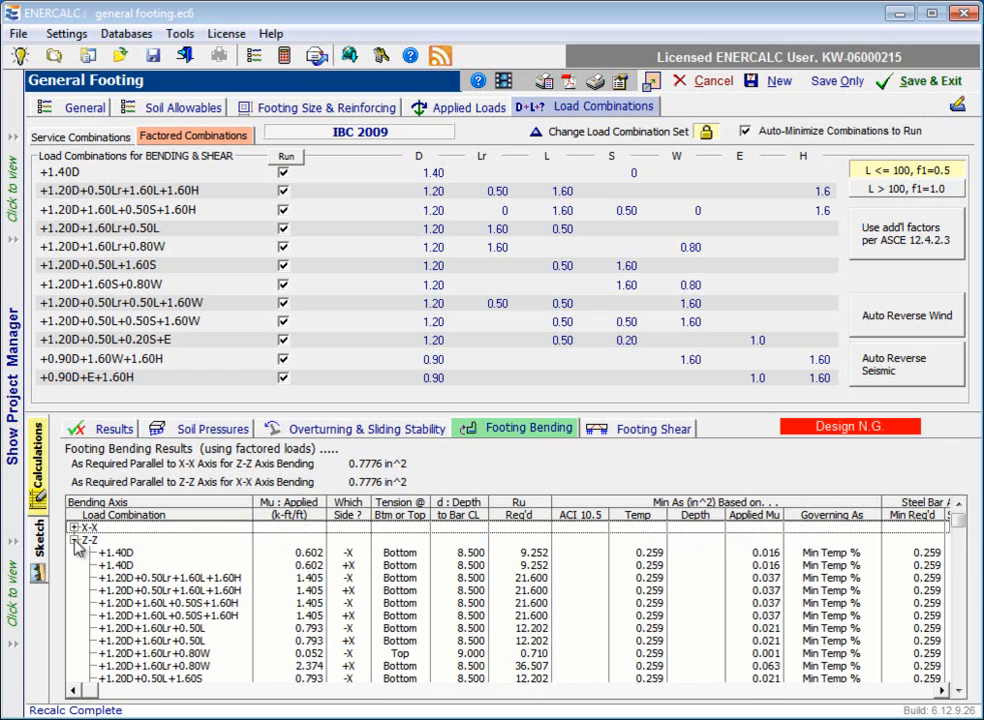
# Step: Compare the two +1.40D rows of the Z-Z bending results for the -X and +X sides of the footing
pyautogui.click(122, 554)
pyautogui.click(123, 564)
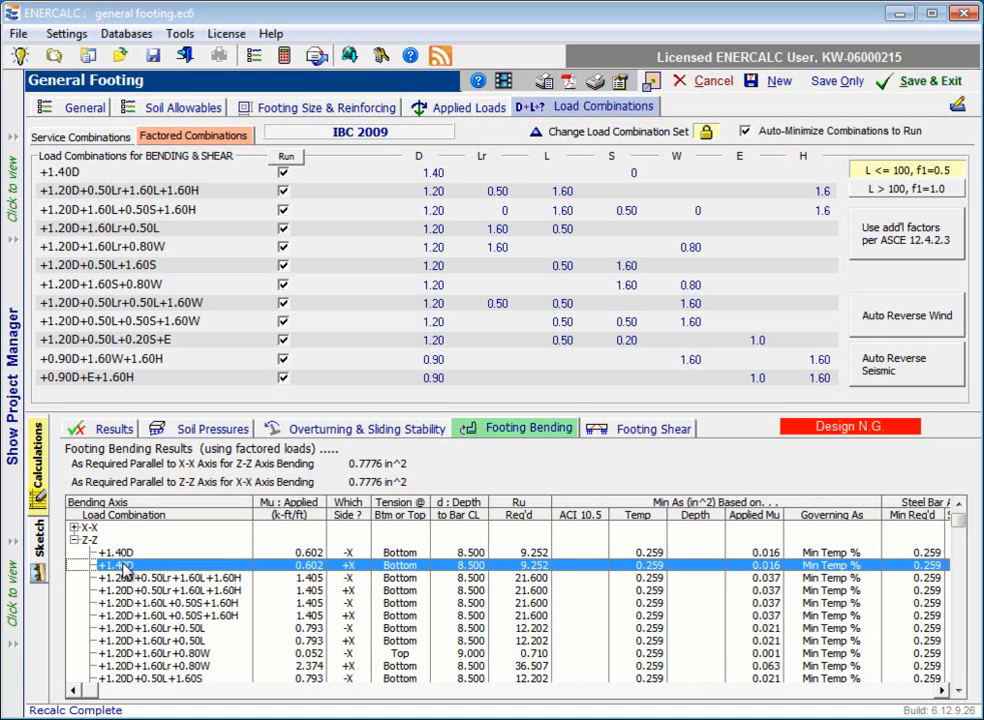
pyautogui.click(125, 553)
pyautogui.click(126, 565)
pyautogui.press('Up')
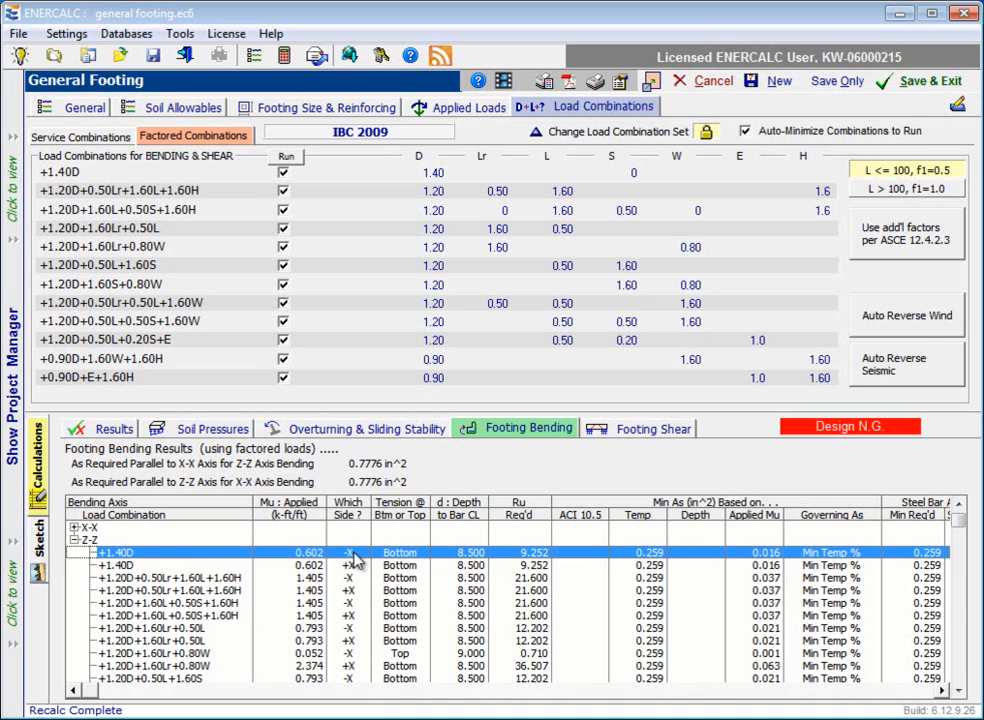
pyautogui.press('Down')
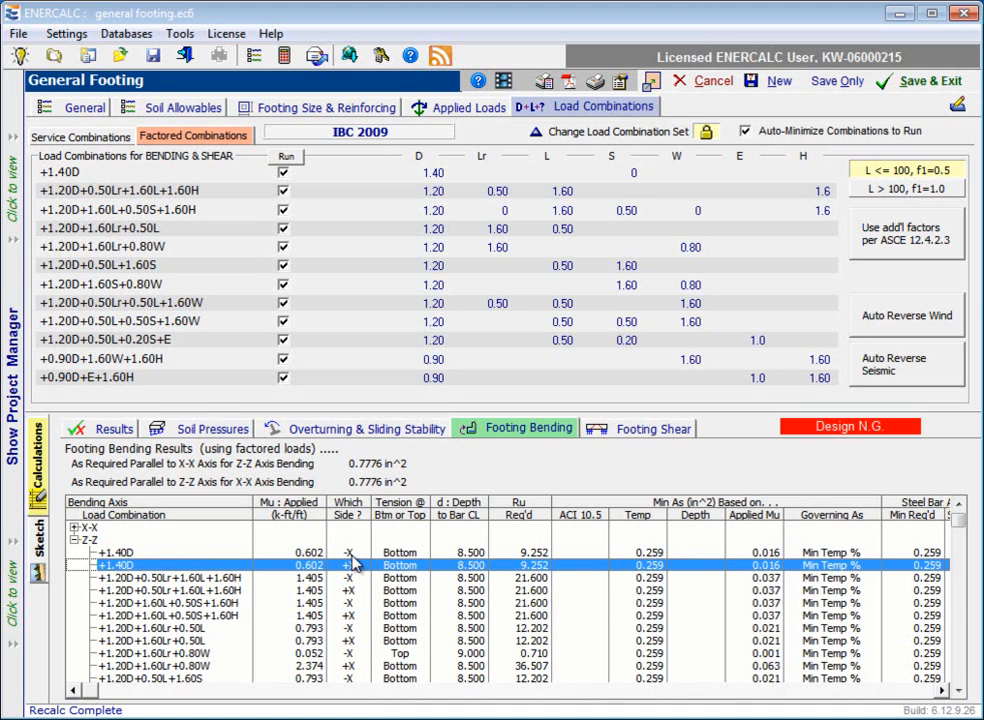
pyautogui.press('Up')
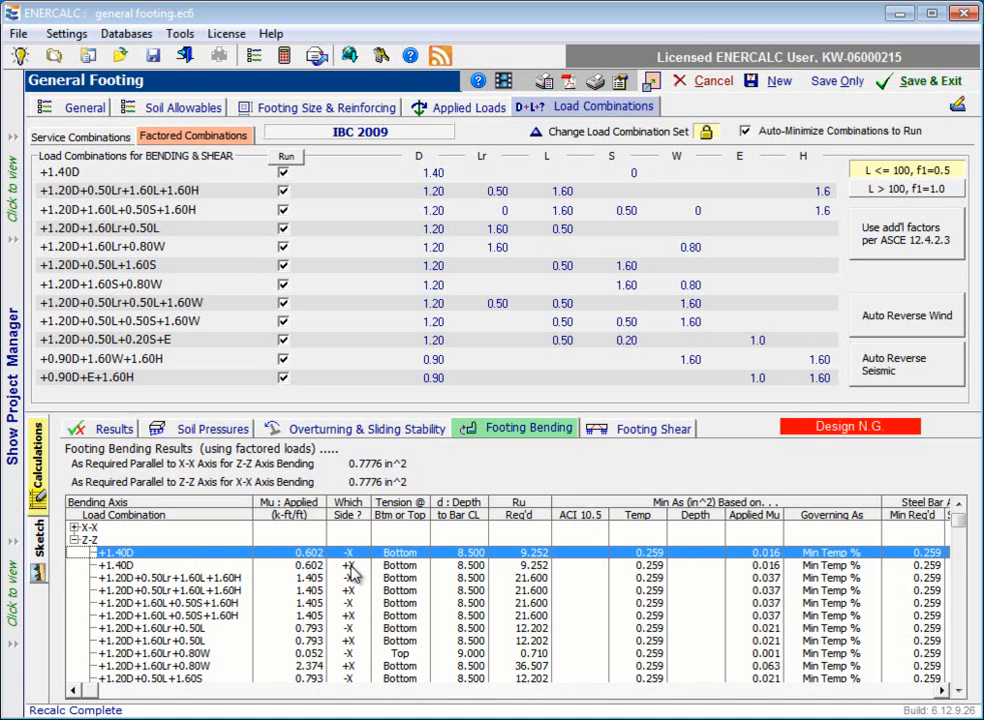
pyautogui.press('Down')
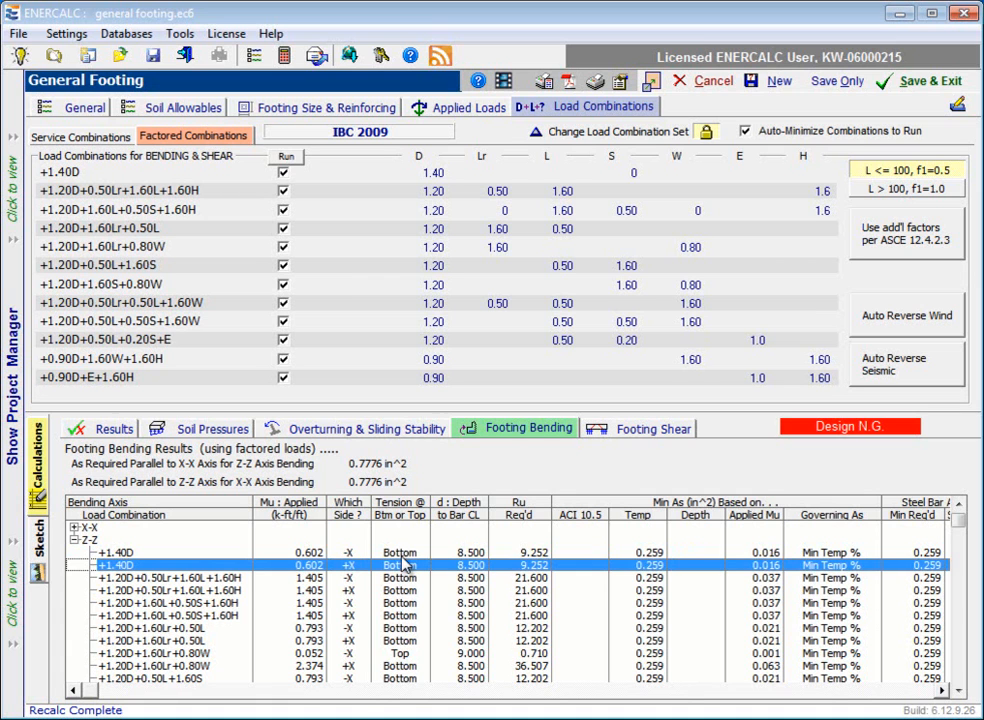
# Step: Compare the two Z-Z bending rows of +1.20D+1.60Lr+0.80W, and check the required Ru, steel area, capacity and stress ratio columns
pyautogui.click(394, 656)
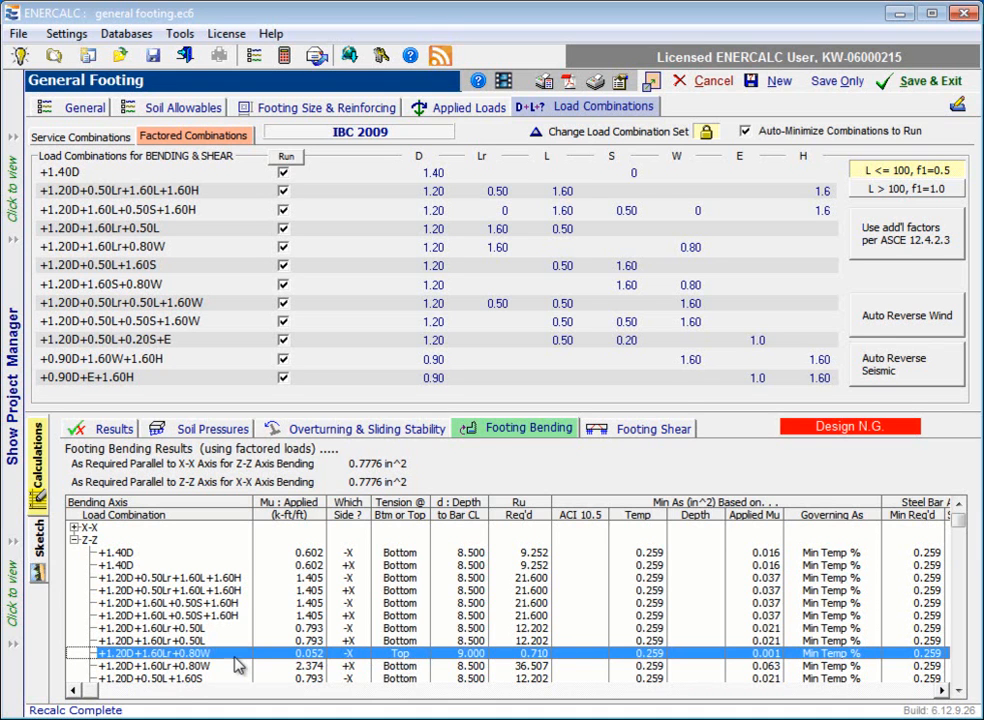
pyautogui.click(222, 666)
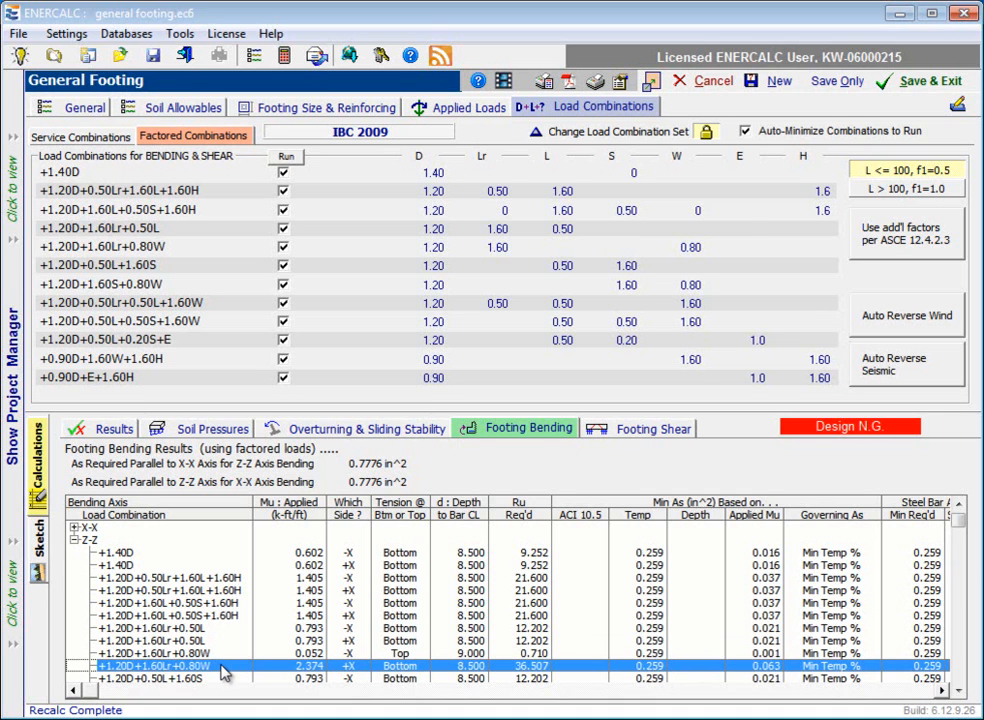
pyautogui.click(222, 655)
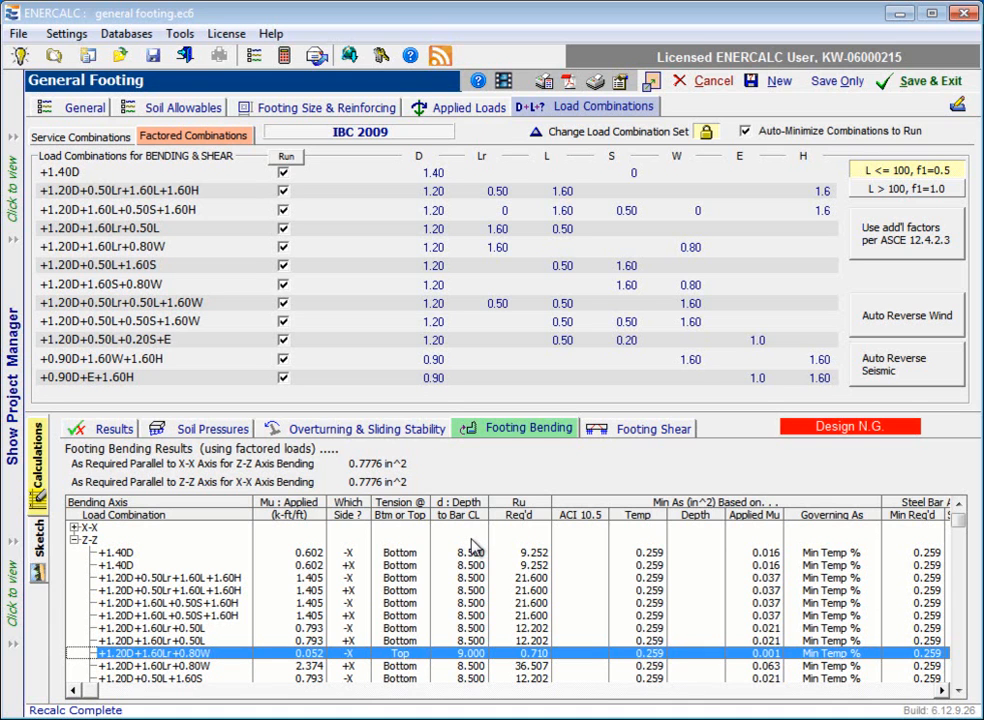
pyautogui.click(534, 554)
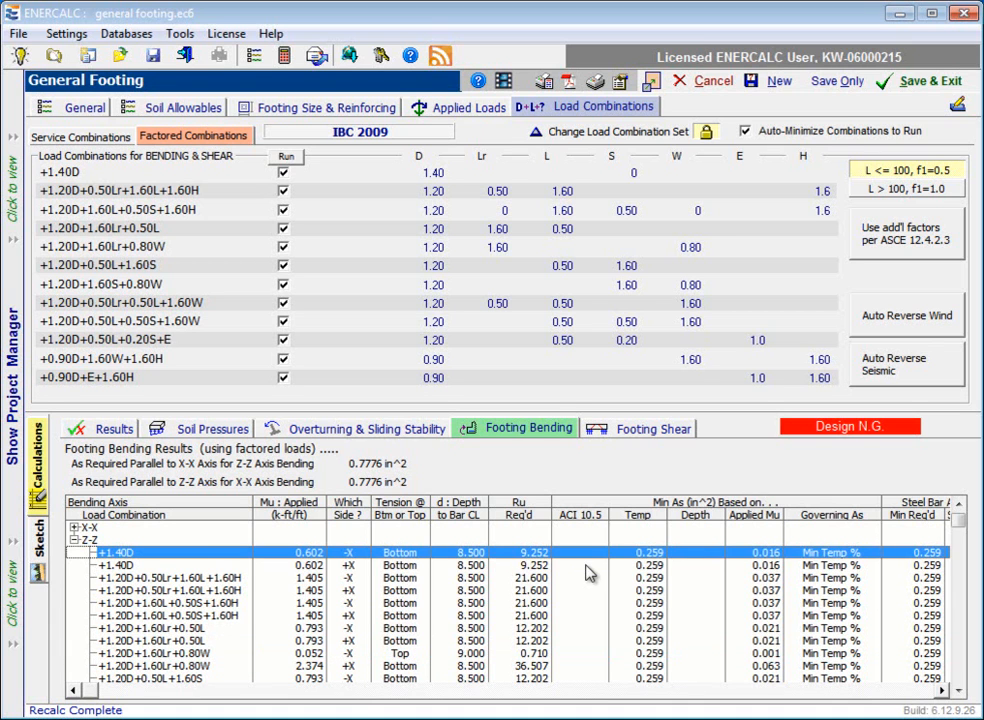
pyautogui.click(943, 690)
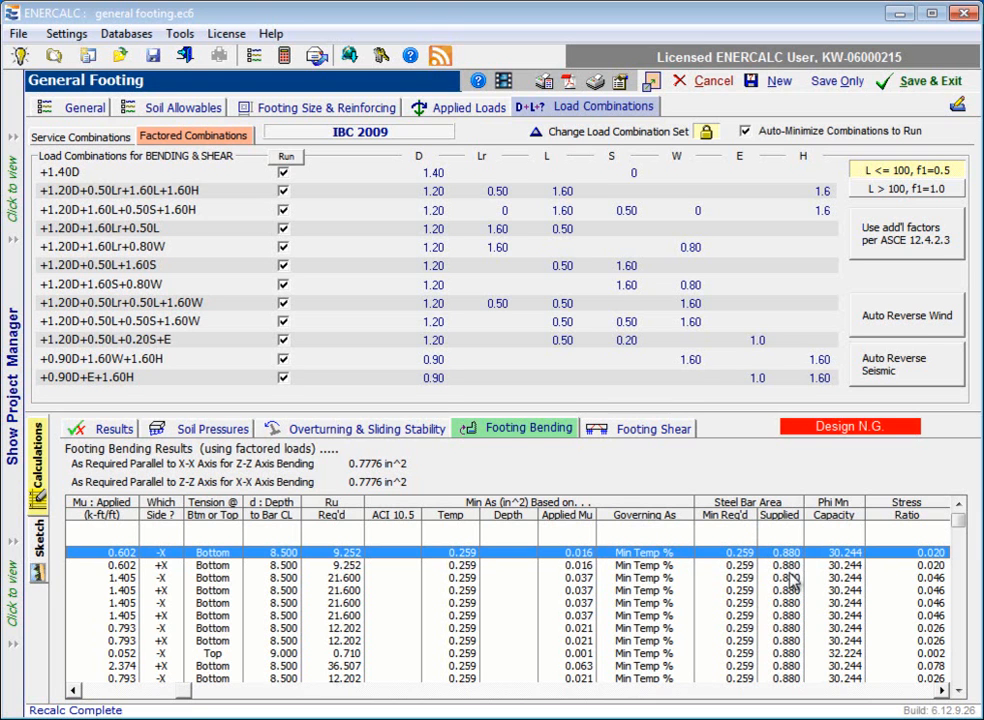
# Step: Check the end columns of the Z-Z bending results, then collapse that group and examine the X-X bending results by load combination
pyautogui.click(942, 691)
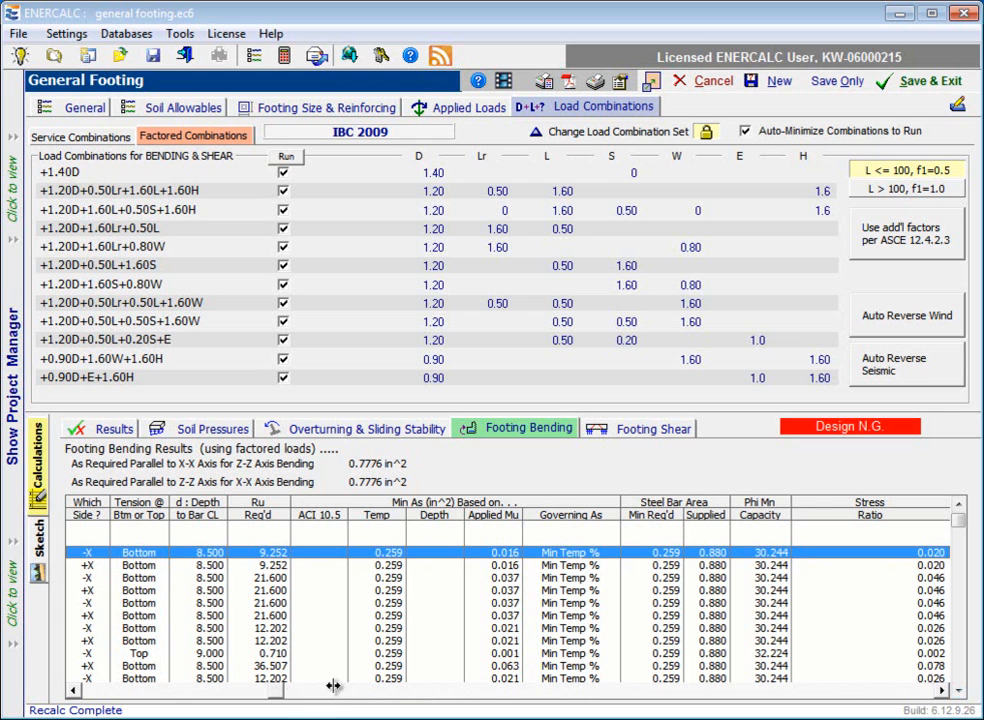
pyautogui.moveTo(247, 692); pyautogui.dragTo(88, 692)
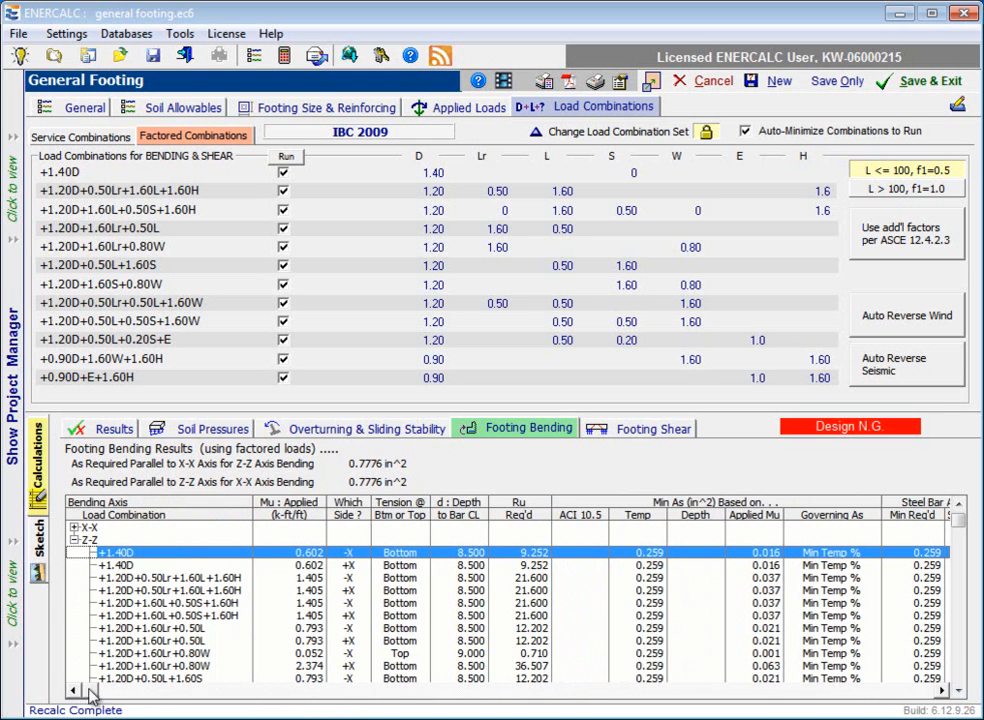
pyautogui.click(74, 541)
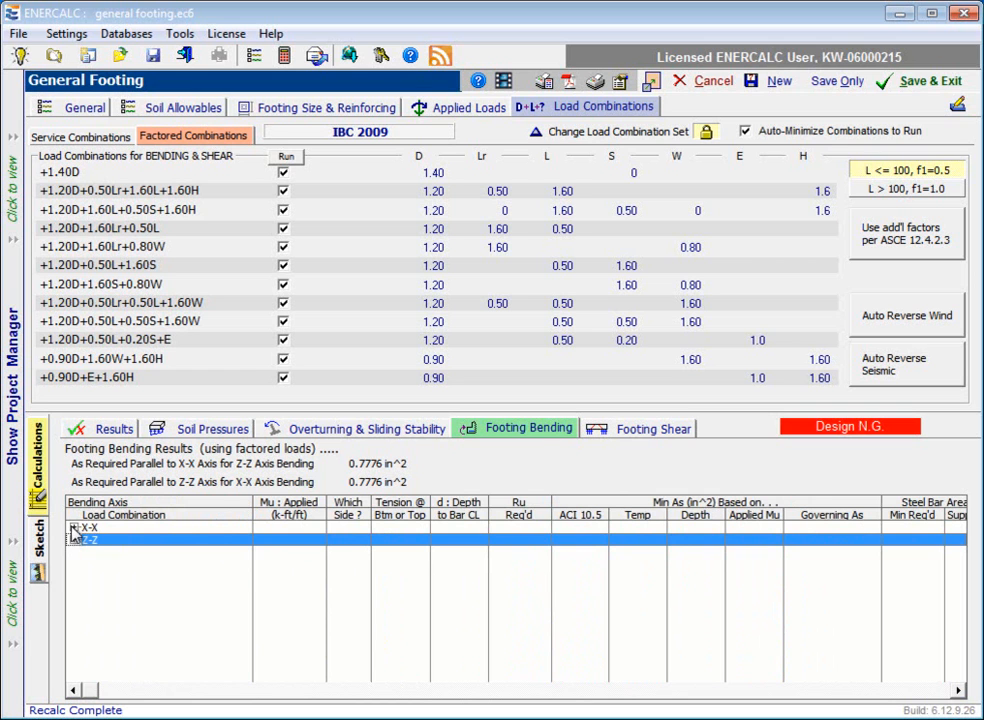
pyautogui.click(74, 527)
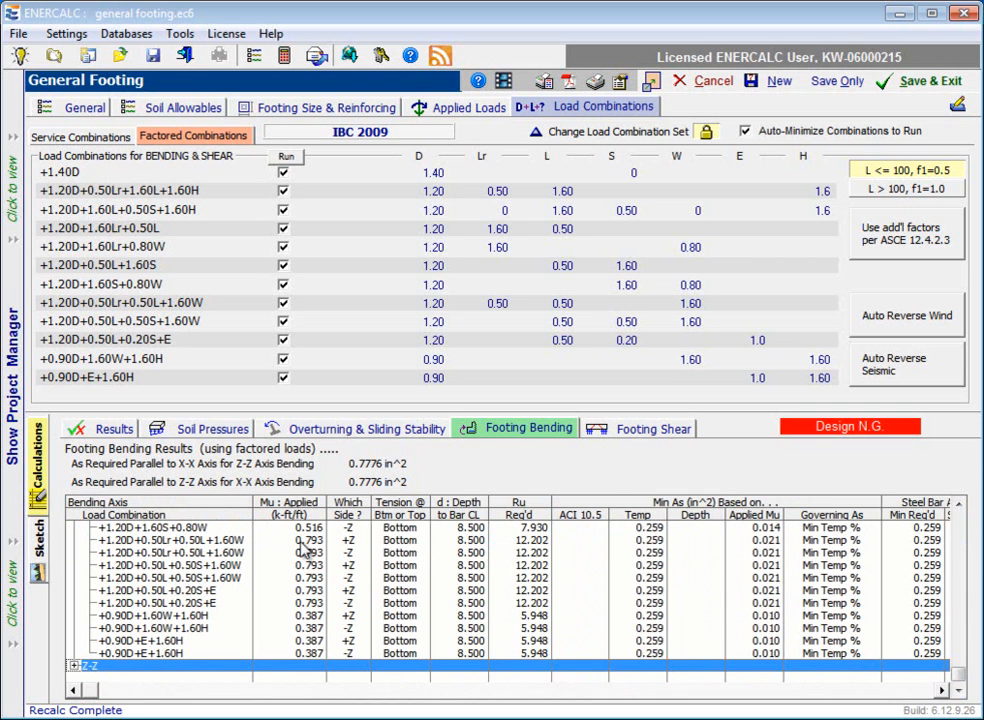
pyautogui.moveTo(956, 662); pyautogui.dragTo(968, 515)
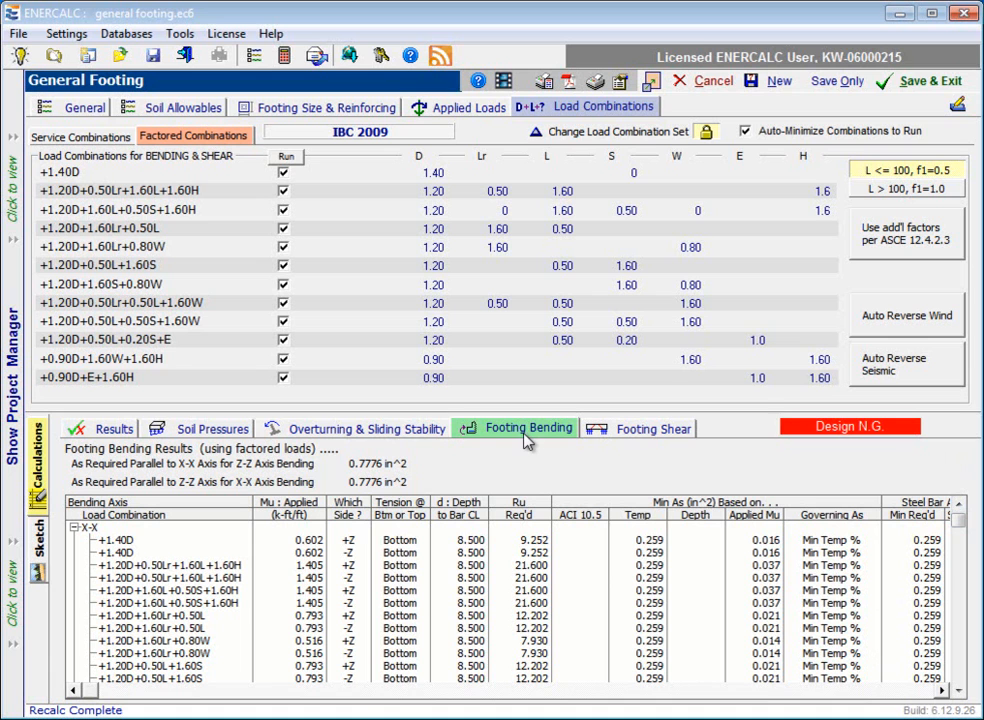
# Step: Set the footing's width parallel to X-X and length parallel to Z-Z to 6 ft, with the footing shear results in view
pyautogui.click(655, 435)
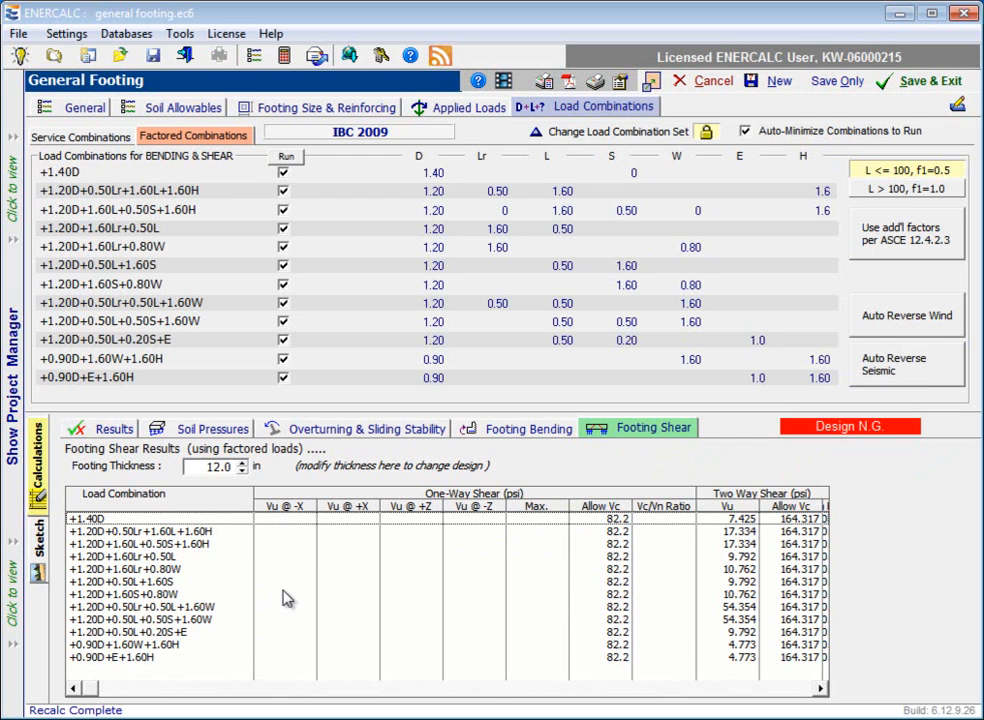
pyautogui.click(324, 110)
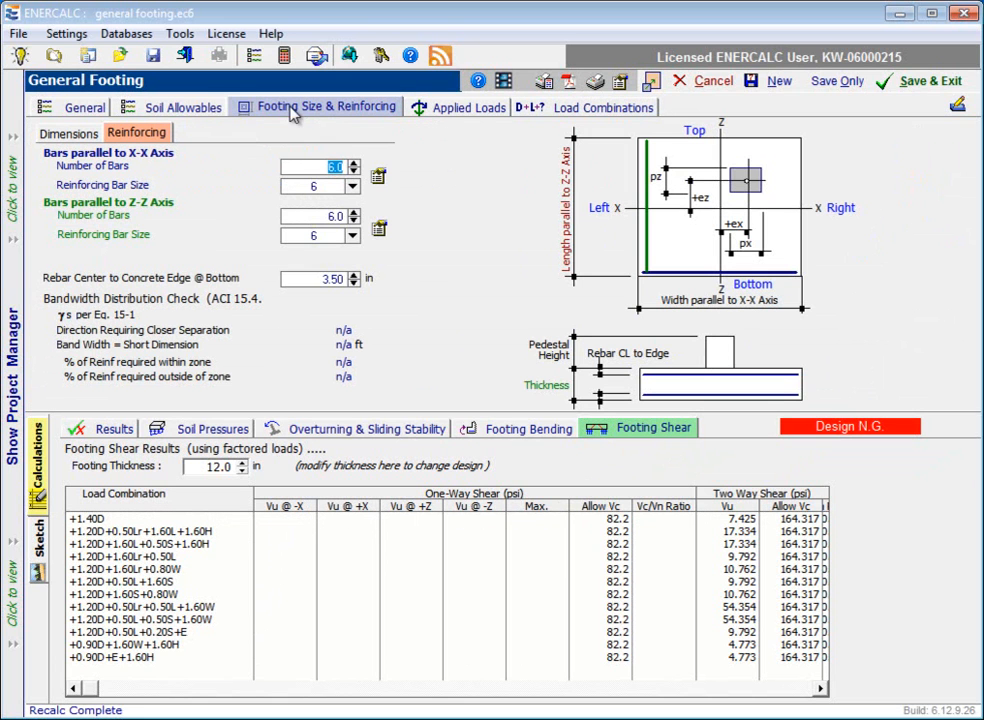
pyautogui.click(69, 135)
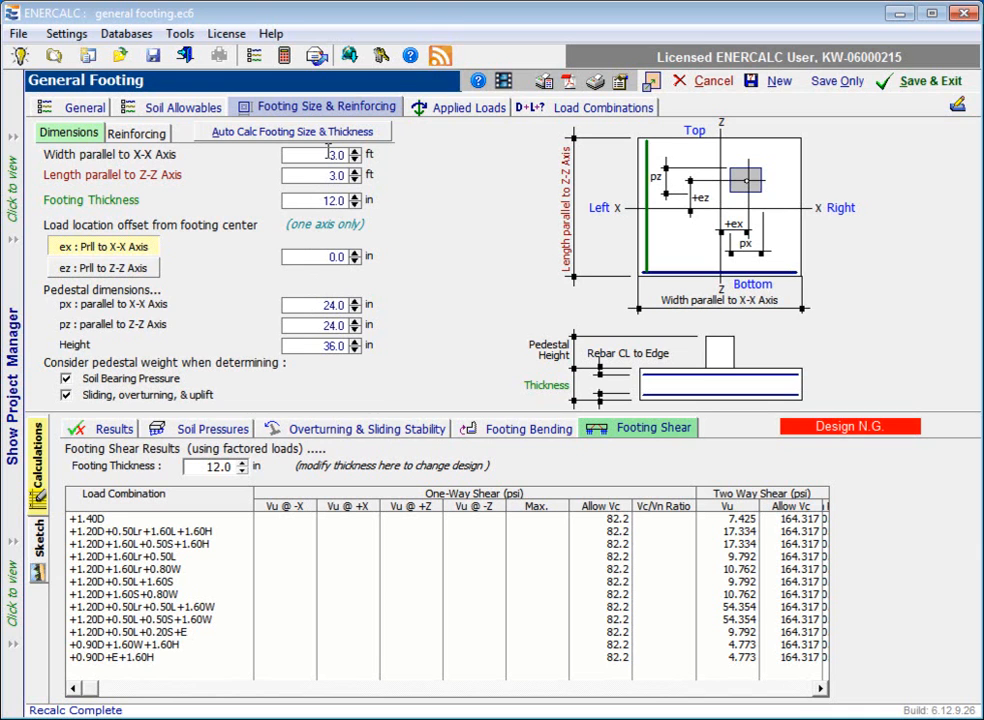
pyautogui.moveTo(328, 154); pyautogui.dragTo(335, 155)
pyautogui.write('6')
pyautogui.click(332, 175)
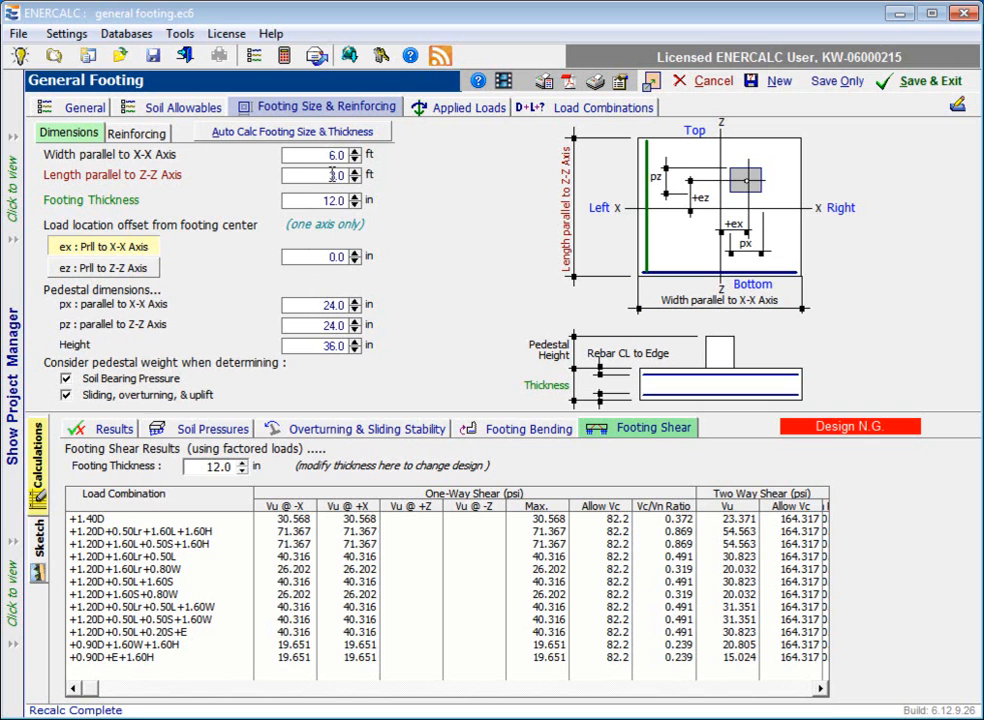
pyautogui.click(322, 200)
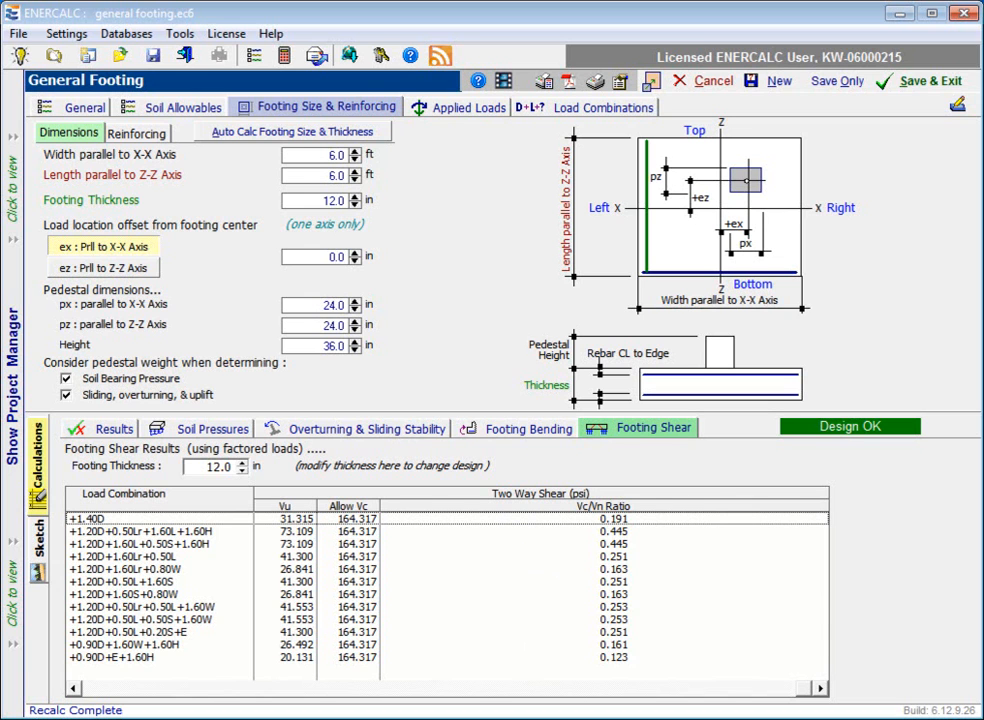
# Step: Compare the one-way and two-way shear stresses and Vc/Vn ratios for the factored load combinations
pyautogui.click(76, 689)
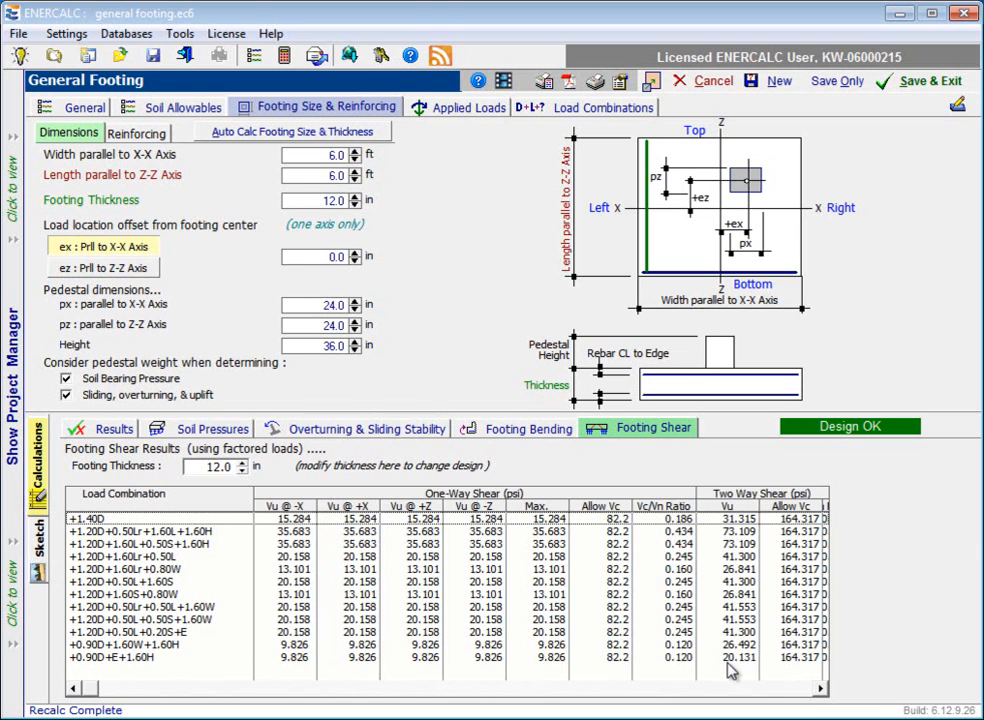
pyautogui.click(820, 689)
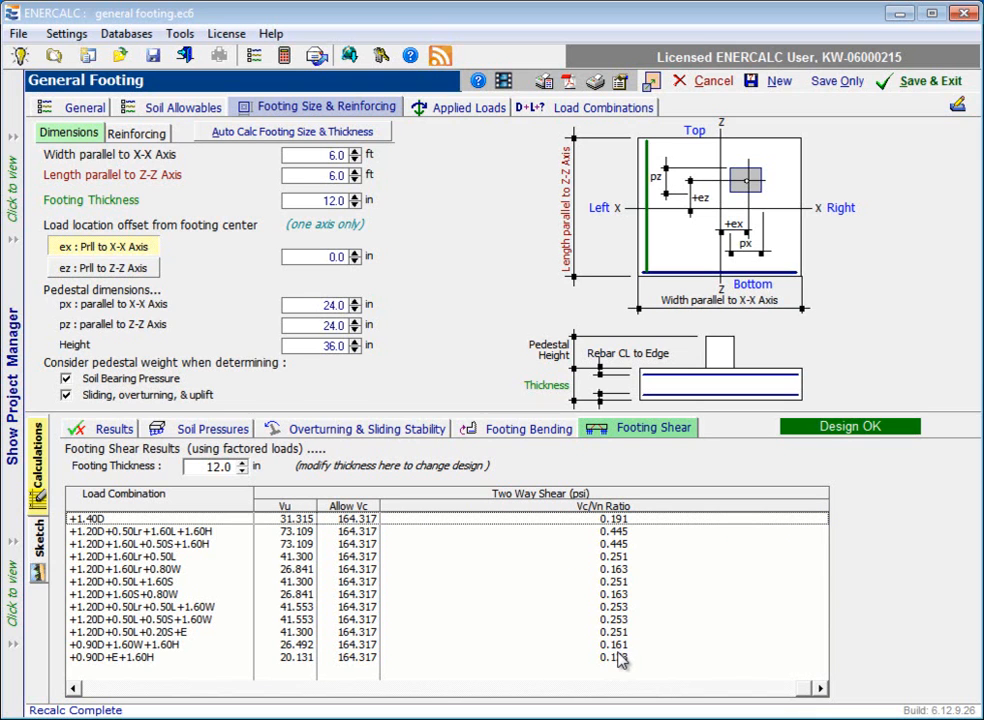
pyautogui.click(74, 689)
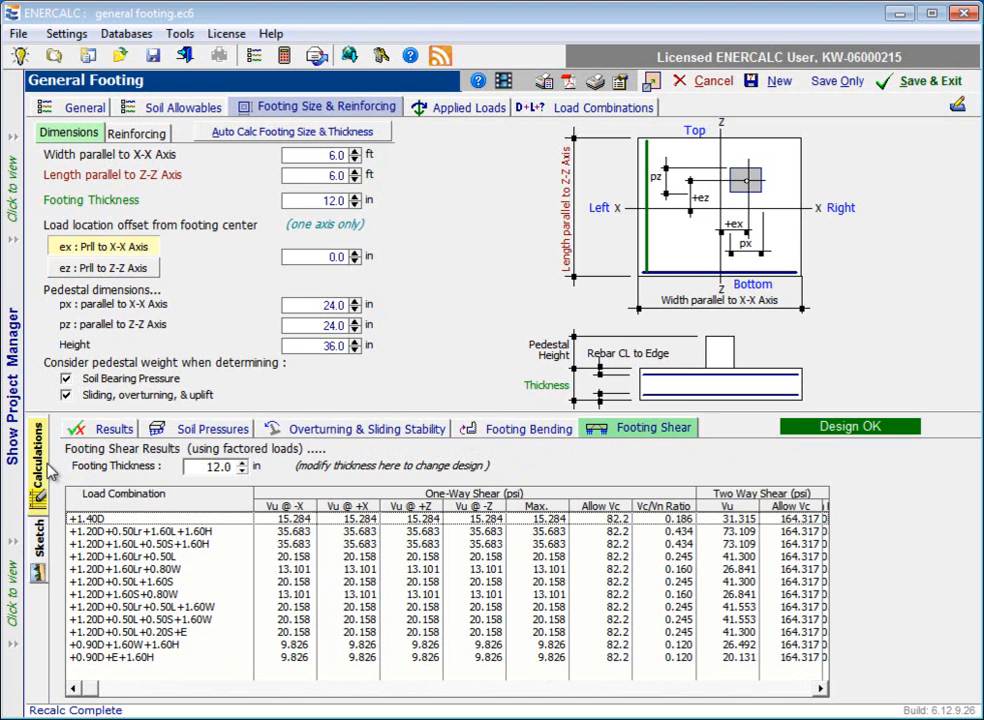
# Step: View the footing's plan and section sketches, and check the summary of design results with governing load combinations
pyautogui.click(40, 545)
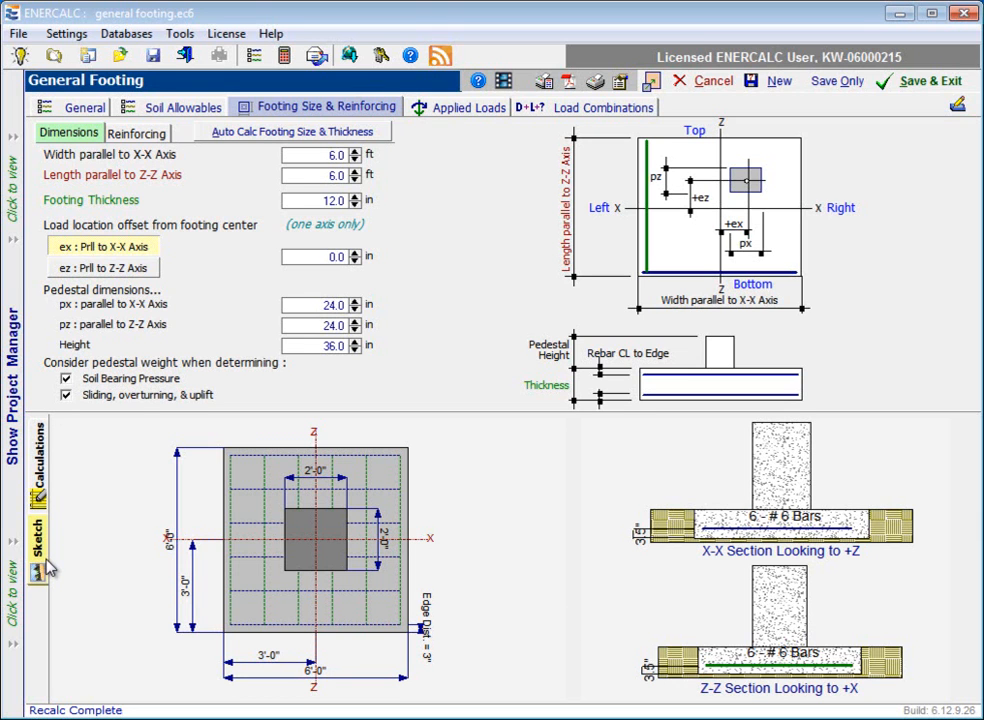
pyautogui.click(44, 485)
pyautogui.click(106, 430)
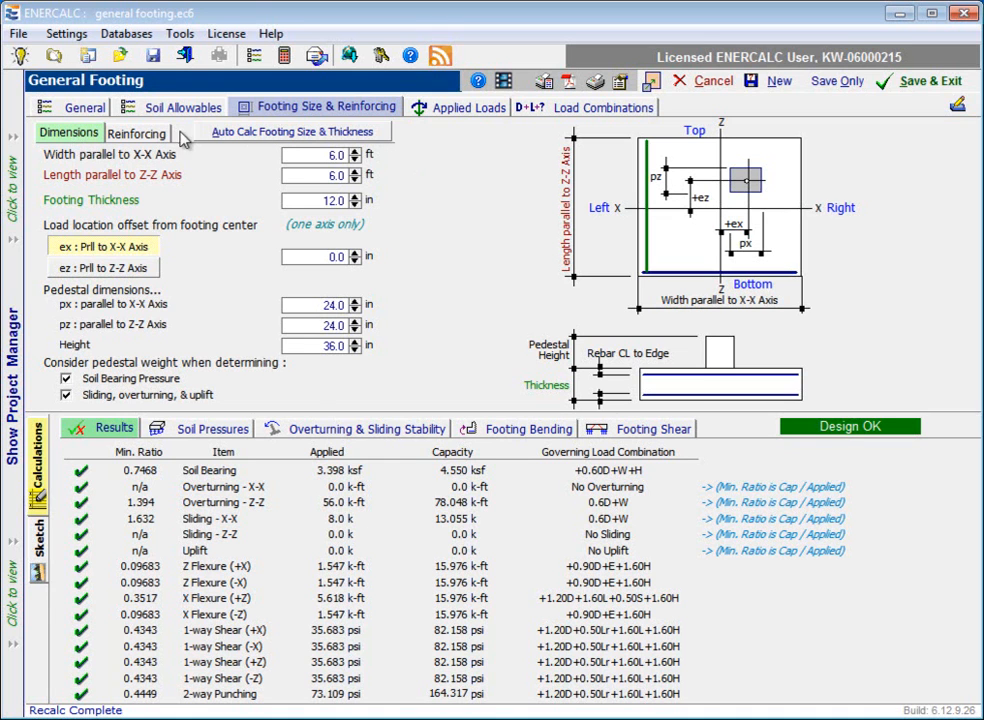
# Step: Auto-calculate the footing size and thickness for a square footing
pyautogui.click(344, 139)
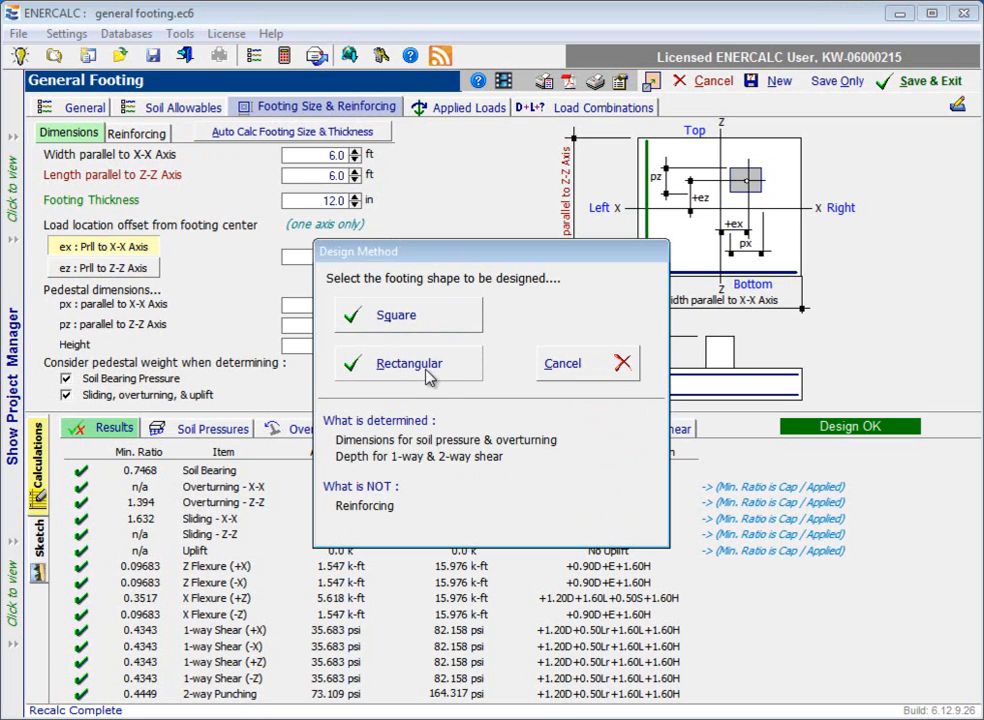
pyautogui.click(405, 320)
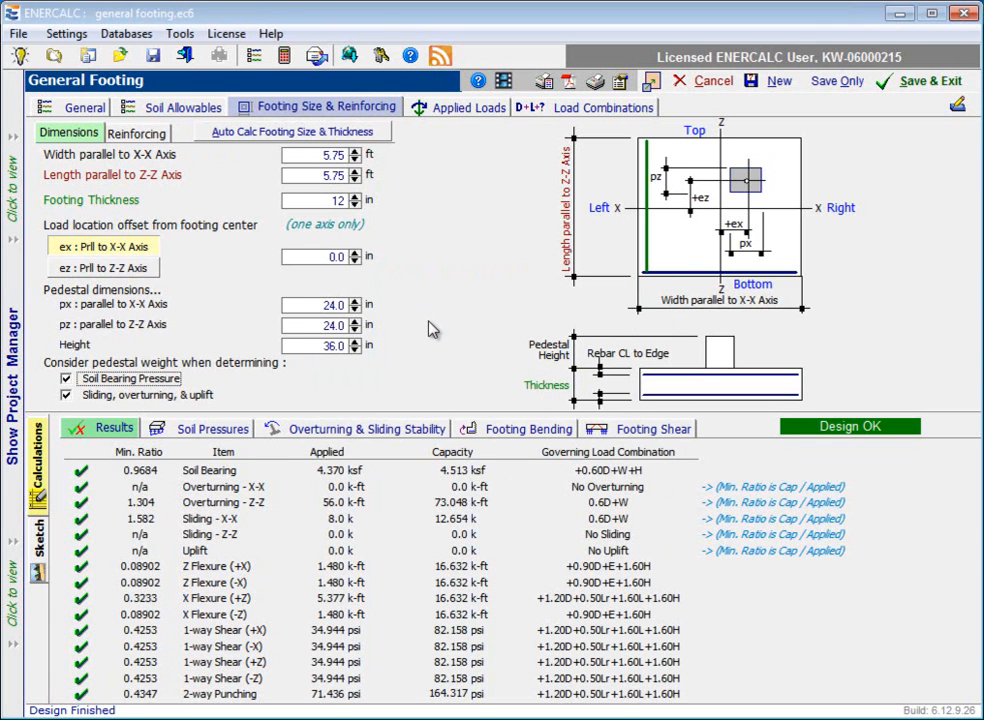
pyautogui.click(325, 133)
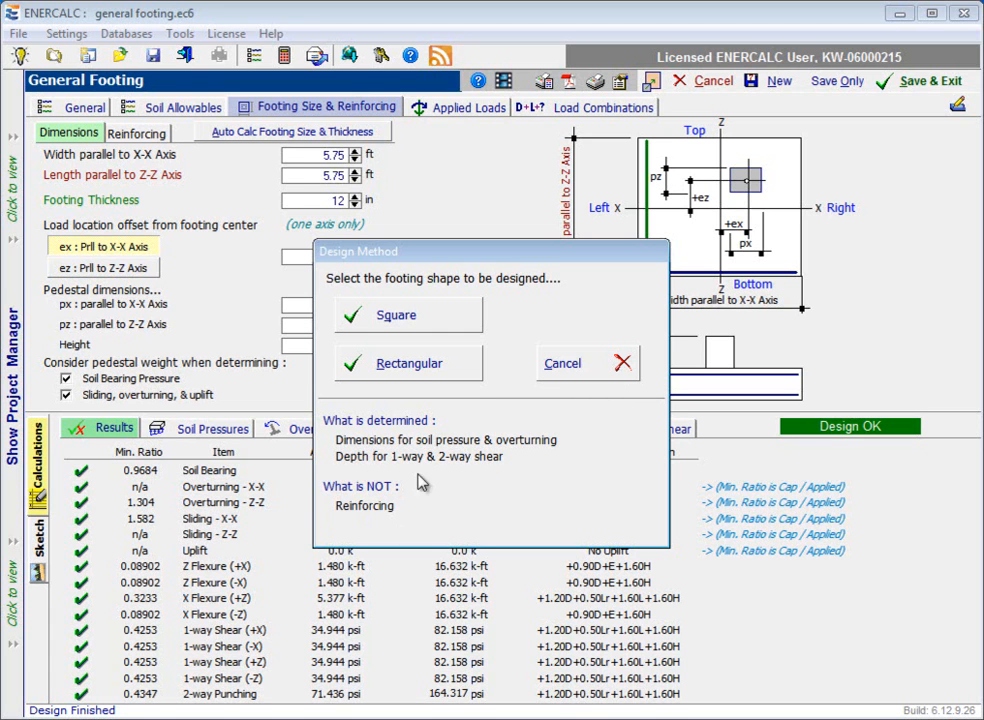
pyautogui.click(581, 366)
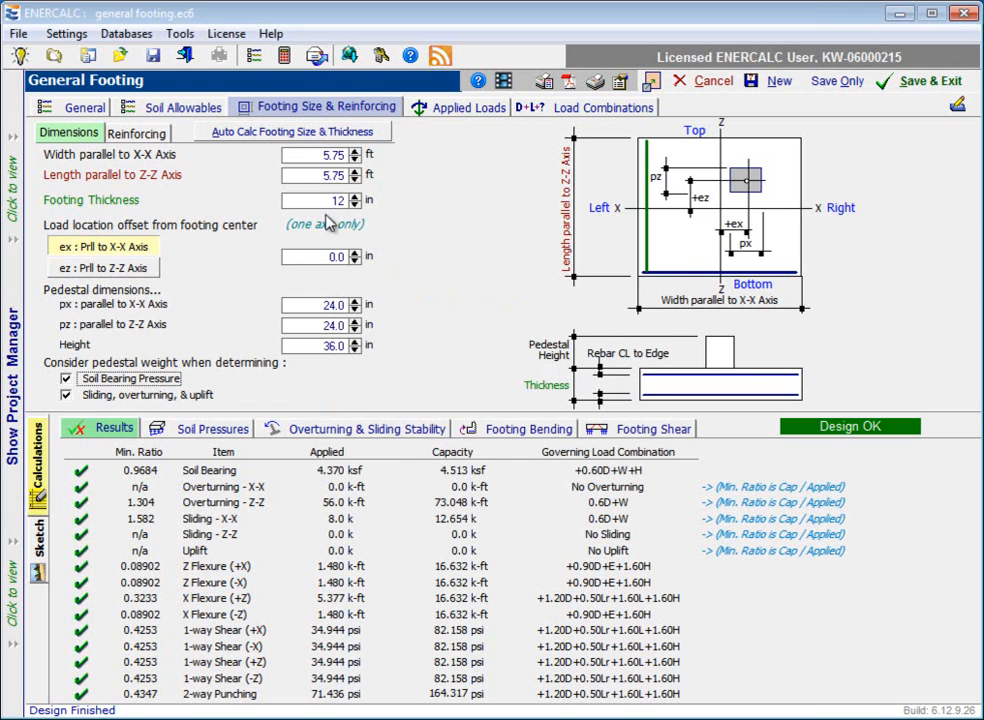
# Step: Set the footing thickness to 18 in and its width and length to 6 ft
pyautogui.click(318, 155)
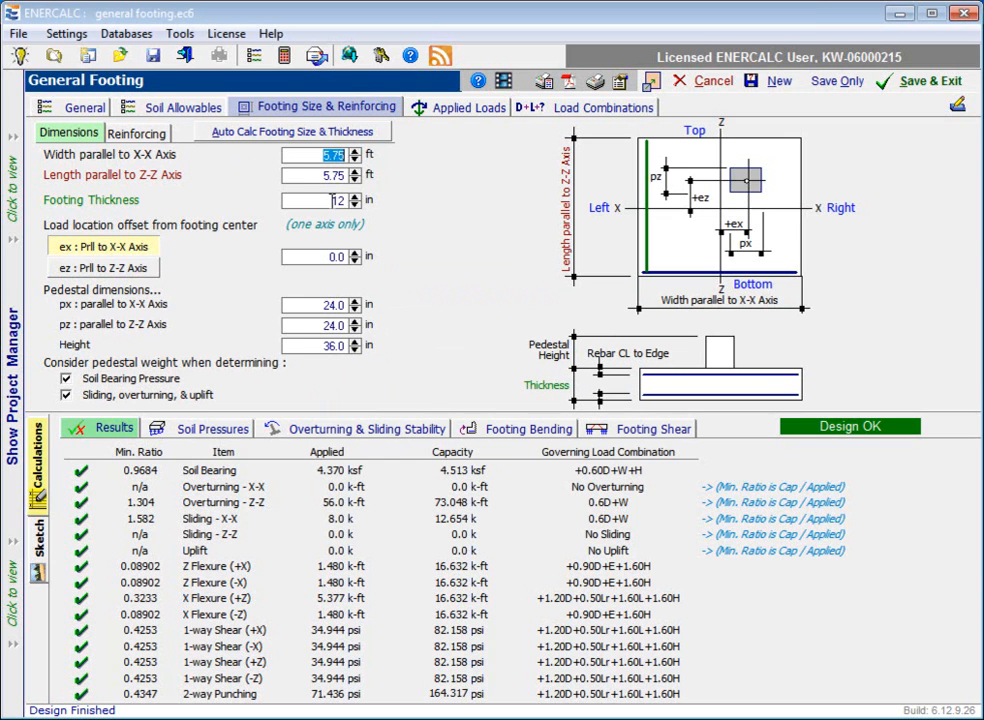
pyautogui.press('Tab')
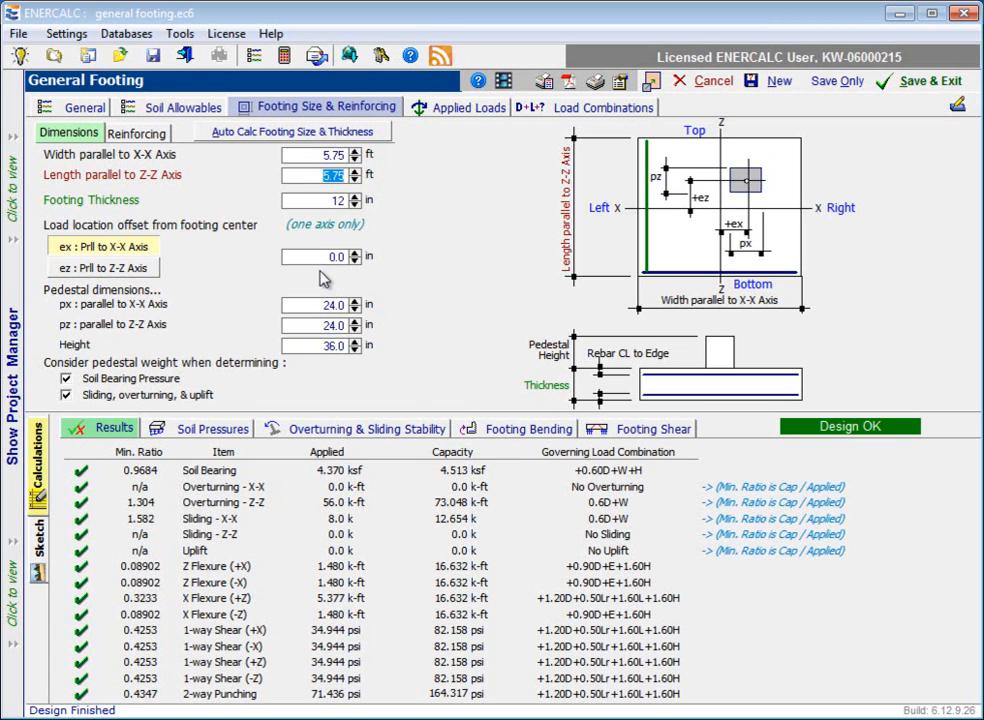
pyautogui.click(356, 197)
pyautogui.click(356, 197)
pyautogui.click(356, 197)
pyautogui.click(356, 197)
pyautogui.click(356, 197)
pyautogui.click(356, 197)
pyautogui.click(356, 197)
pyautogui.click(356, 197)
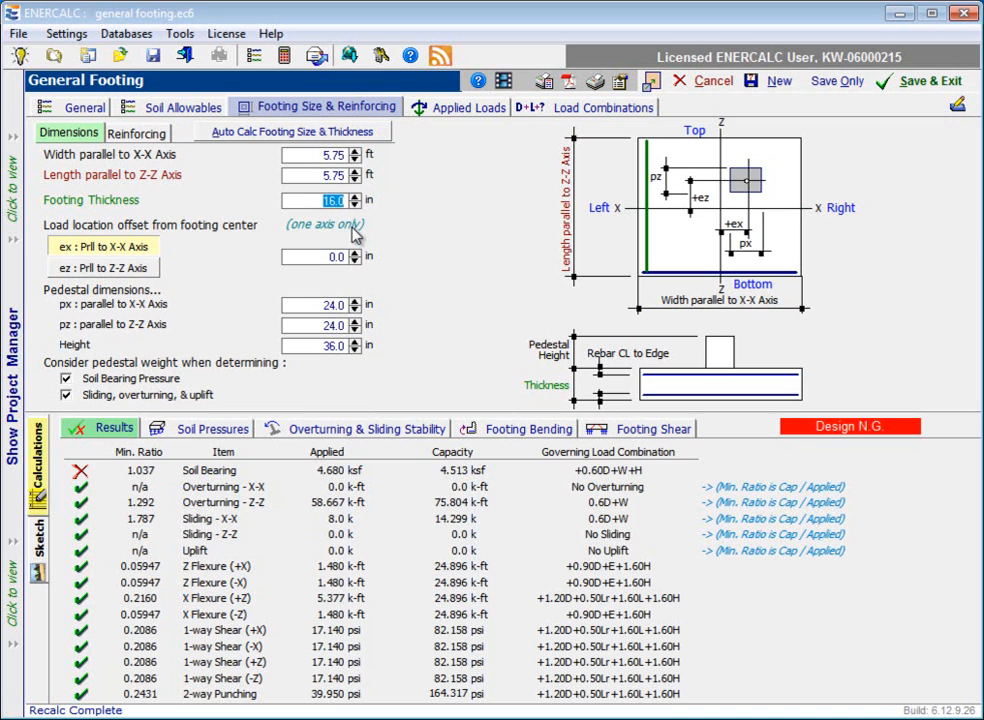
pyautogui.click(356, 197)
pyautogui.click(356, 197)
pyautogui.click(356, 197)
pyautogui.click(356, 197)
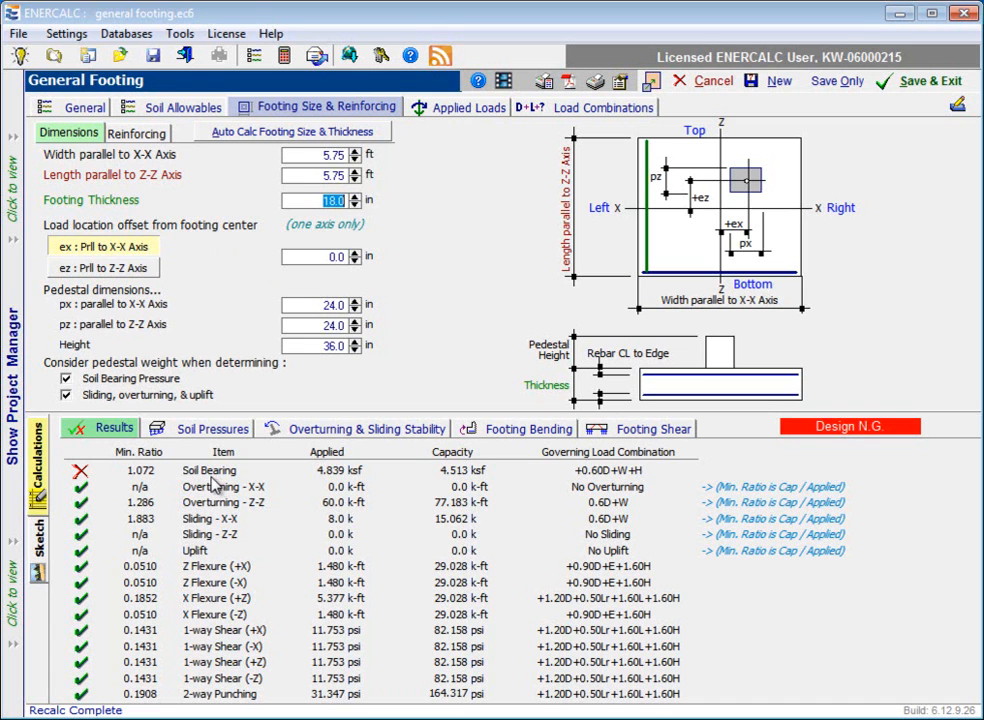
pyautogui.click(354, 152)
pyautogui.click(354, 171)
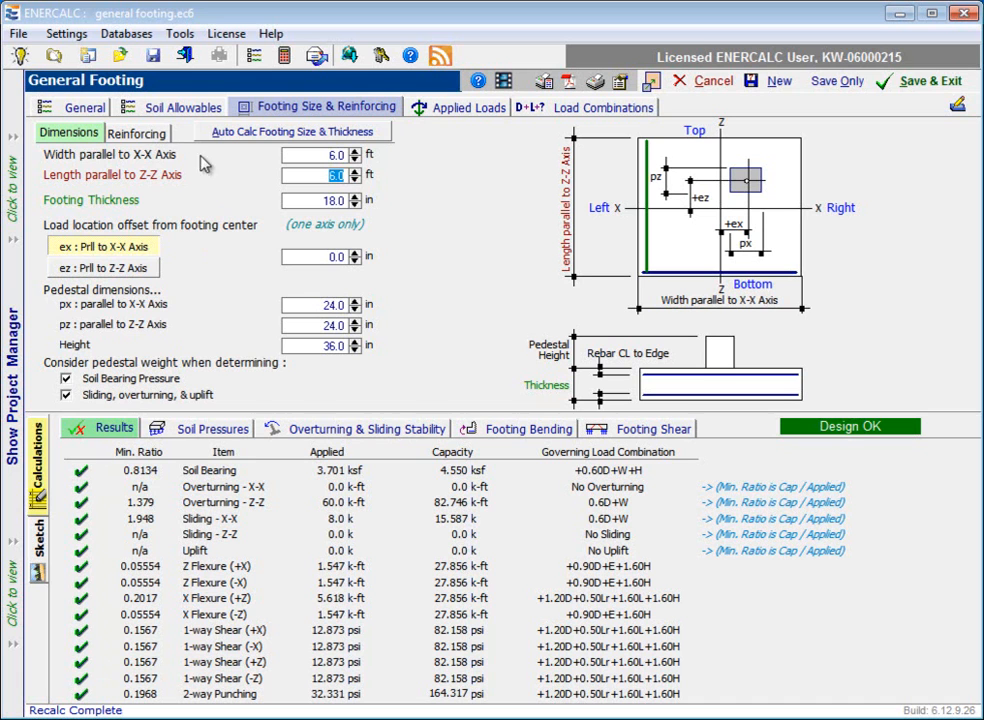
# Step: Open the rebar list for the bars parallel to X-X and limit it to bar sizes 5 through 8 with at most 6 bars in a group
pyautogui.click(137, 136)
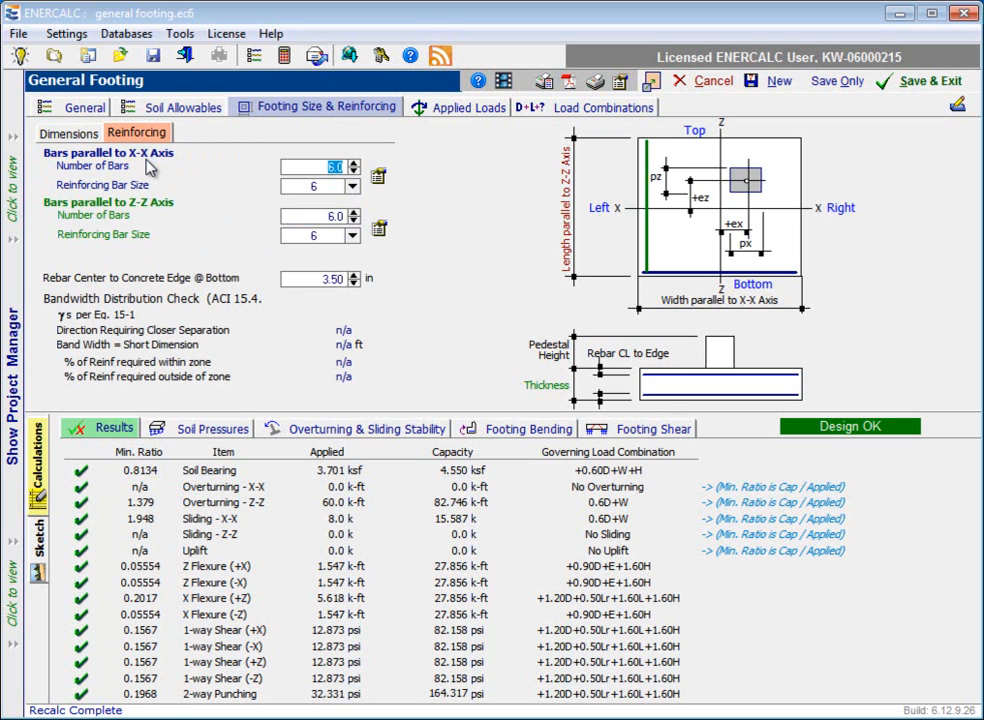
pyautogui.click(546, 430)
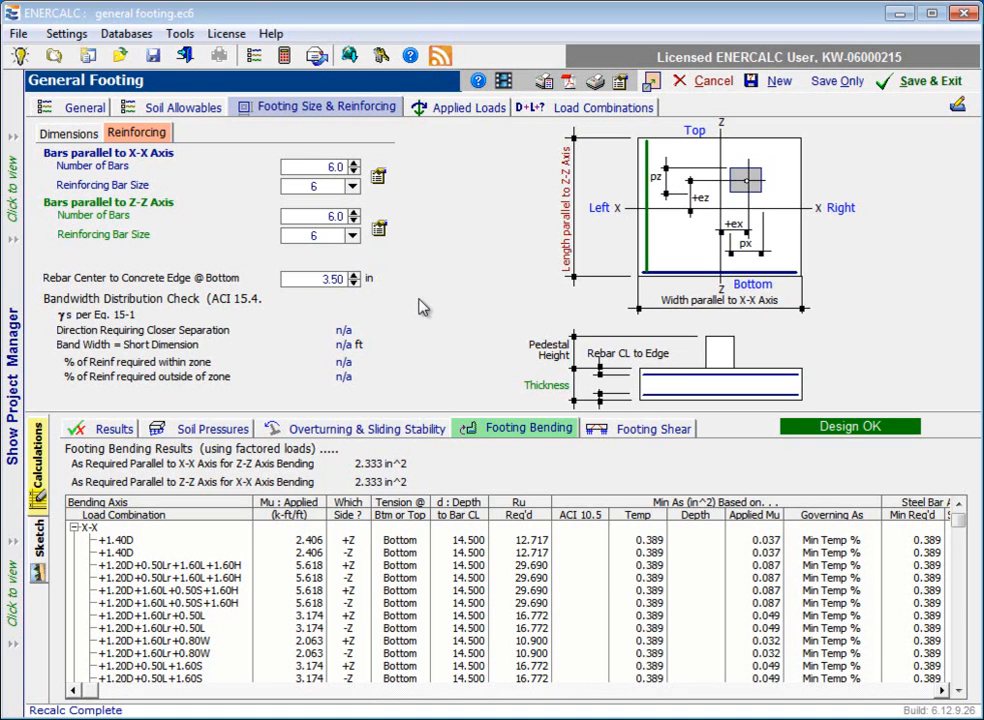
pyautogui.click(379, 177)
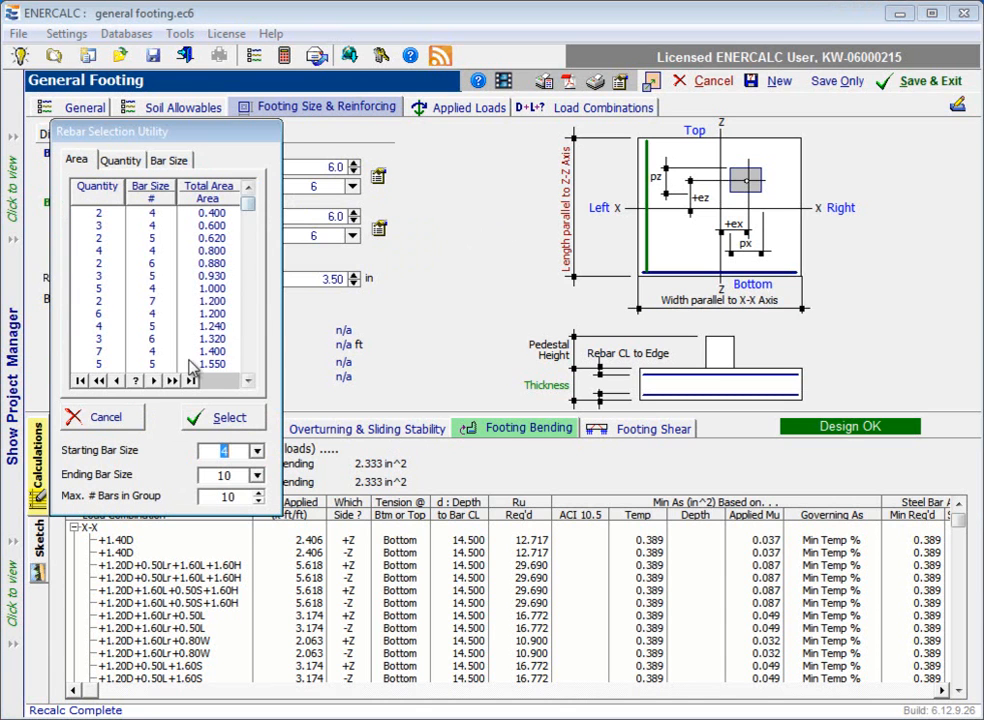
pyautogui.click(256, 451)
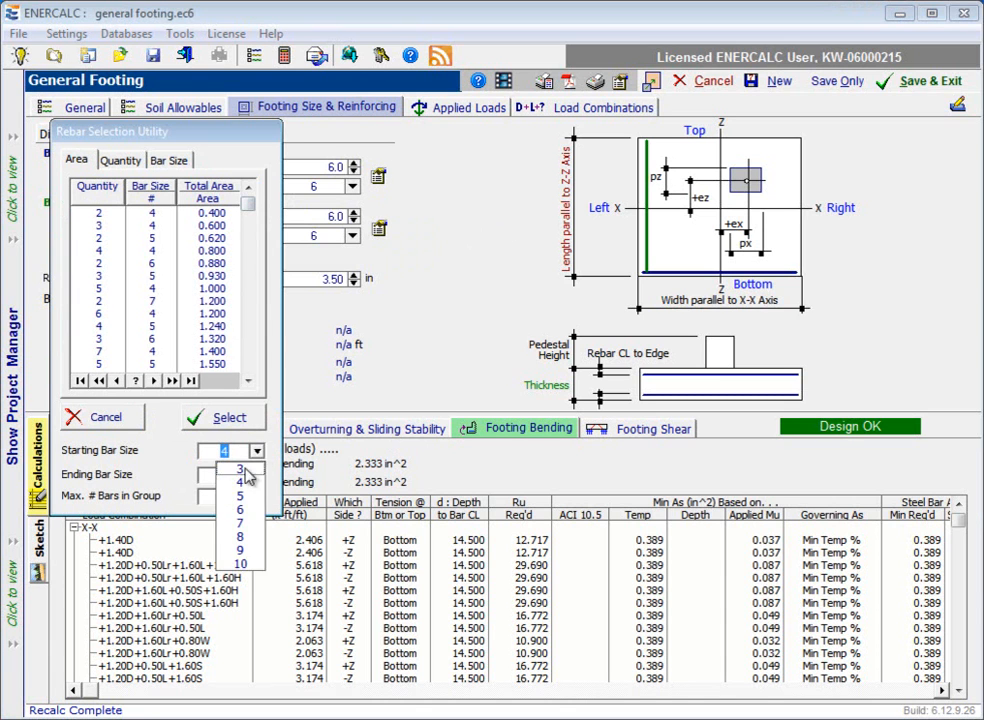
pyautogui.click(242, 497)
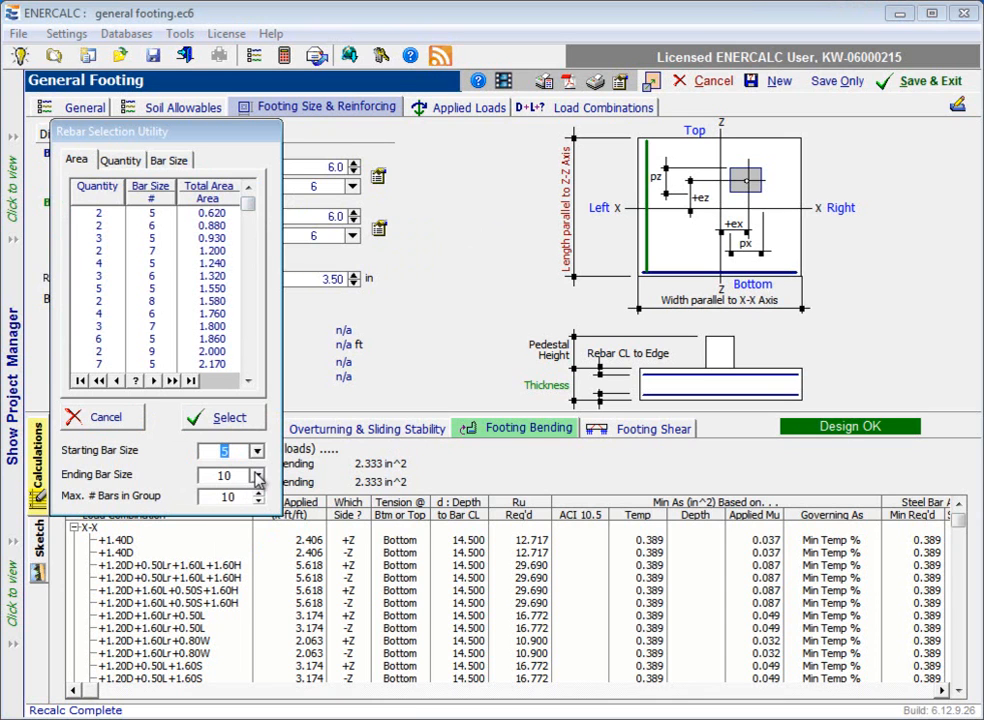
pyautogui.click(257, 477)
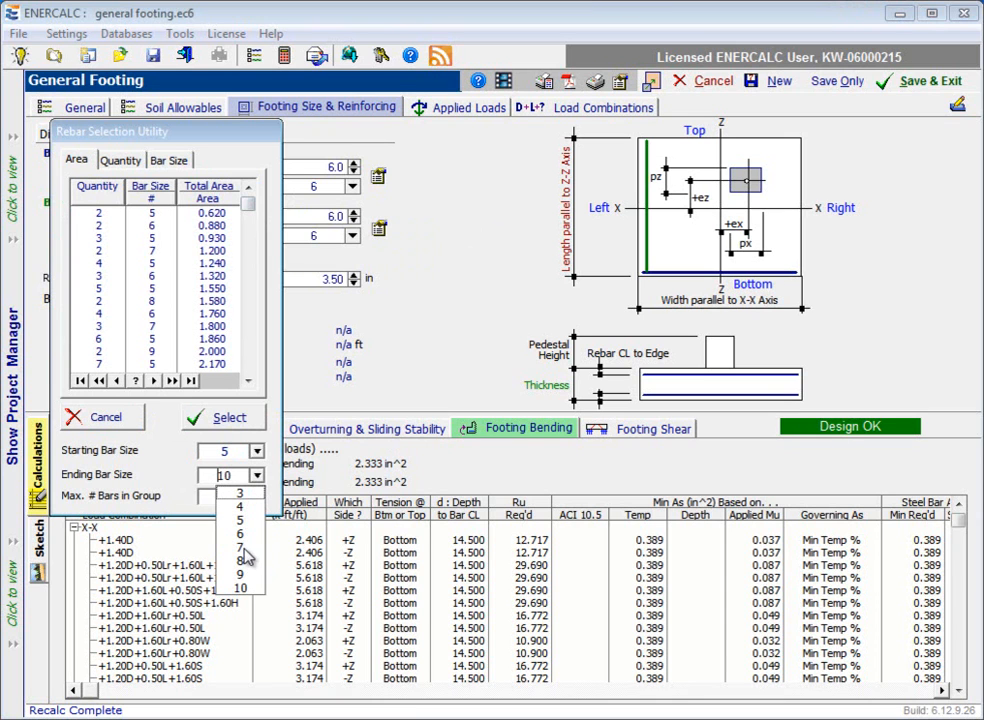
pyautogui.click(246, 561)
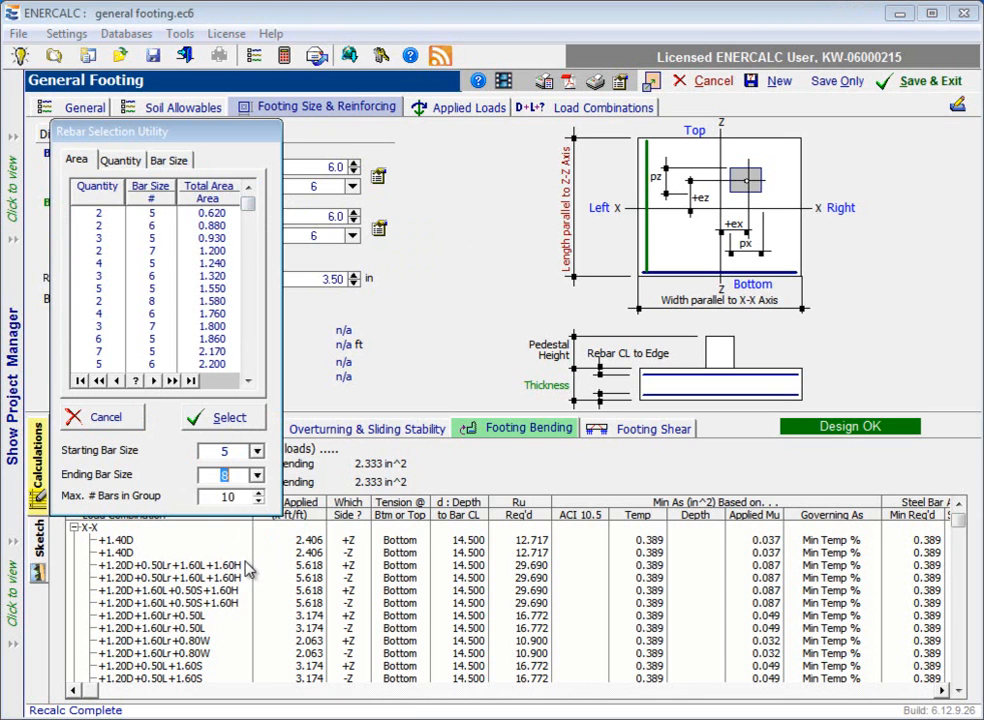
pyautogui.click(260, 503)
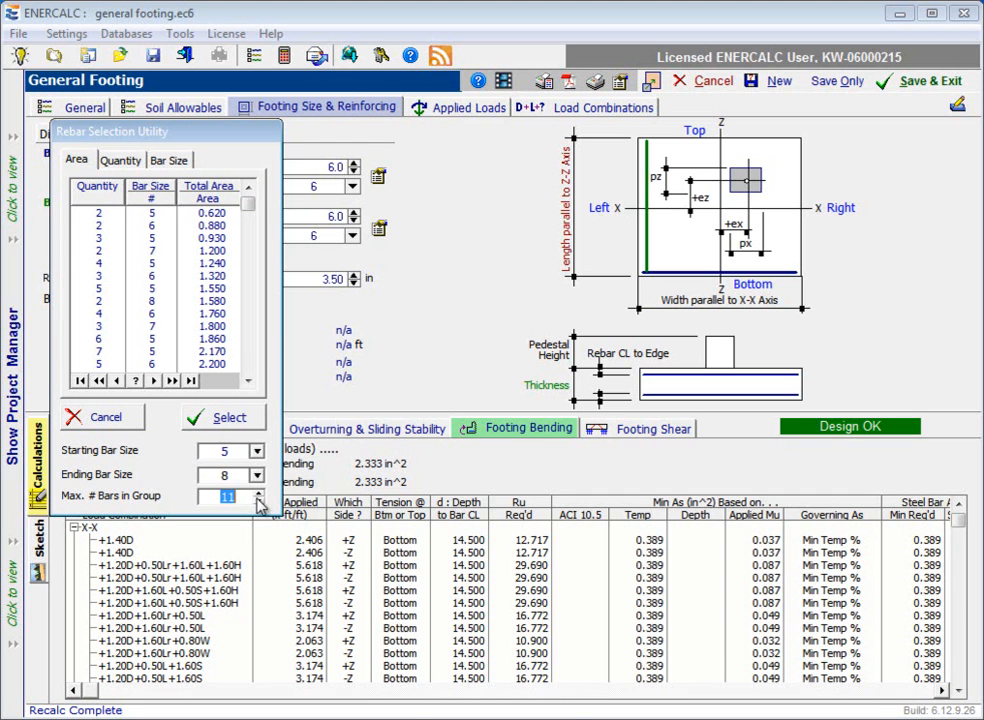
pyautogui.click(259, 508)
pyautogui.click(259, 508)
pyautogui.click(259, 508)
pyautogui.click(259, 508)
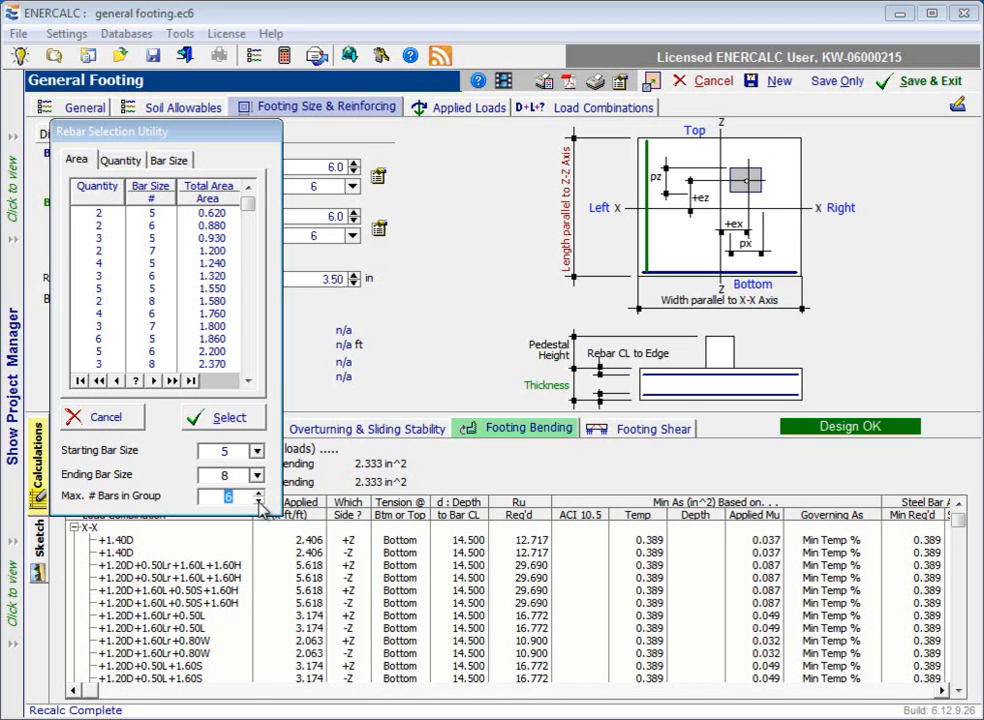
# Step: Examine the combinations of quantity, bar size and total area in the rebar list down to its end
pyautogui.click(249, 382)
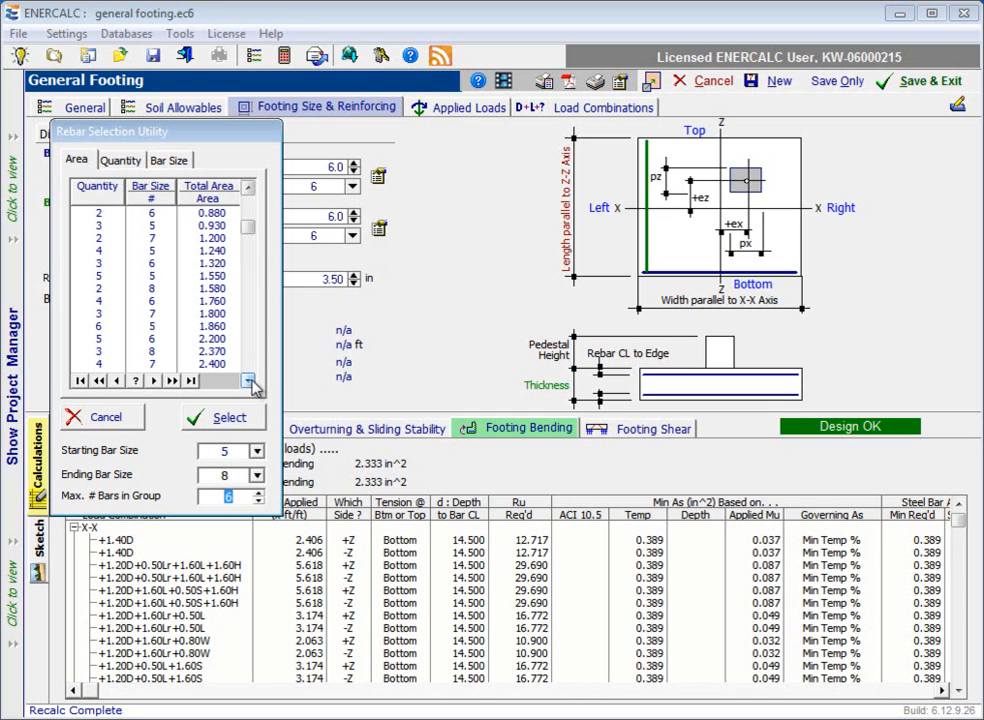
pyautogui.click(249, 382)
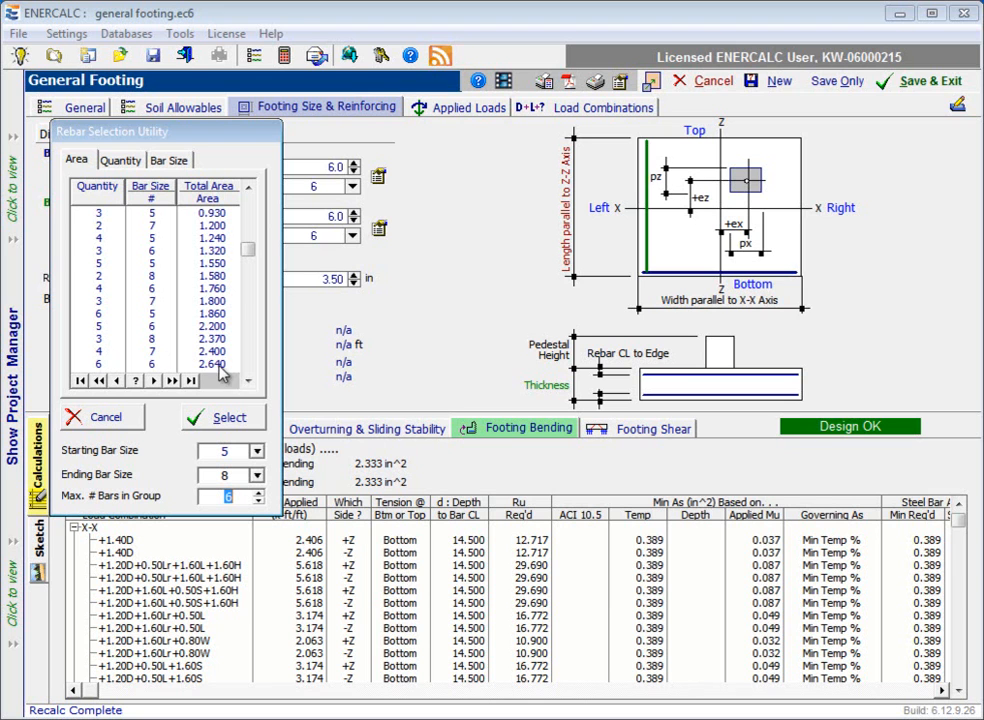
pyautogui.click(248, 381)
pyautogui.click(248, 382)
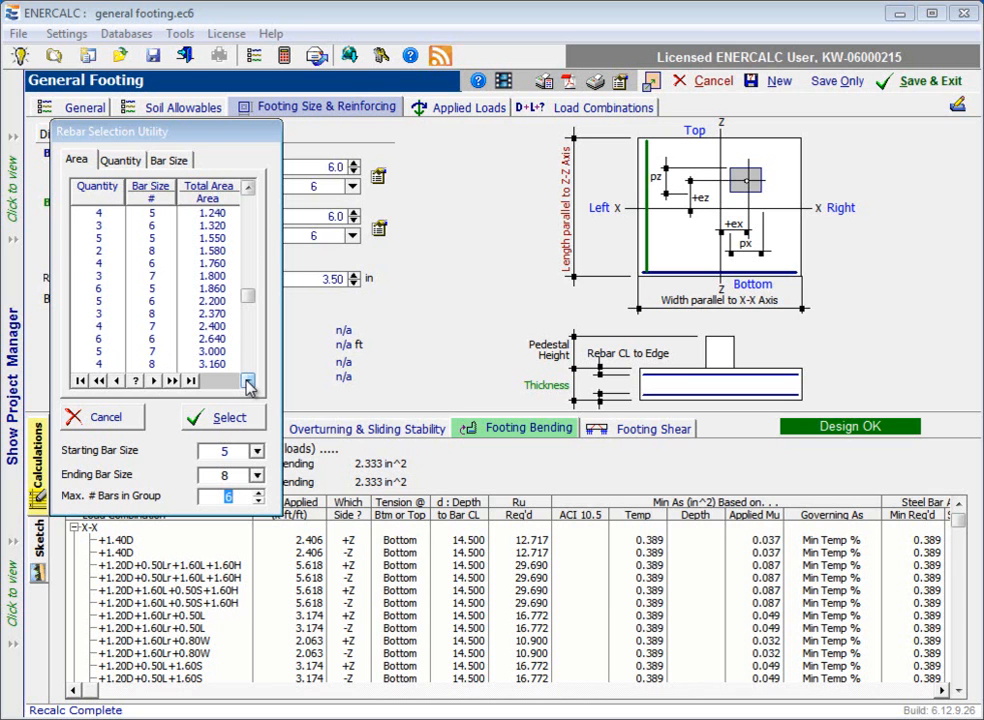
pyautogui.click(248, 382)
pyautogui.click(248, 382)
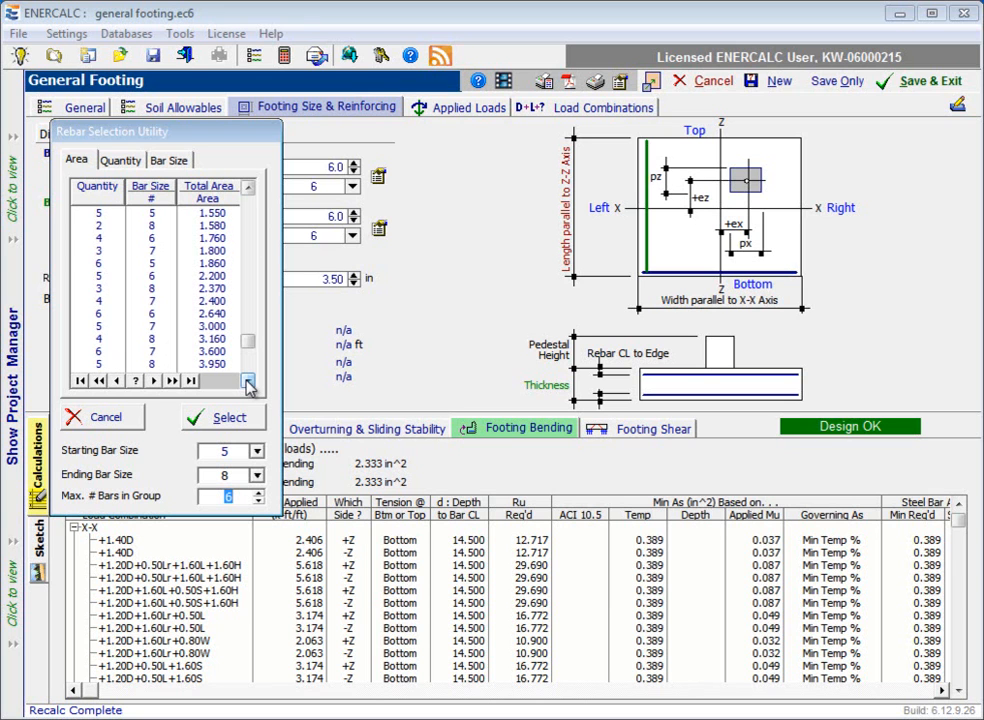
pyautogui.click(248, 382)
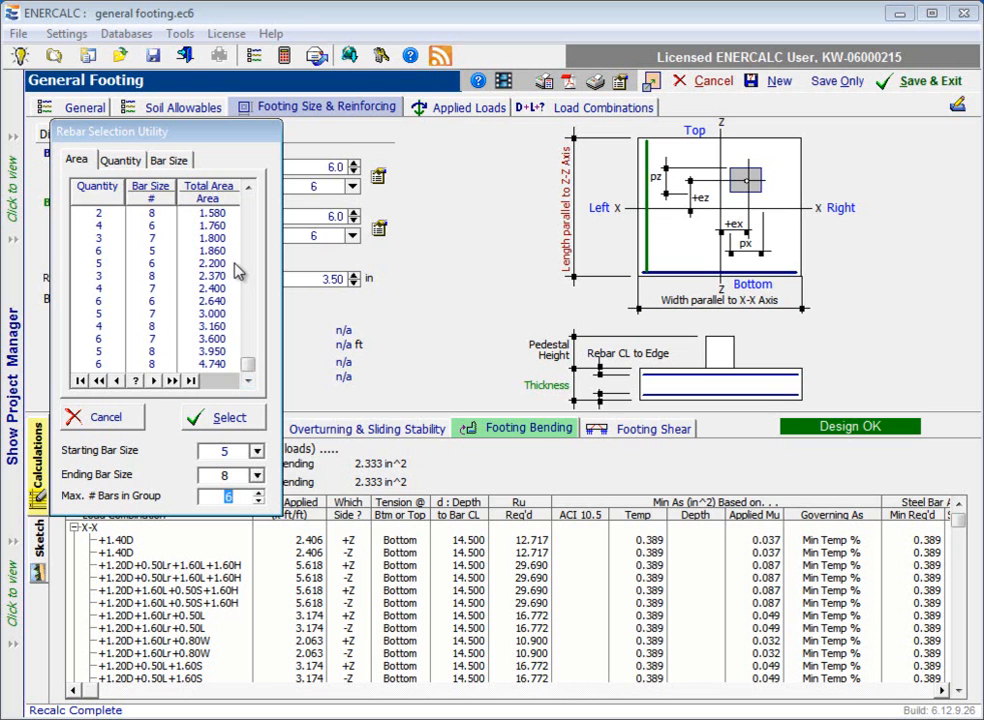
# Step: Narrow the rebar list to an ending bar size of 6 and choose the group of six #6 bars
pyautogui.click(257, 452)
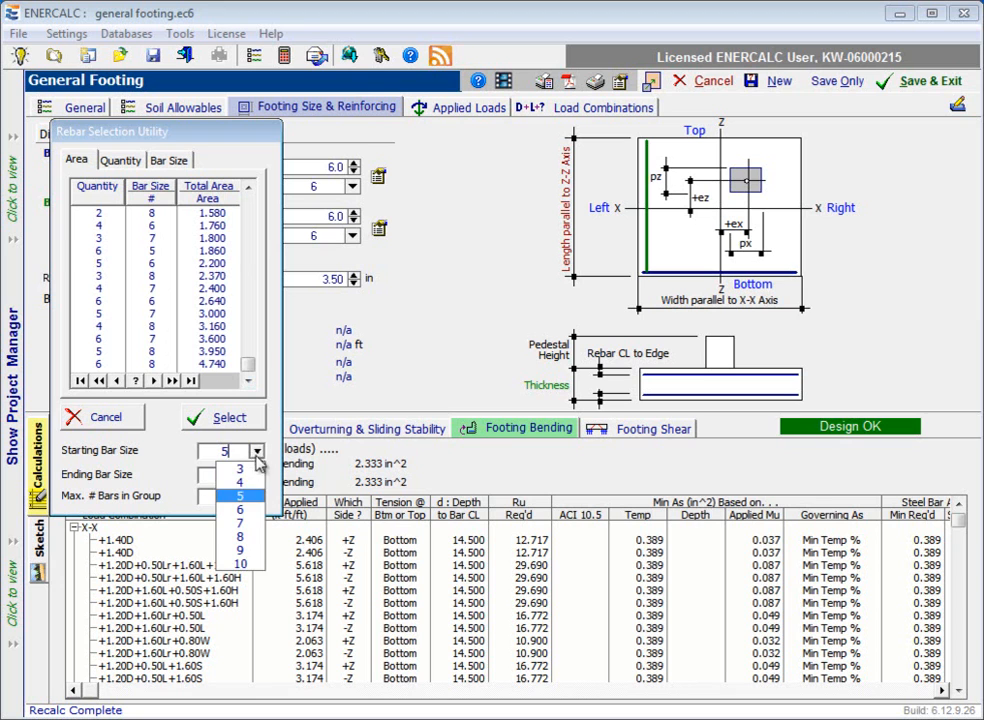
pyautogui.click(257, 453)
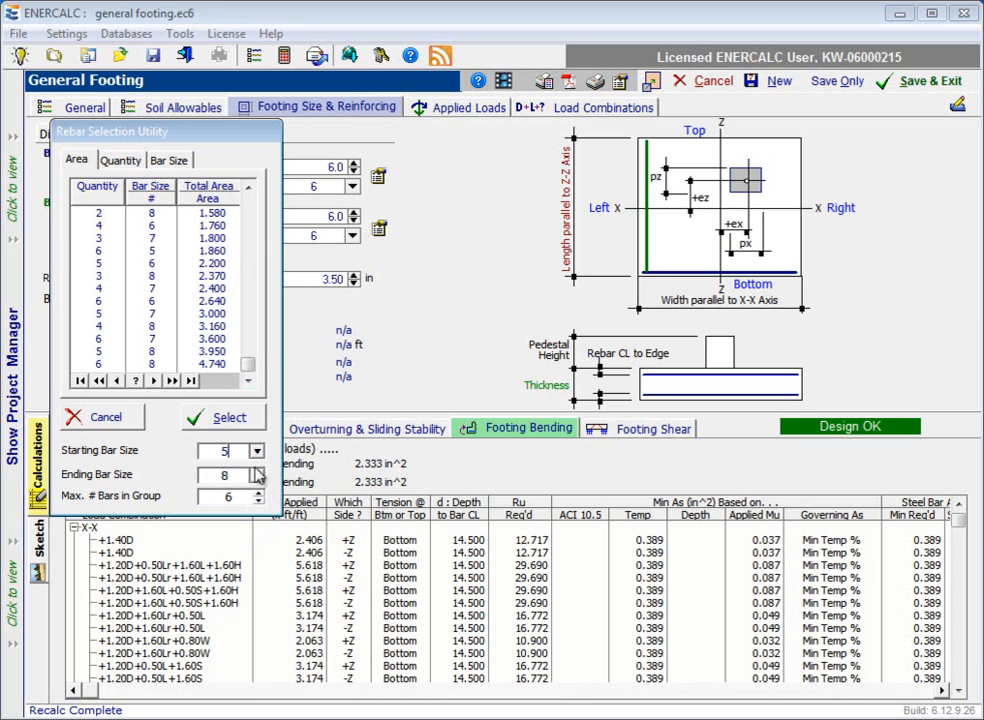
pyautogui.click(257, 475)
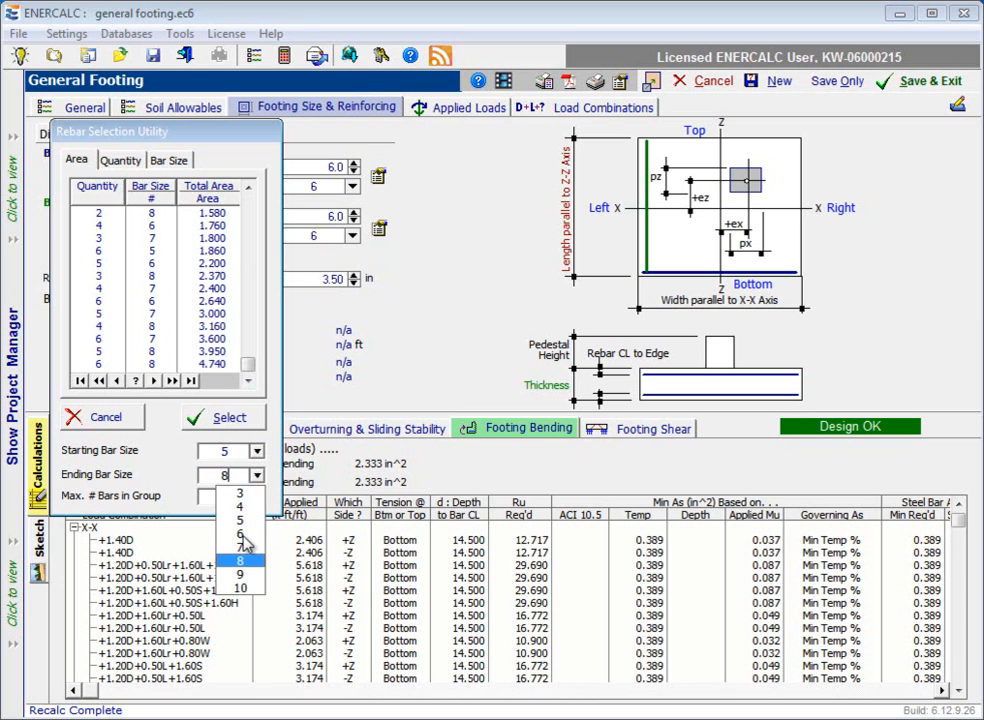
pyautogui.click(241, 536)
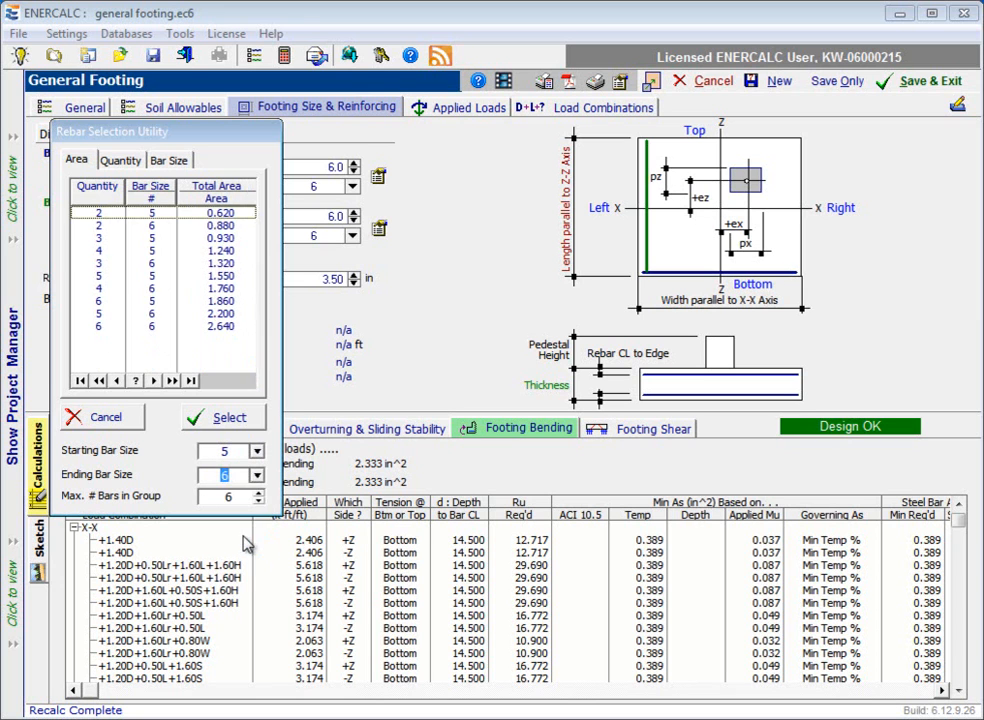
pyautogui.click(84, 328)
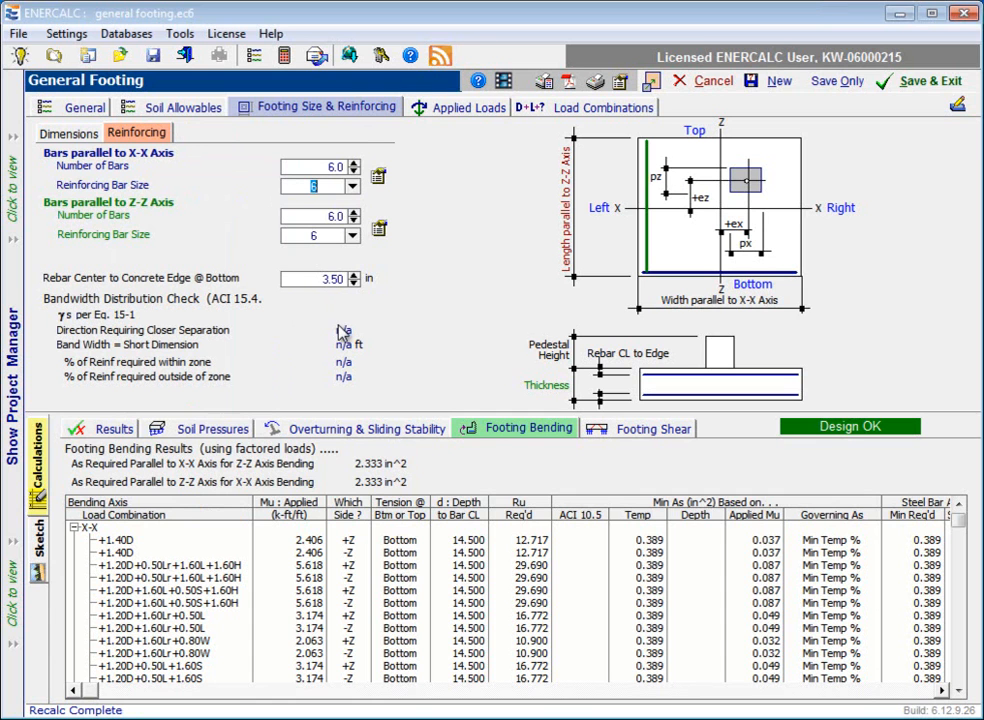
# Step: Check the design results summary, and view the rebar list for the bars parallel to Z-Z without picking a group
pyautogui.click(112, 430)
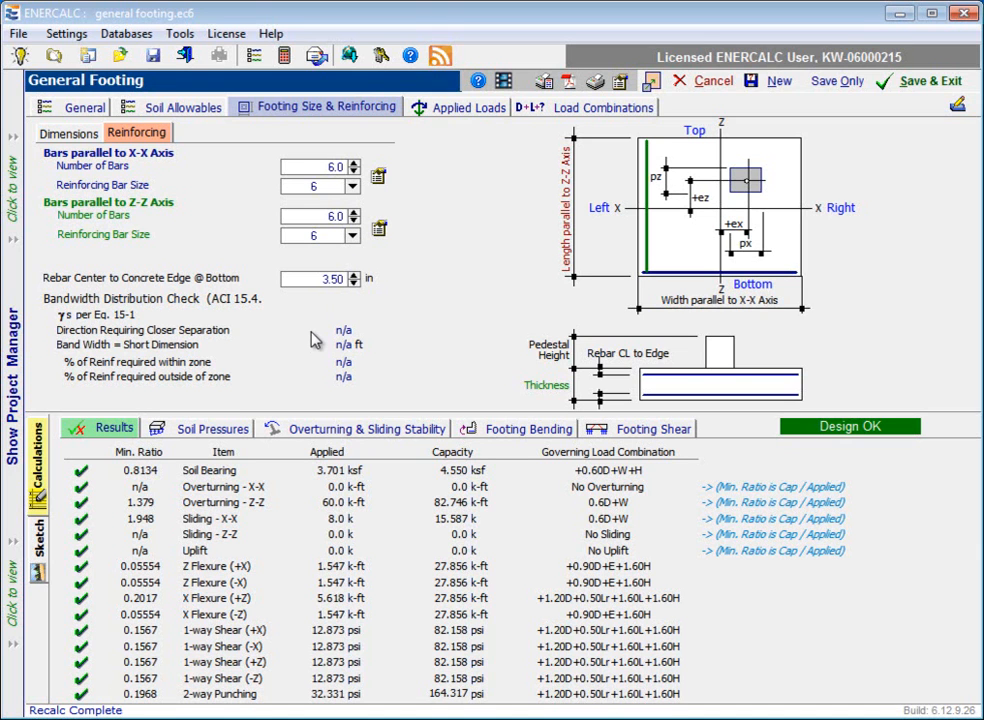
pyautogui.click(380, 229)
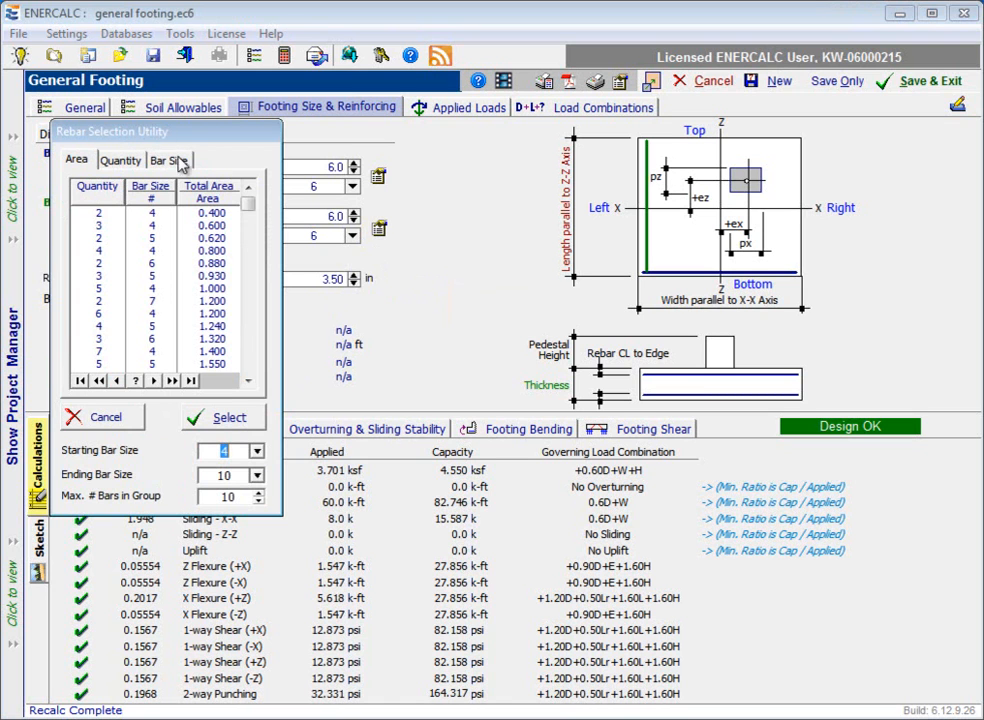
pyautogui.click(75, 416)
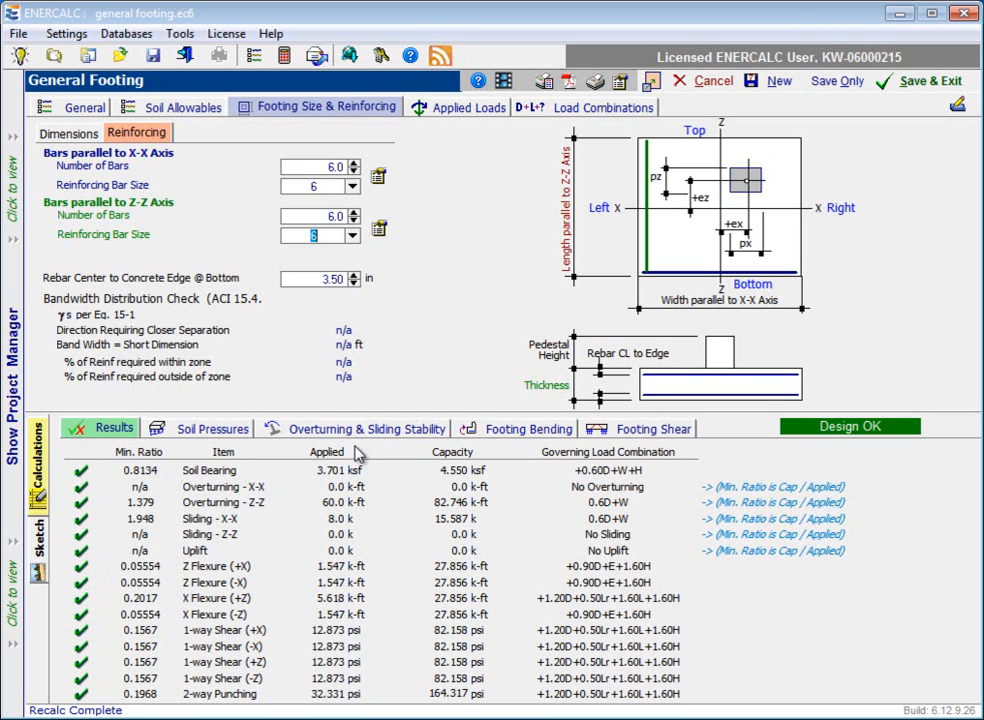
pyautogui.click(115, 517)
# Step: Collapse the X-X group in the footing bending results and look through the Z-Z load combinations for tension at the top
pyautogui.click(510, 430)
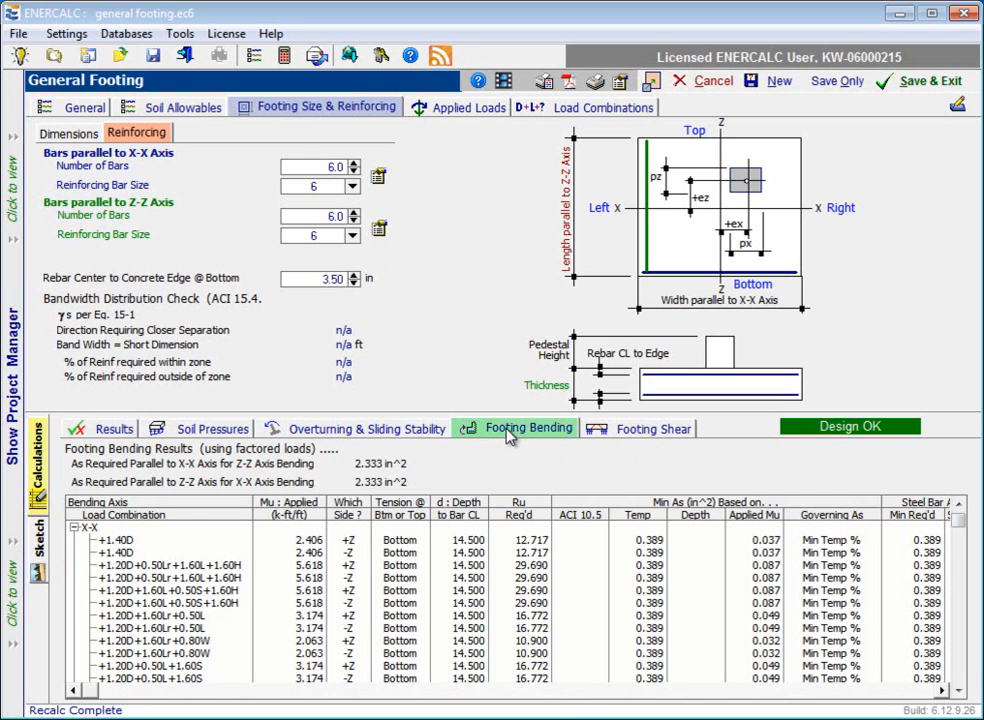
pyautogui.click(73, 528)
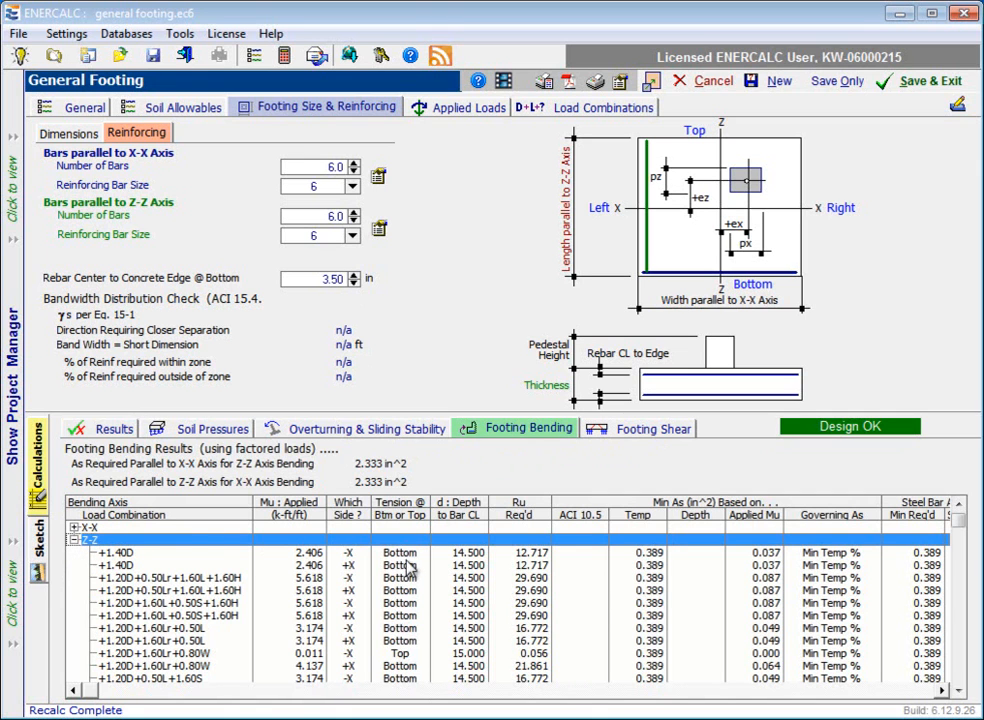
pyautogui.click(400, 655)
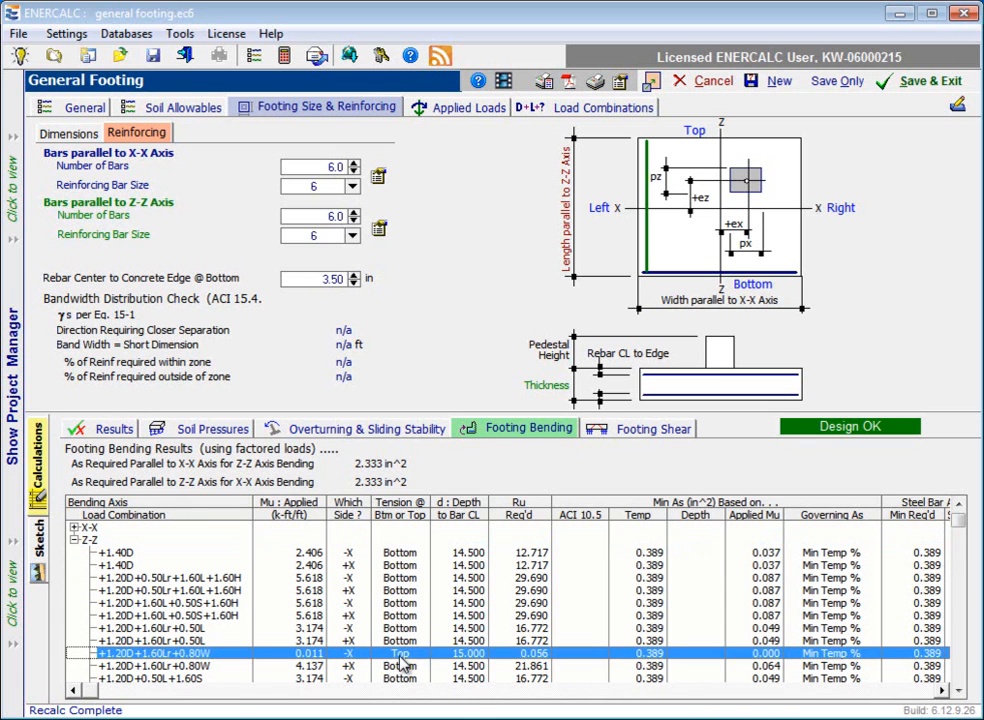
pyautogui.click(959, 690)
pyautogui.click(959, 690)
pyautogui.click(959, 690)
pyautogui.click(959, 690)
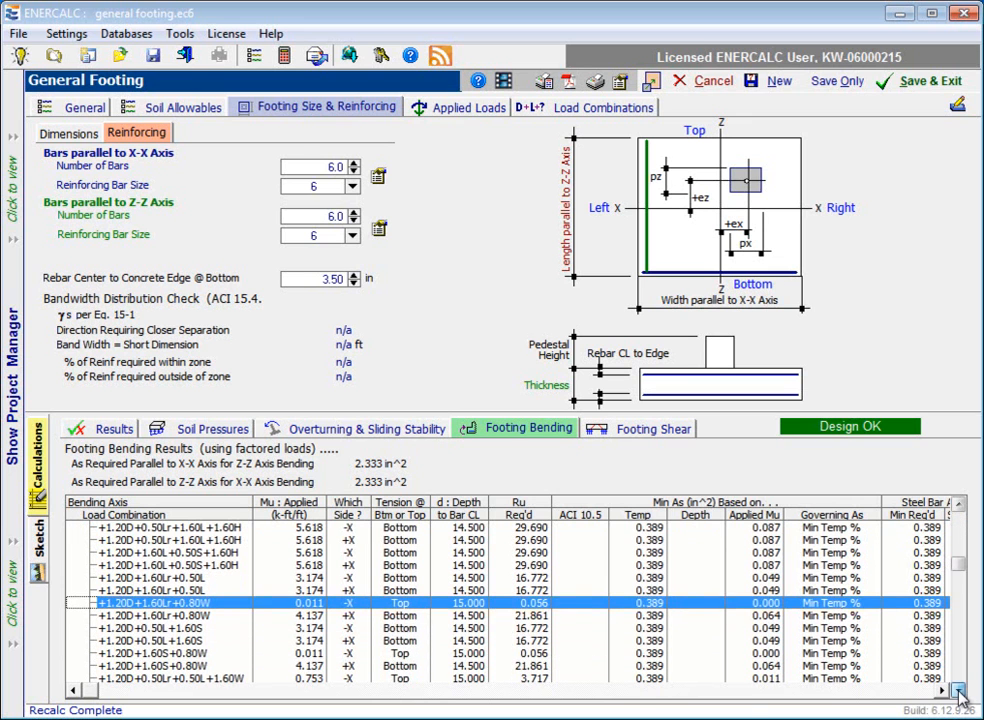
pyautogui.press('Down')
pyautogui.press('Down')
pyautogui.press('Down')
pyautogui.press('Down')
pyautogui.press('Down')
pyautogui.press('Down')
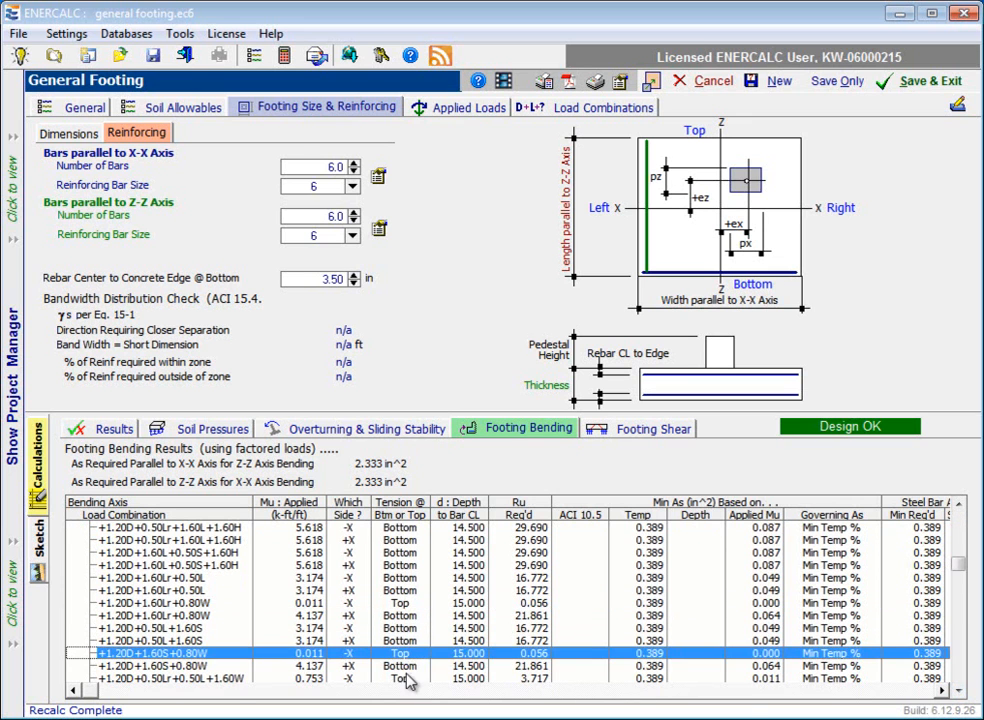
# Step: Compare the applied moment and required steel of the Z-Z bending load combinations that put the footing's top in tension
pyautogui.click(401, 605)
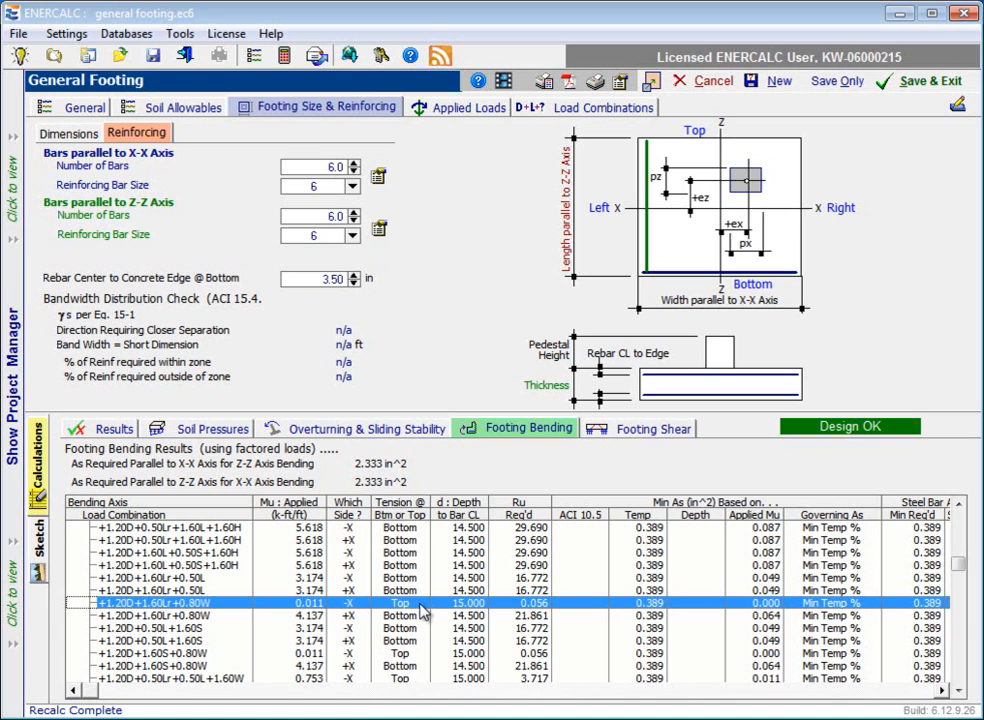
pyautogui.click(410, 655)
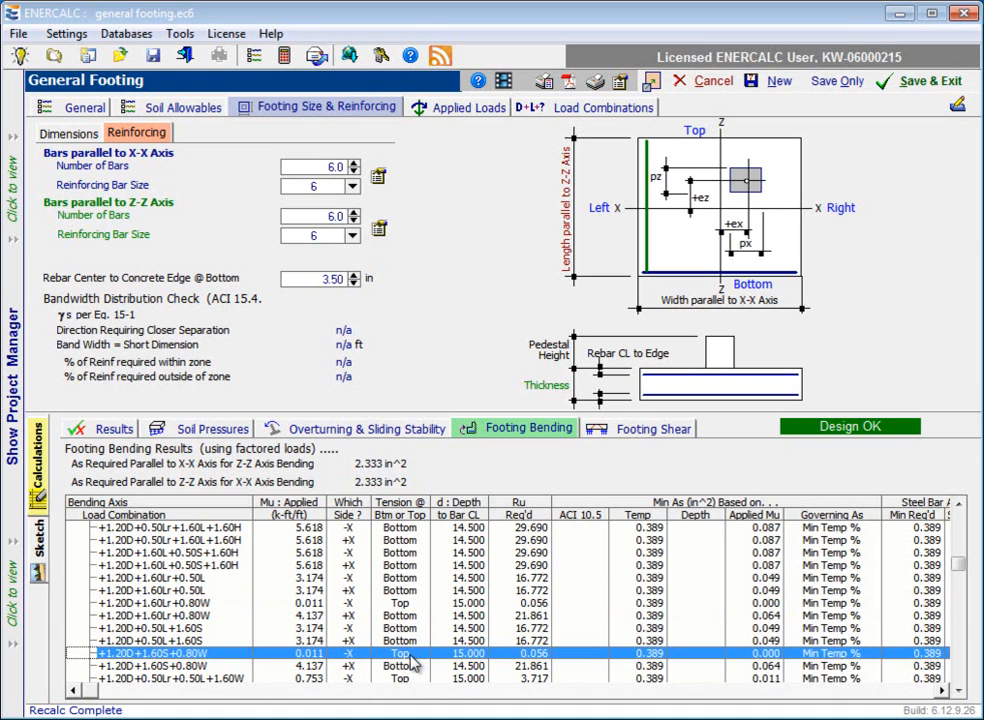
pyautogui.click(405, 604)
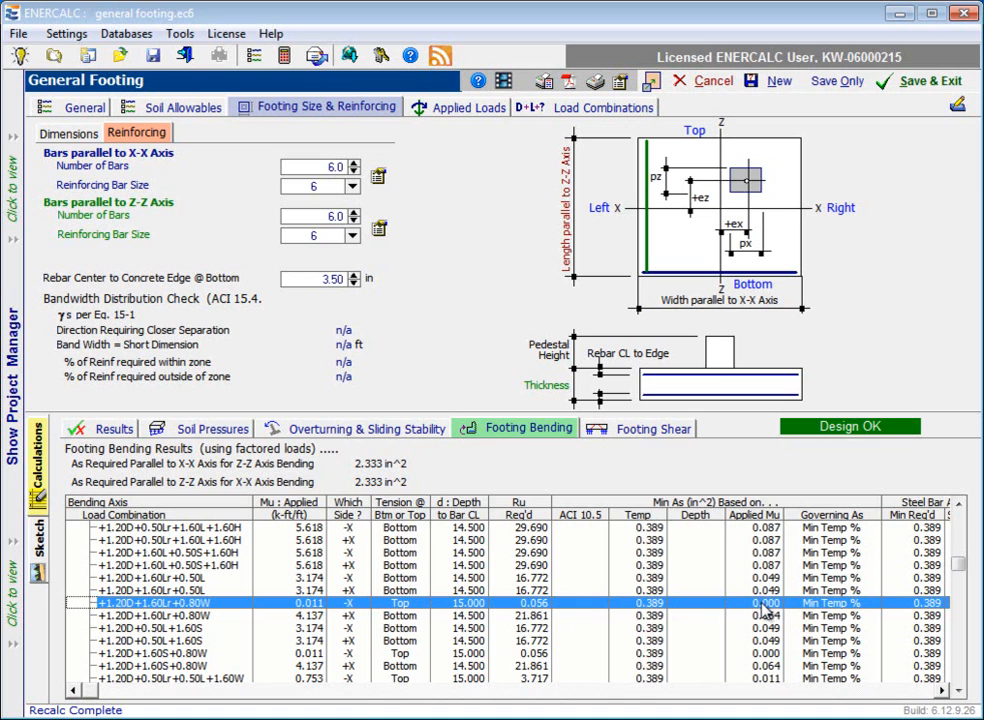
pyautogui.click(400, 679)
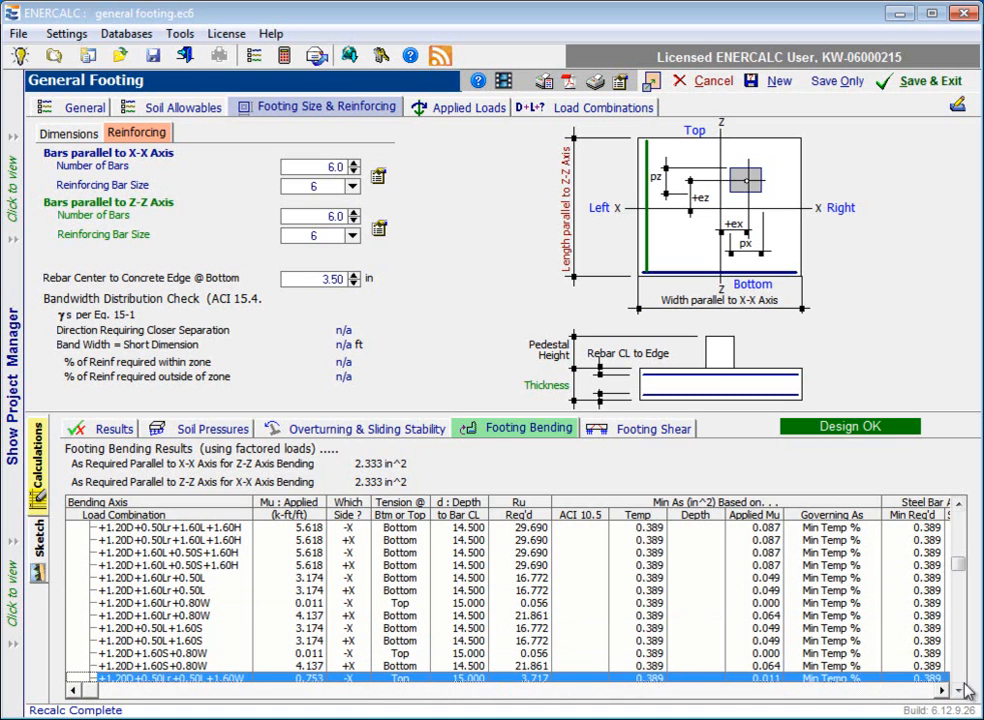
pyautogui.scroll(-1, 785, 675)
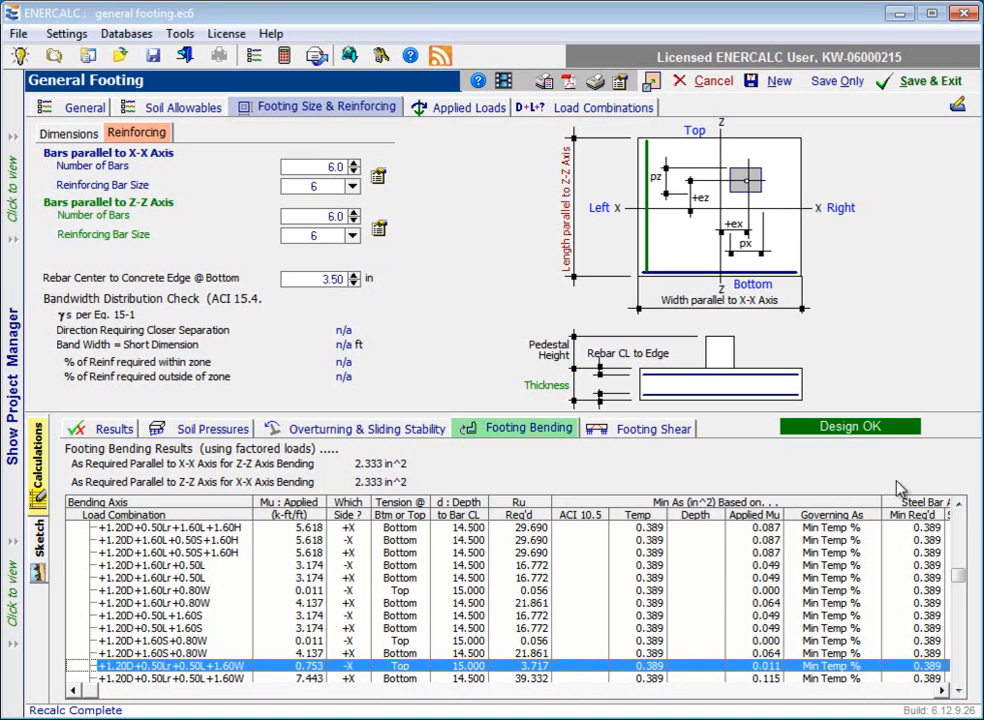
pyautogui.click(957, 510)
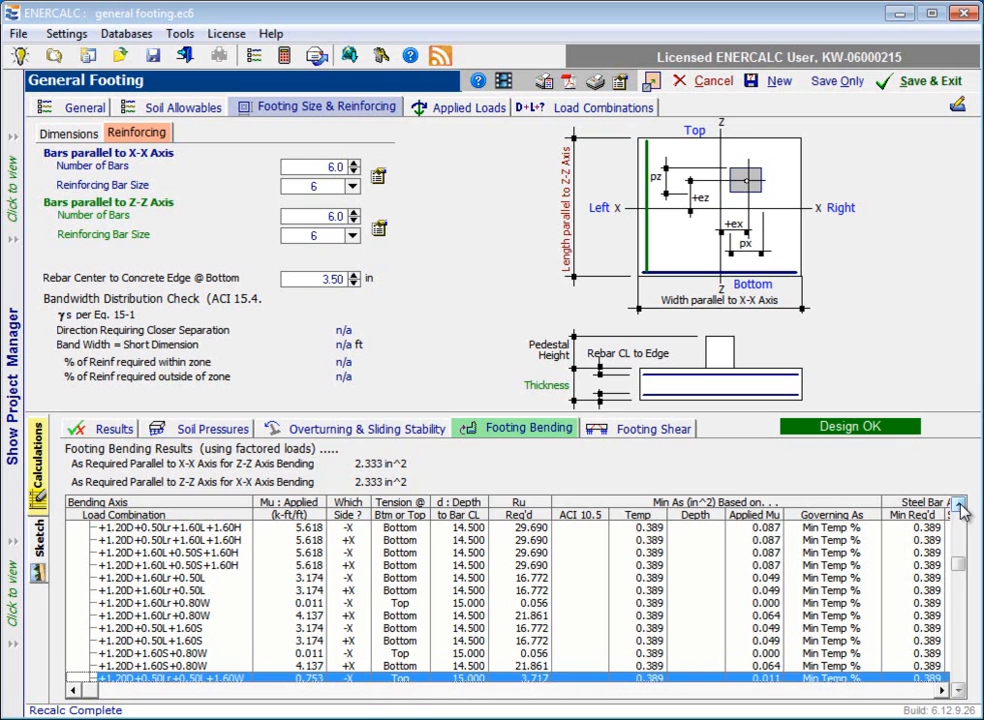
pyautogui.click(958, 510)
pyautogui.click(958, 510)
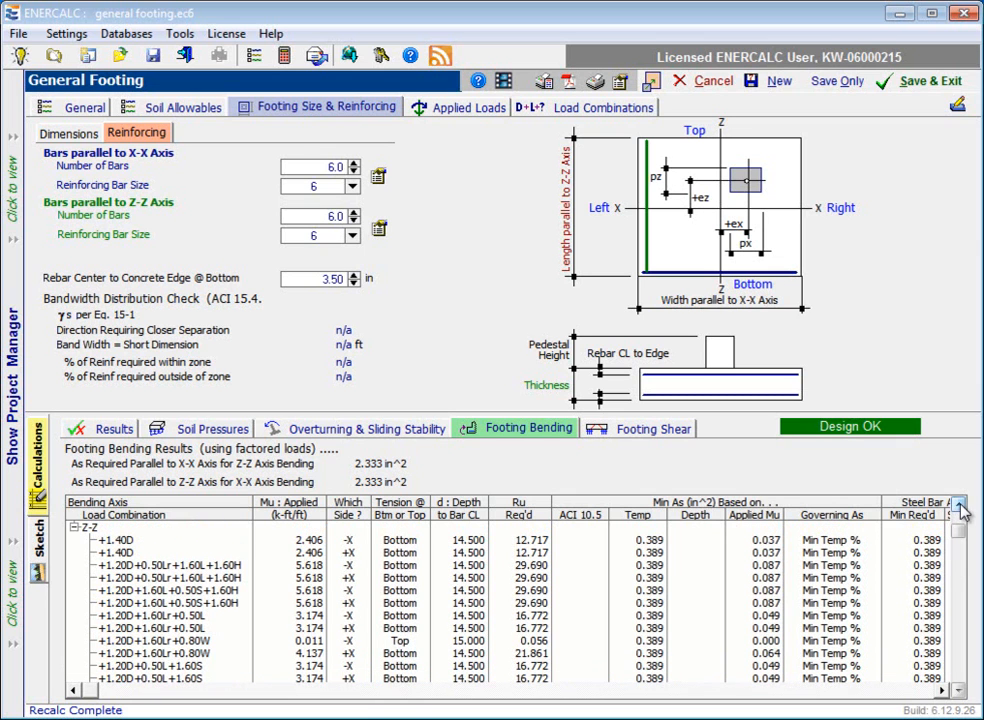
pyautogui.click(398, 642)
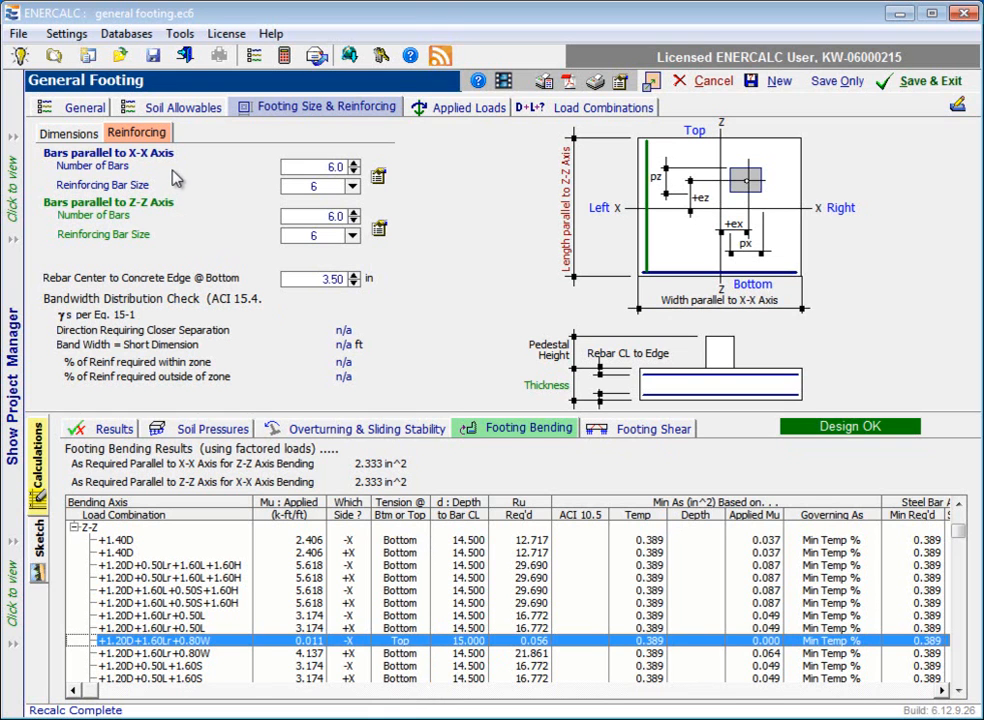
# Step: Check the minimum temperature steel ratio in the general design settings, and review which detailed sections are set to print
pyautogui.click(77, 113)
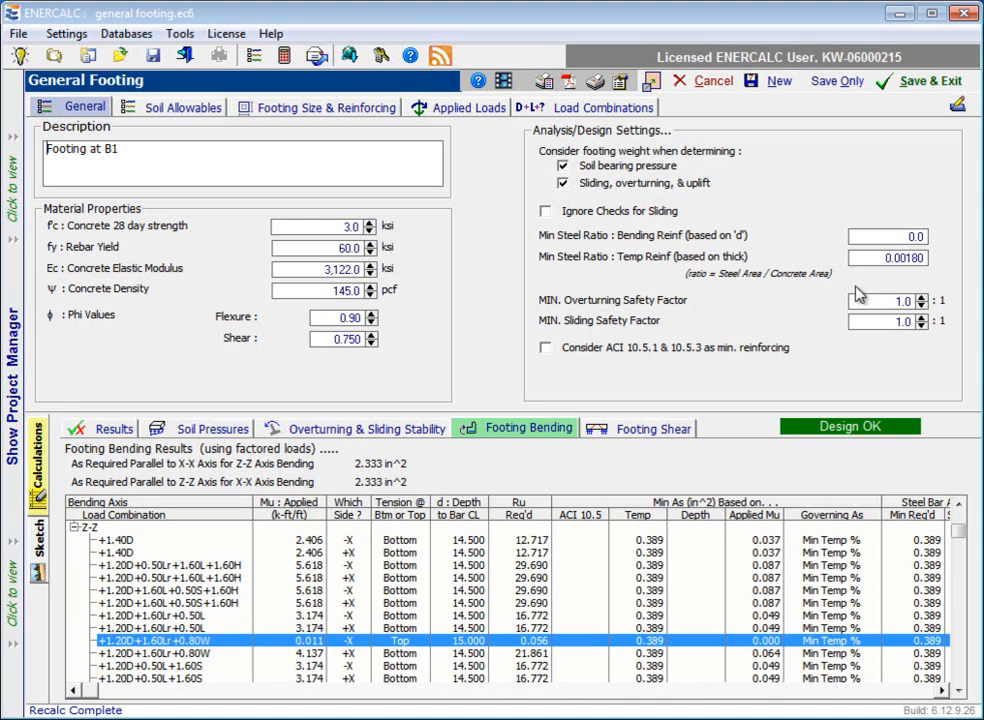
pyautogui.moveTo(913, 259); pyautogui.dragTo(935, 258)
pyautogui.moveTo(907, 258); pyautogui.dragTo(931, 257)
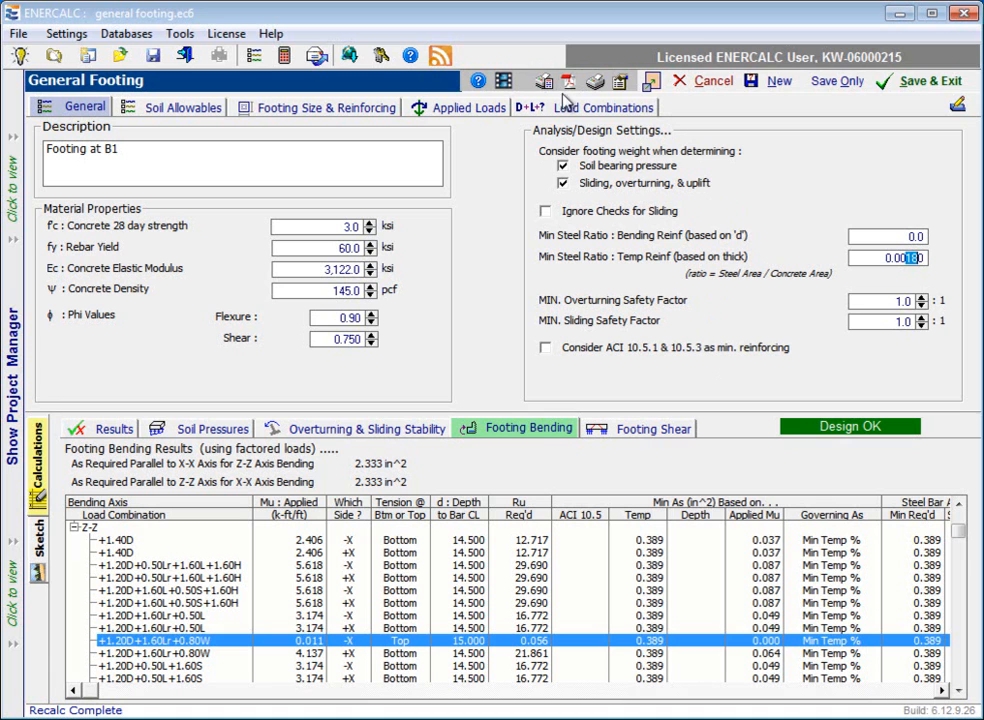
pyautogui.click(621, 82)
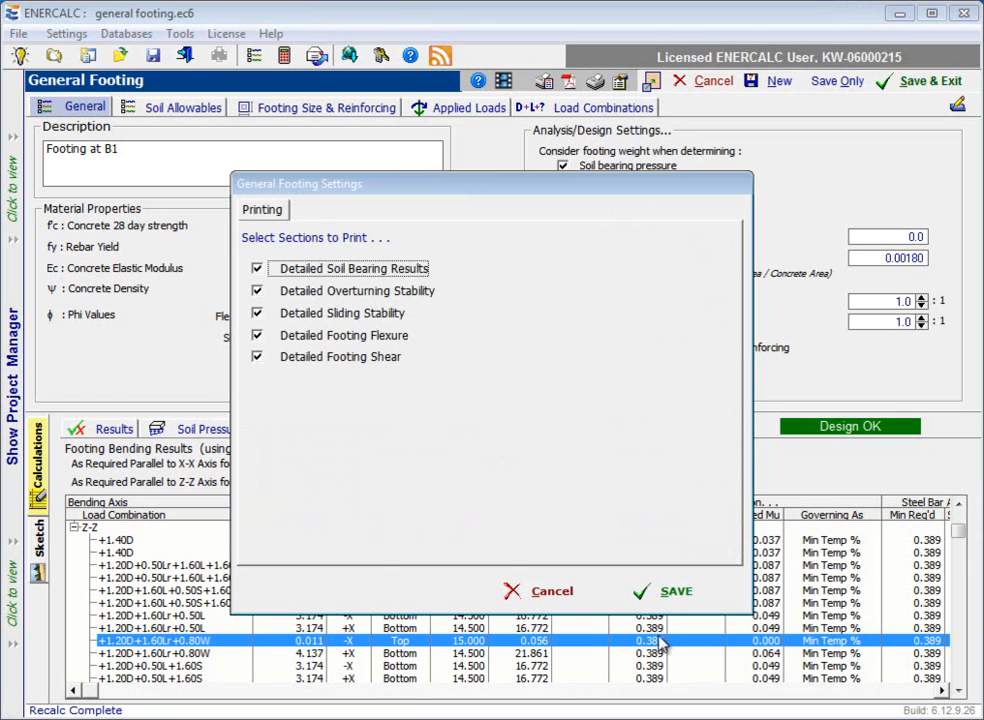
pyautogui.click(545, 590)
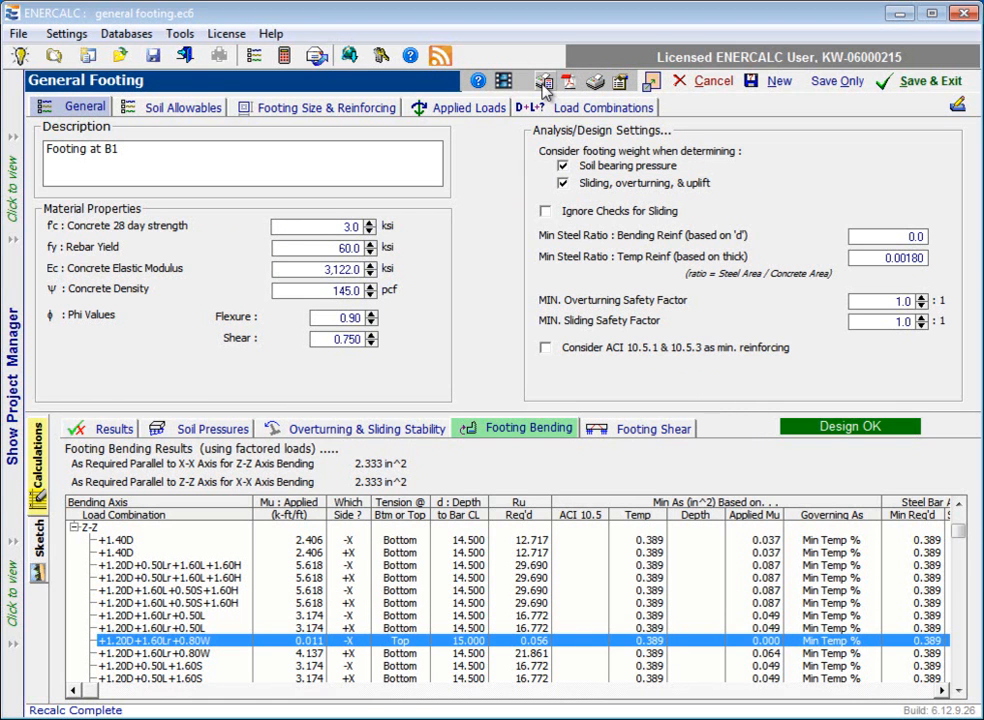